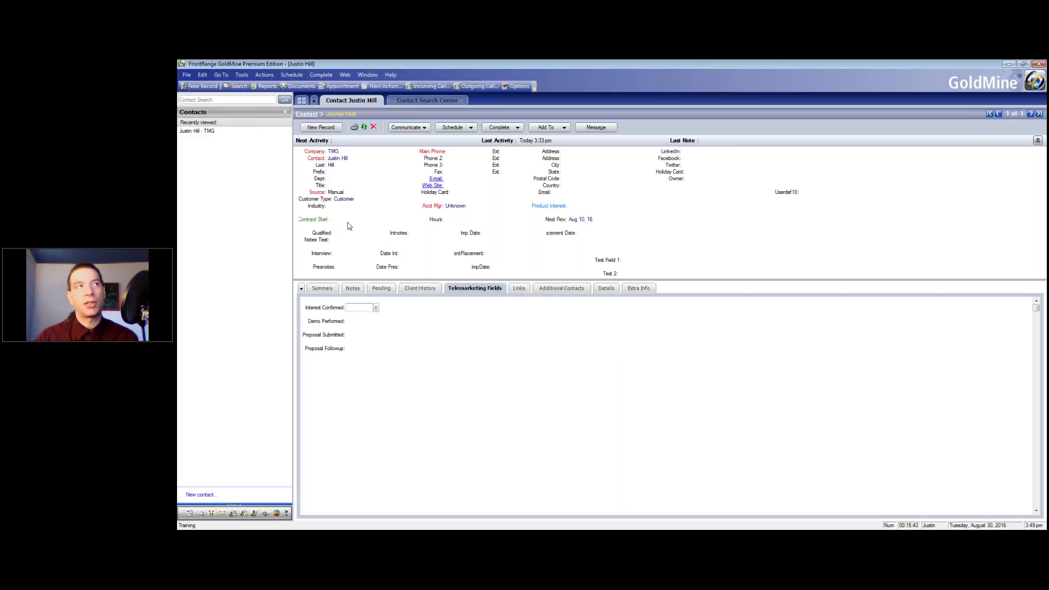
click(334, 207)
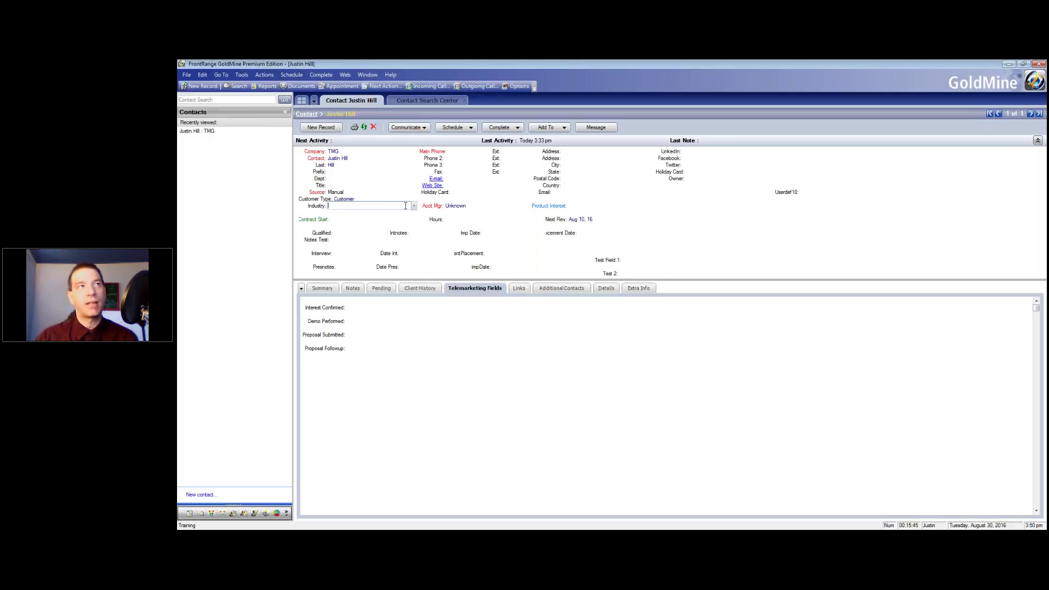
click(413, 205)
drag(469, 192, 628, 166)
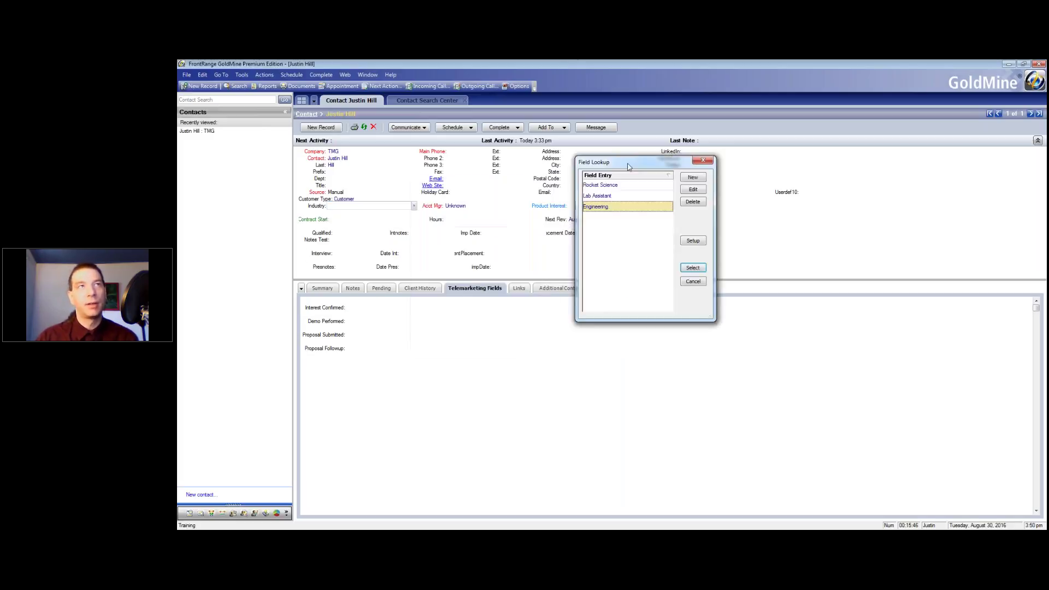
click(607, 185)
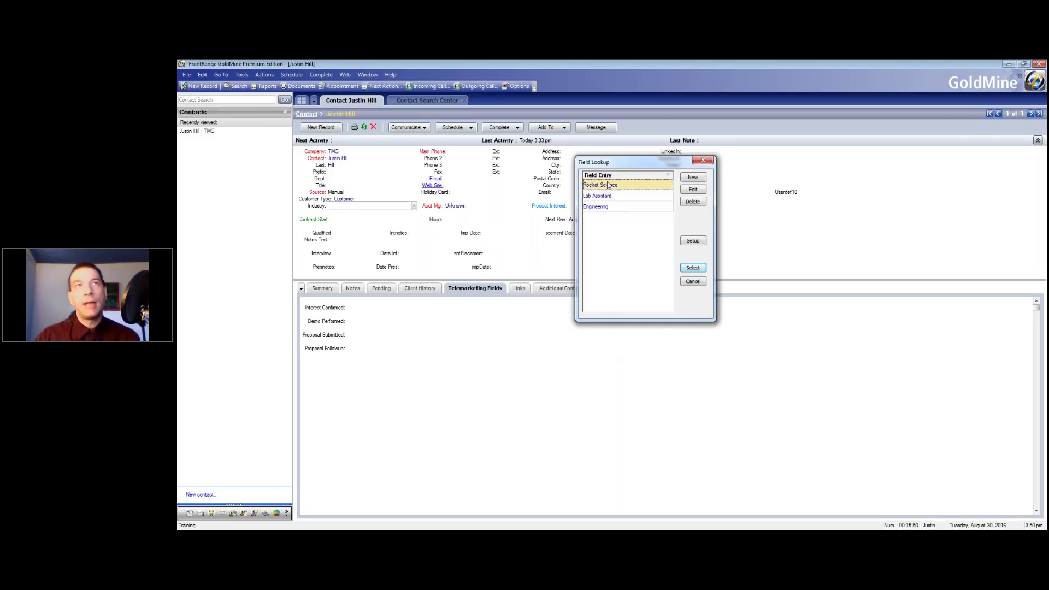
drag(612, 163, 539, 144)
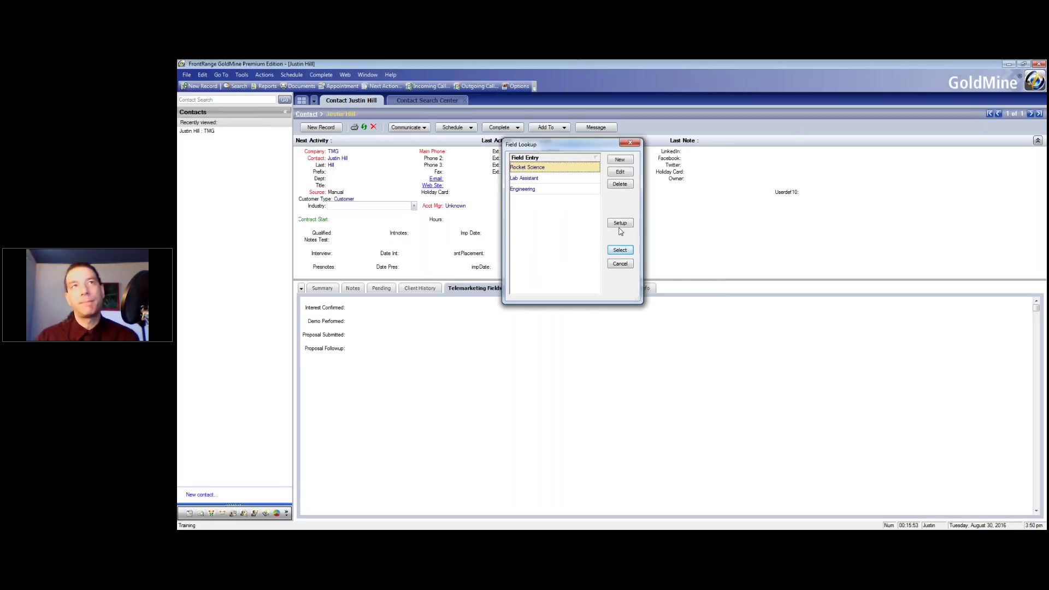
click(546, 190)
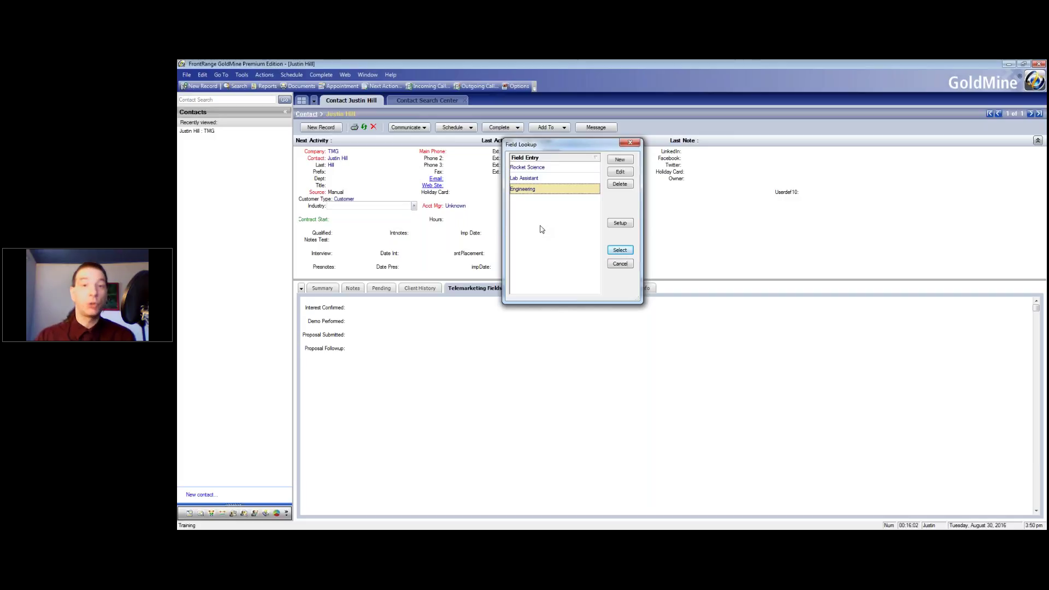
click(624, 268)
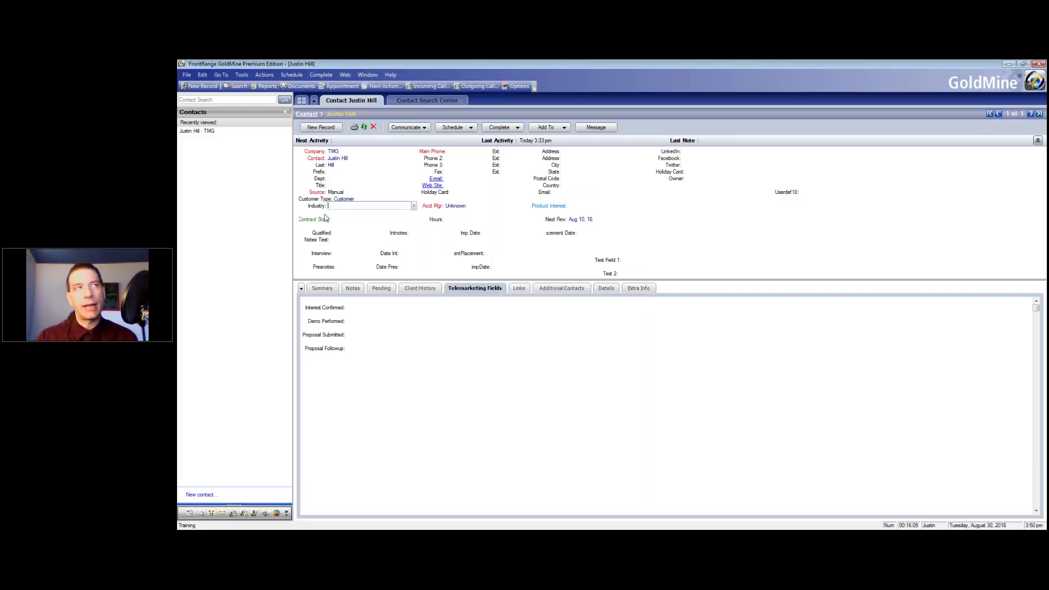
Start completing an unscheduled outgoing call for the contact
click(322, 75)
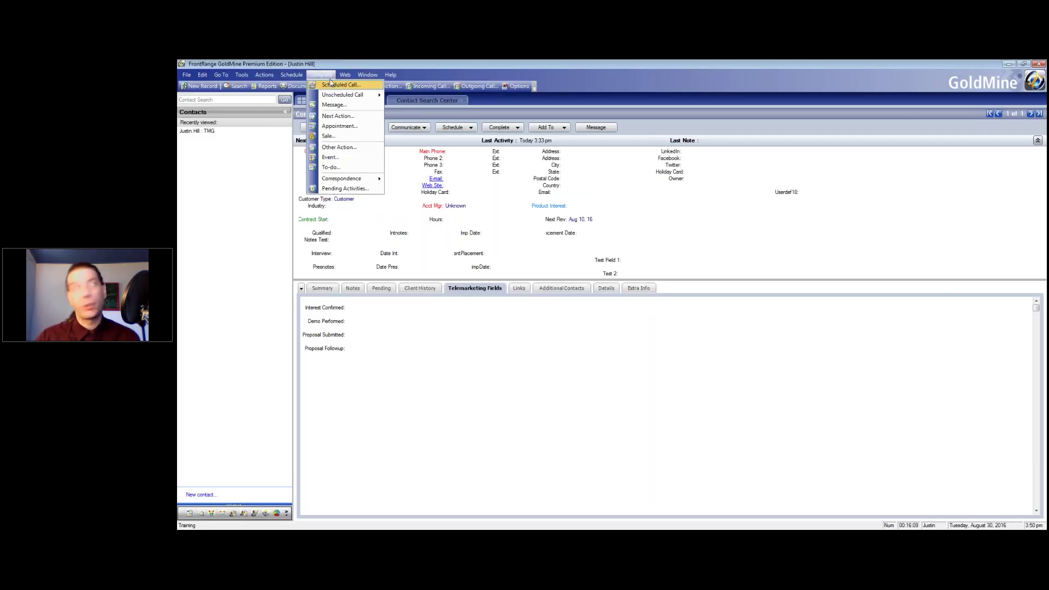
mouse_move(339, 95)
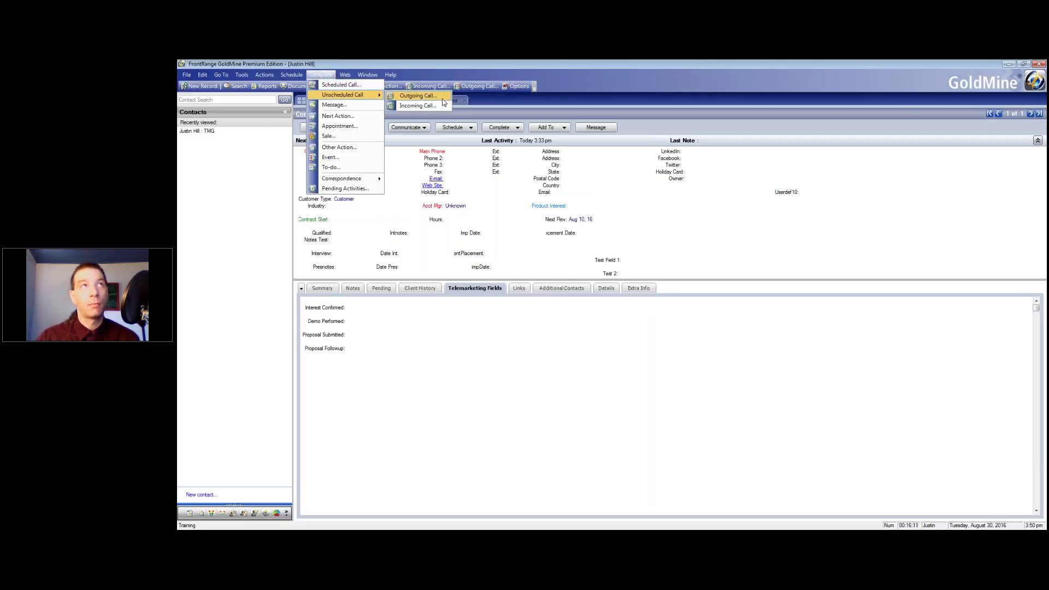
click(419, 99)
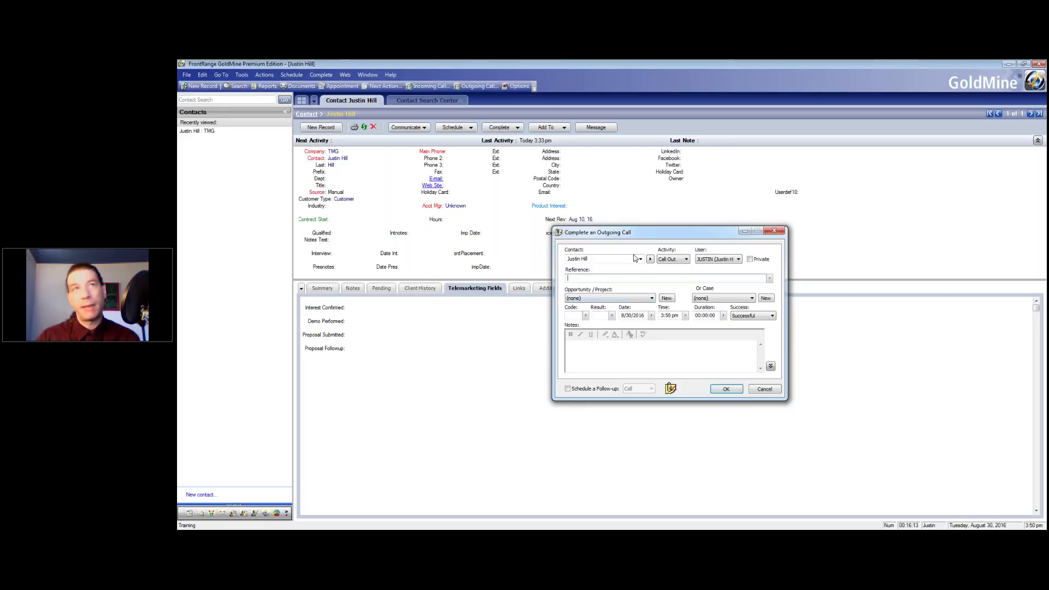
drag(612, 232, 540, 181)
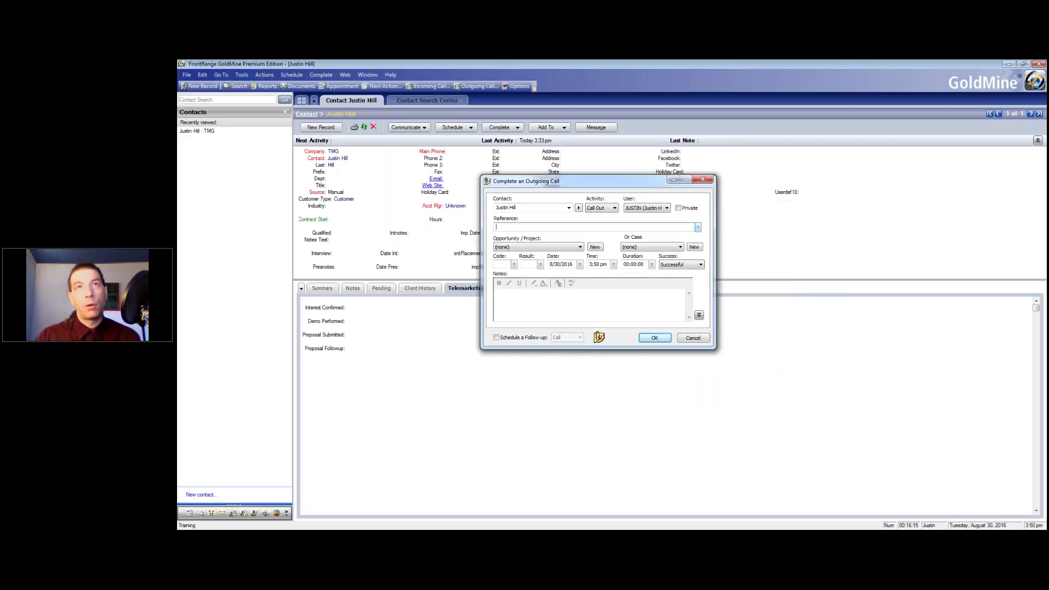
Set the outgoing call's Reference to Prospect Call #1
click(697, 227)
drag(728, 214, 774, 156)
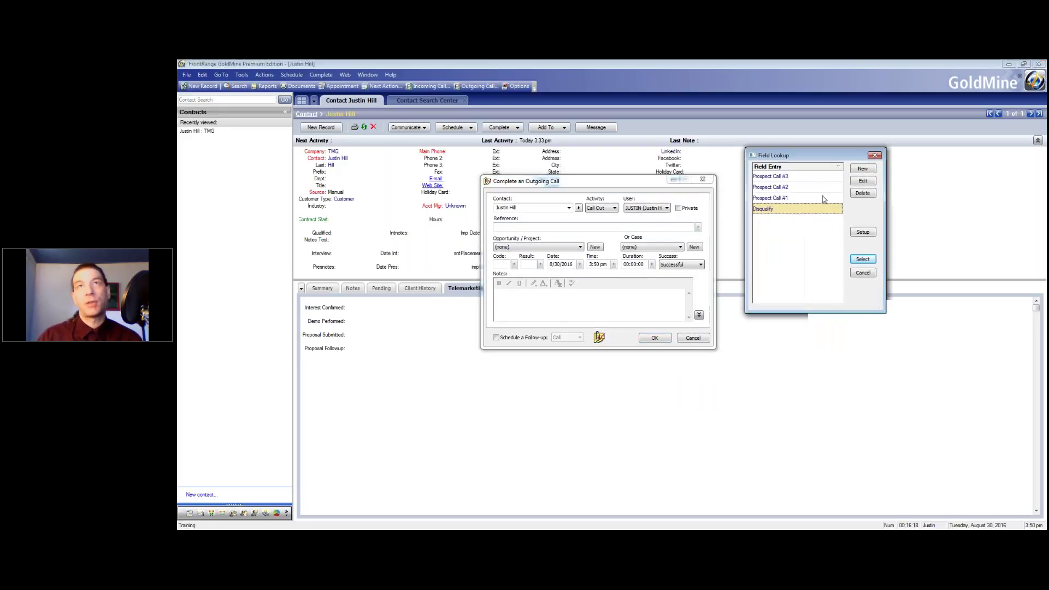
double_click(783, 200)
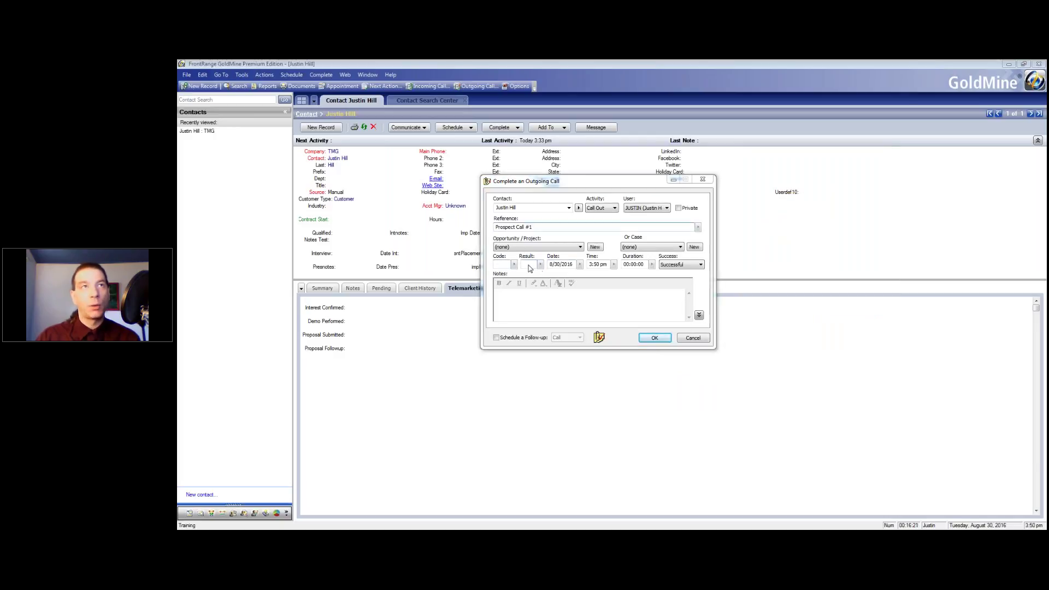
click(540, 265)
click(669, 244)
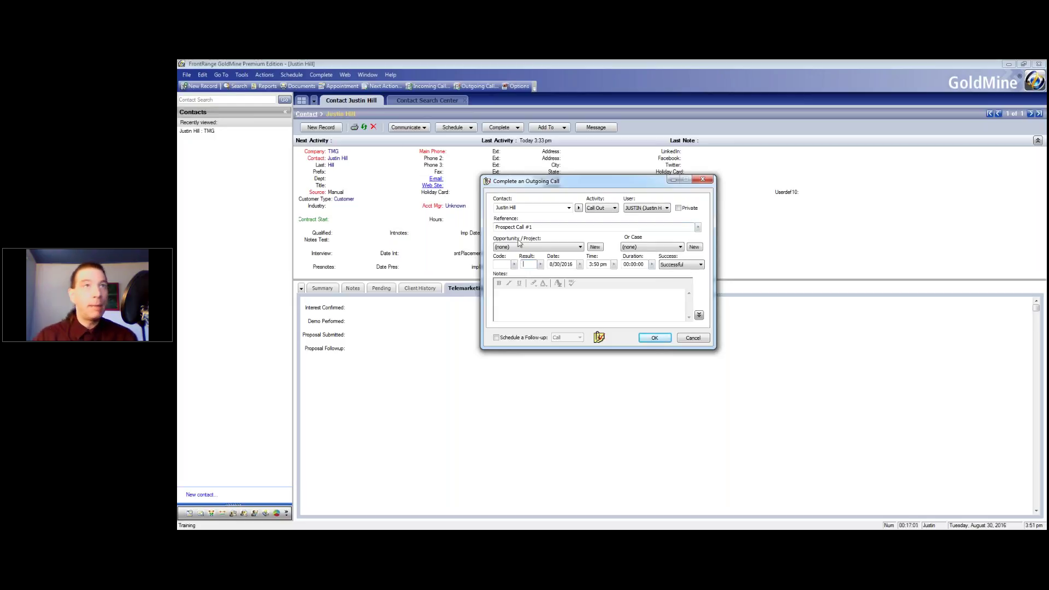
Delete the 324 and 123 codes from the call Result lookup, confirming each deletion
click(540, 264)
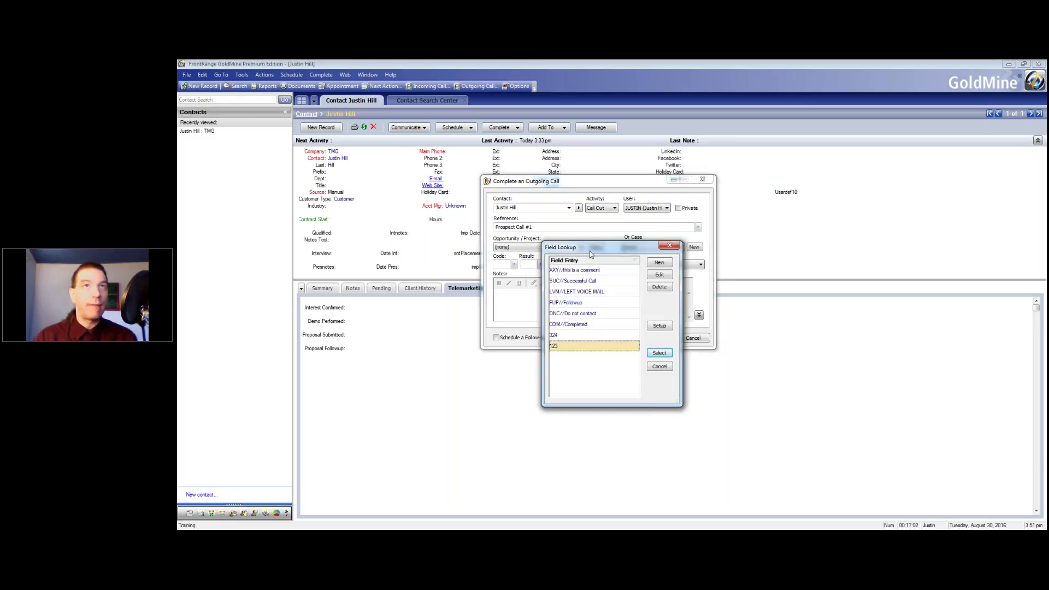
drag(590, 251, 688, 181)
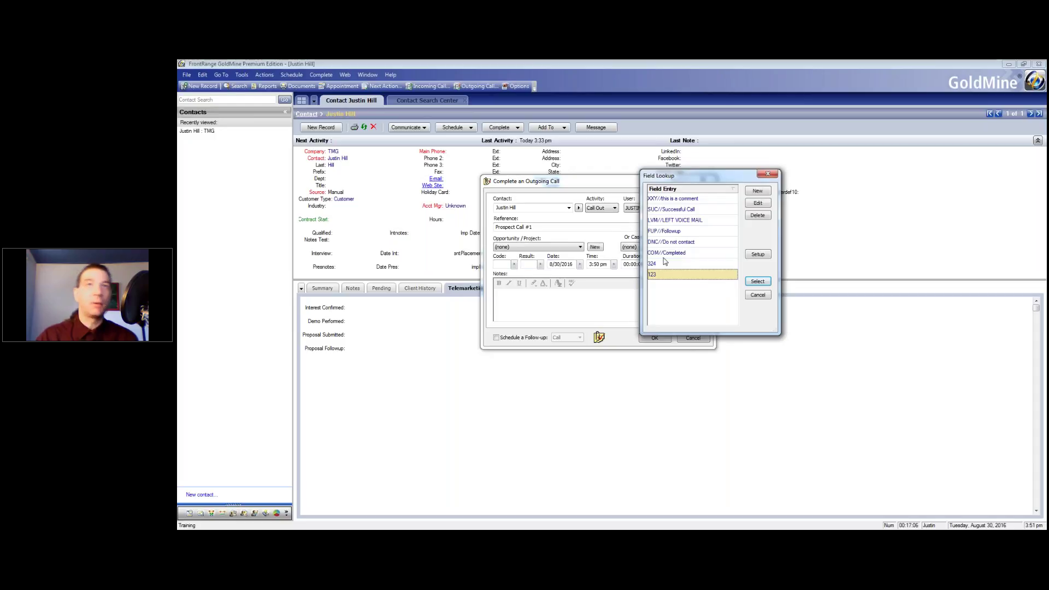
click(663, 265)
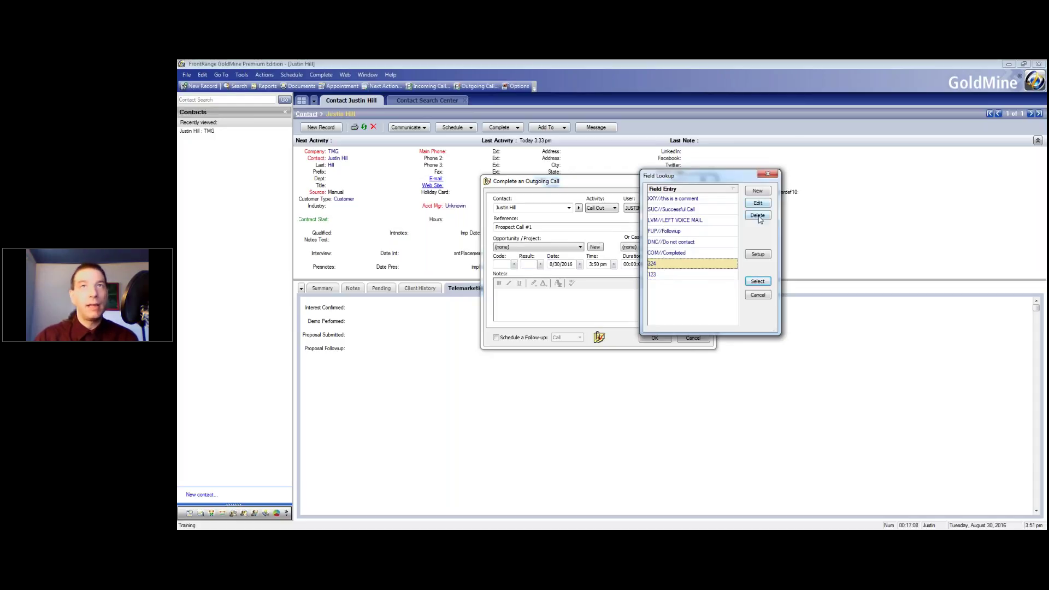
click(758, 216)
click(626, 333)
click(758, 215)
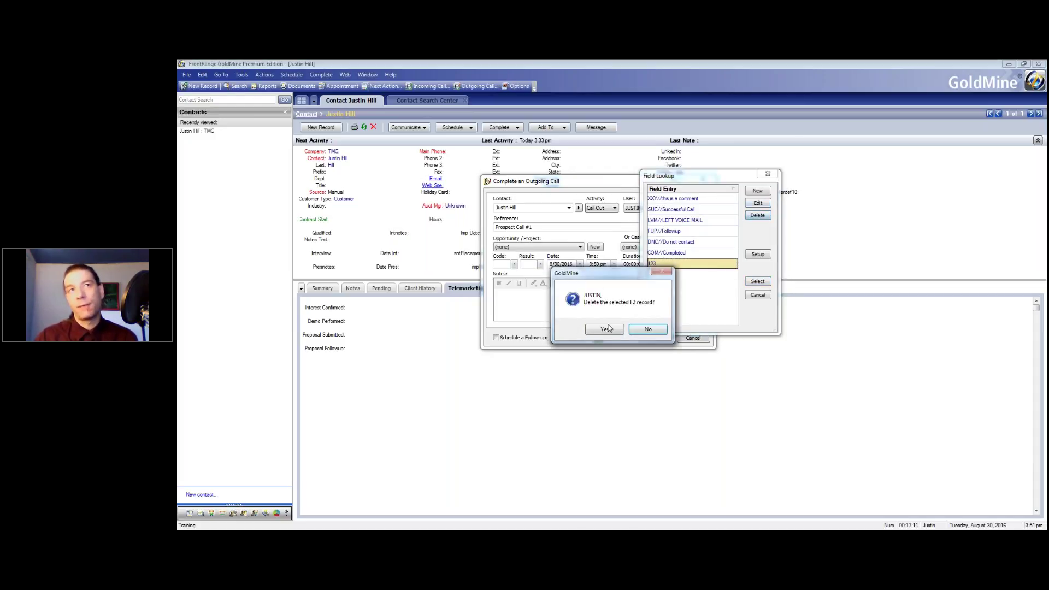
click(607, 329)
click(666, 230)
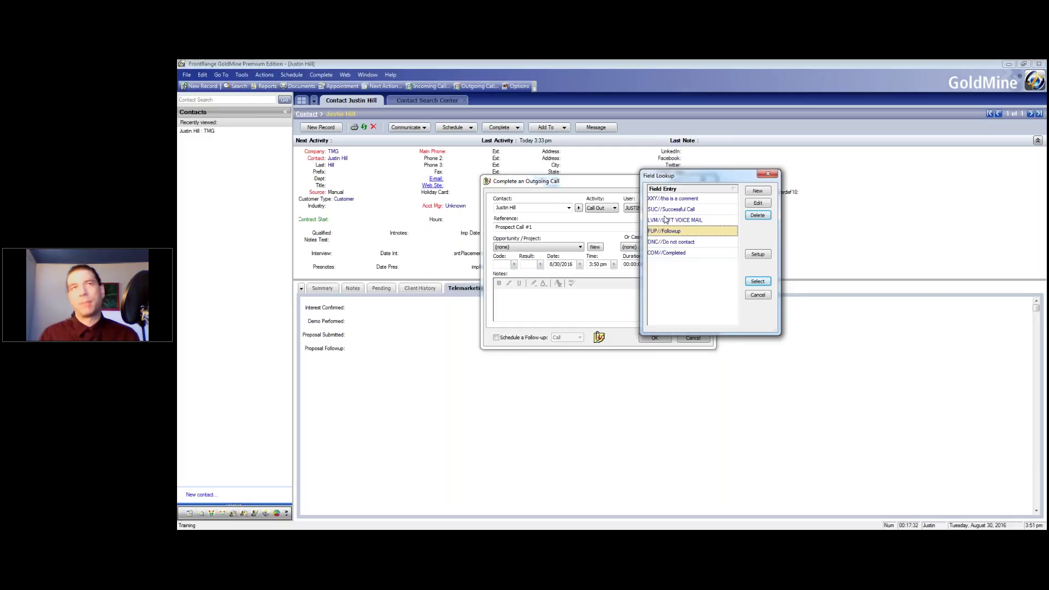
click(675, 244)
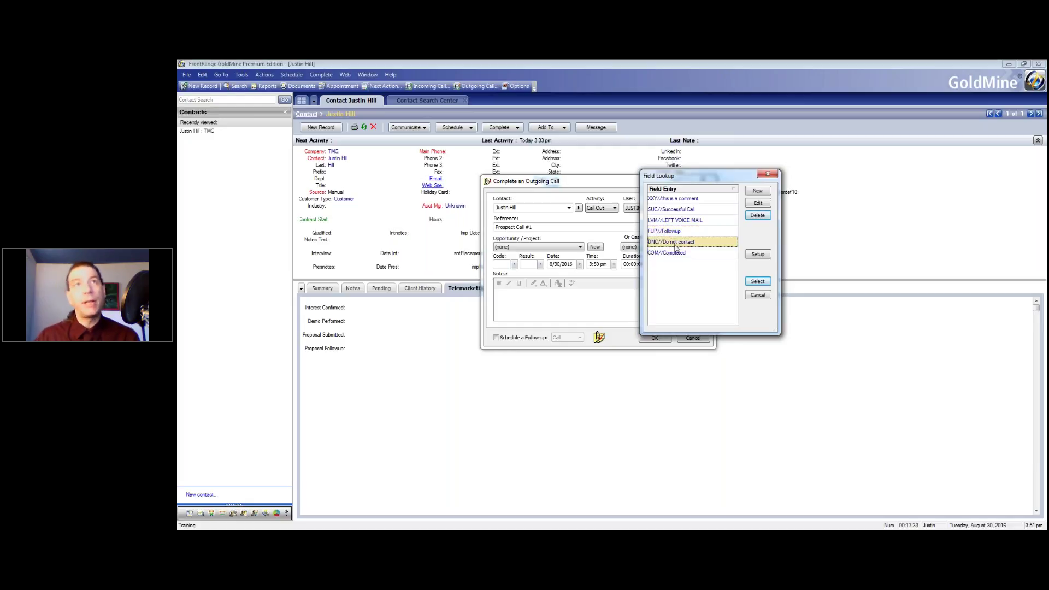
click(675, 209)
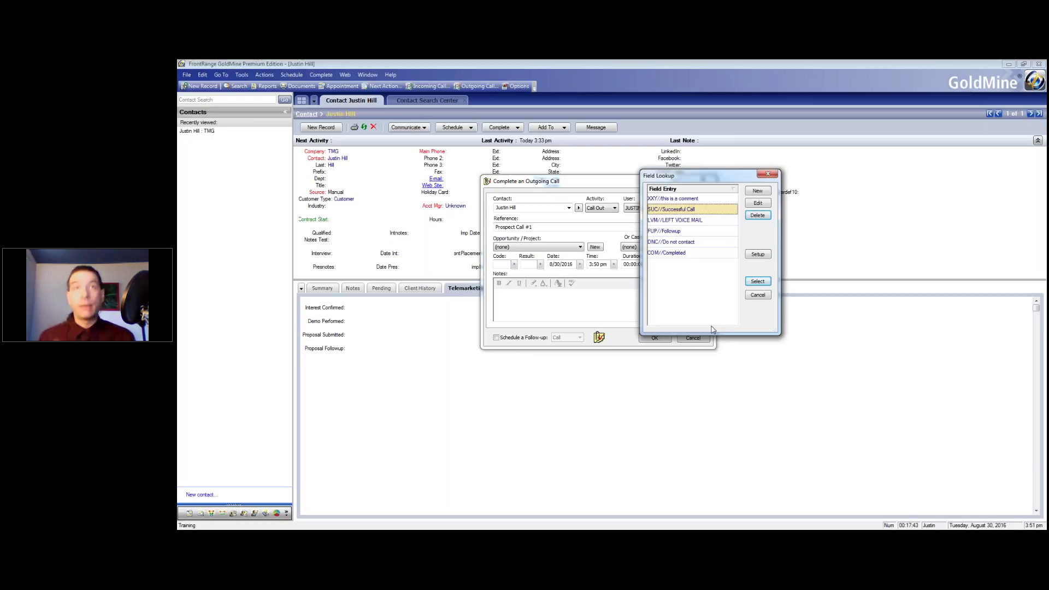
Create the 'APT // Appointment Followup' result code and use APT as the call's result
click(757, 191)
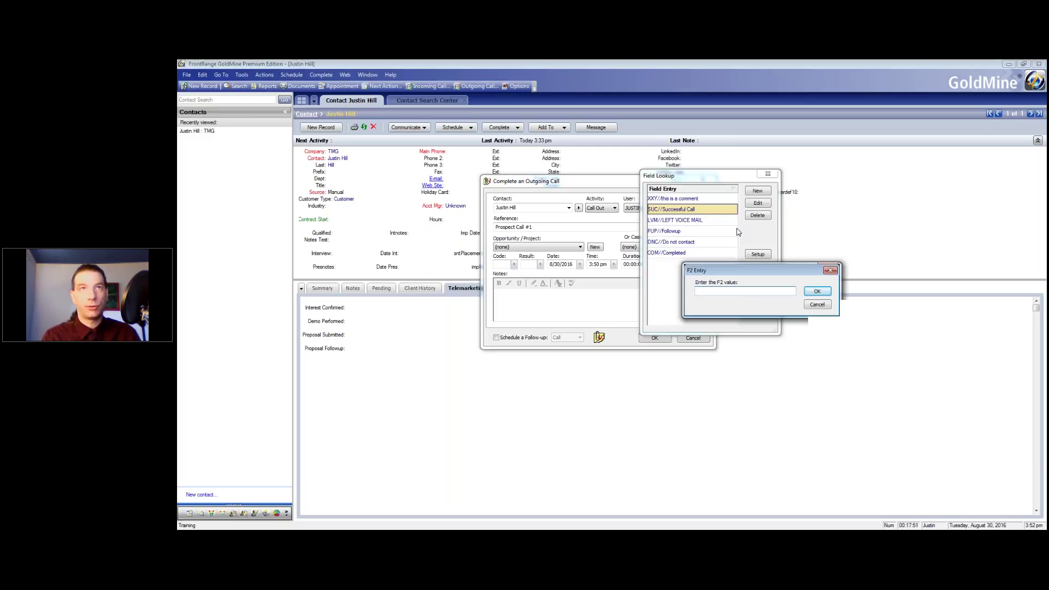
text(APT)
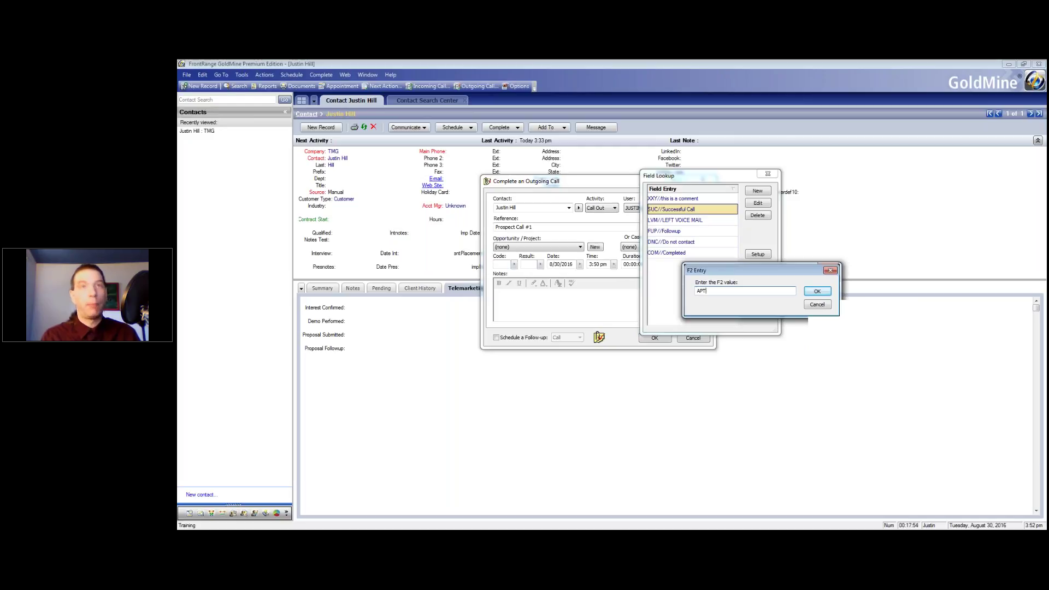
text( // Appo)
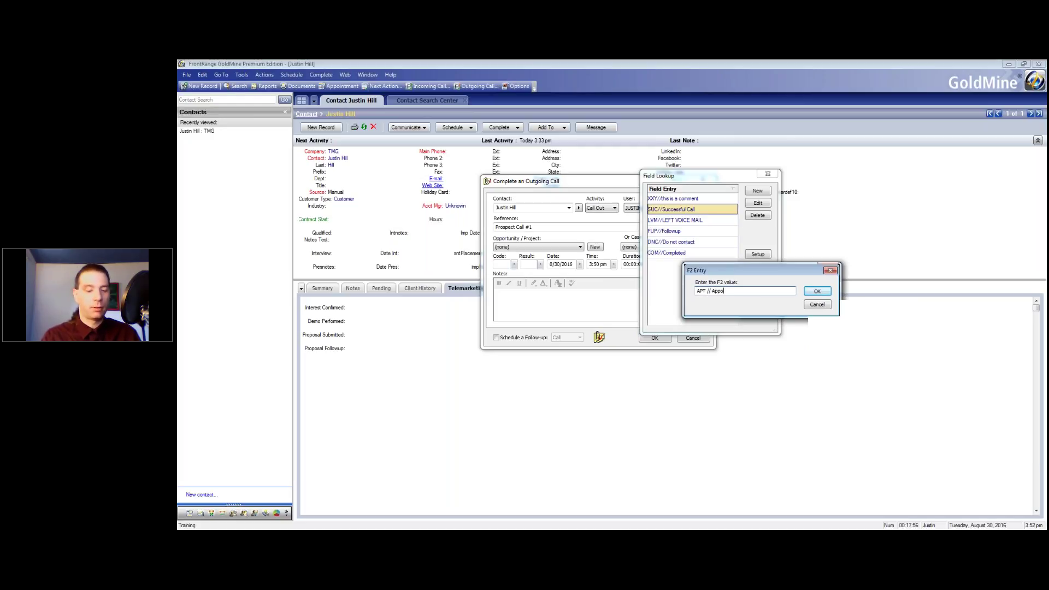
text(intment Followup)
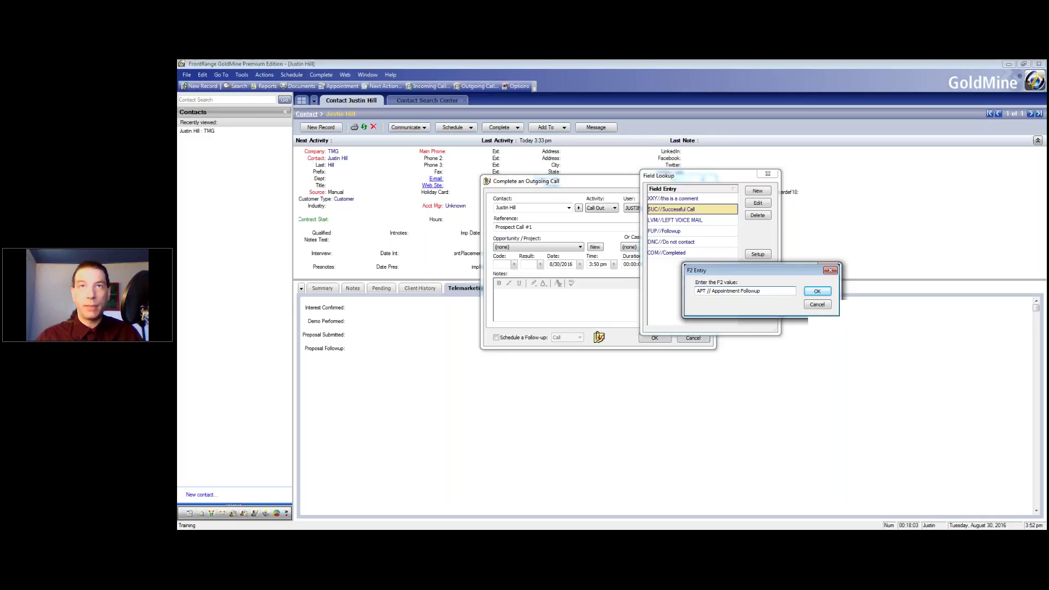
click(816, 291)
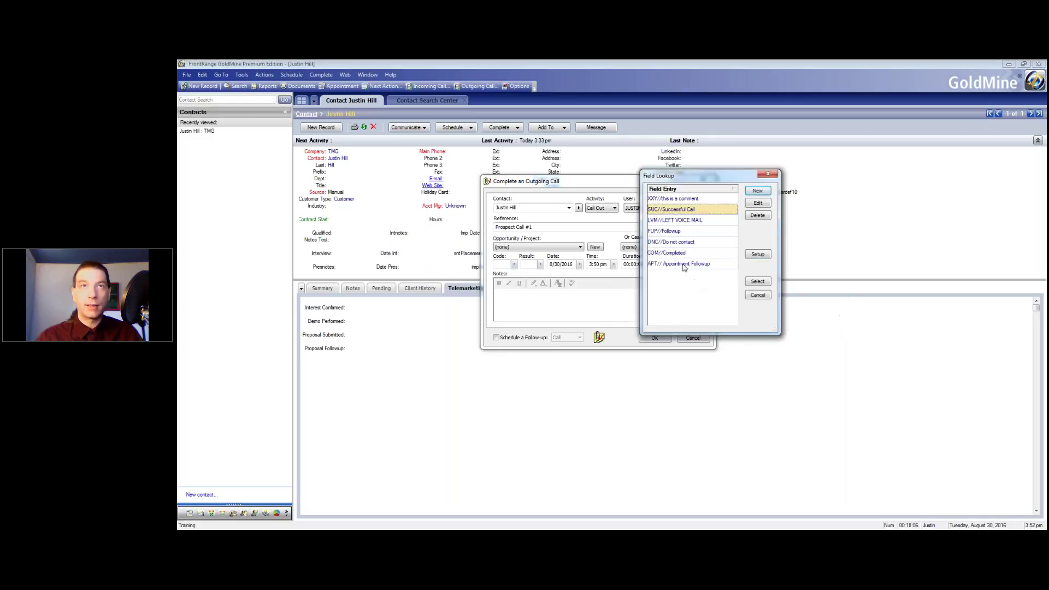
double_click(672, 263)
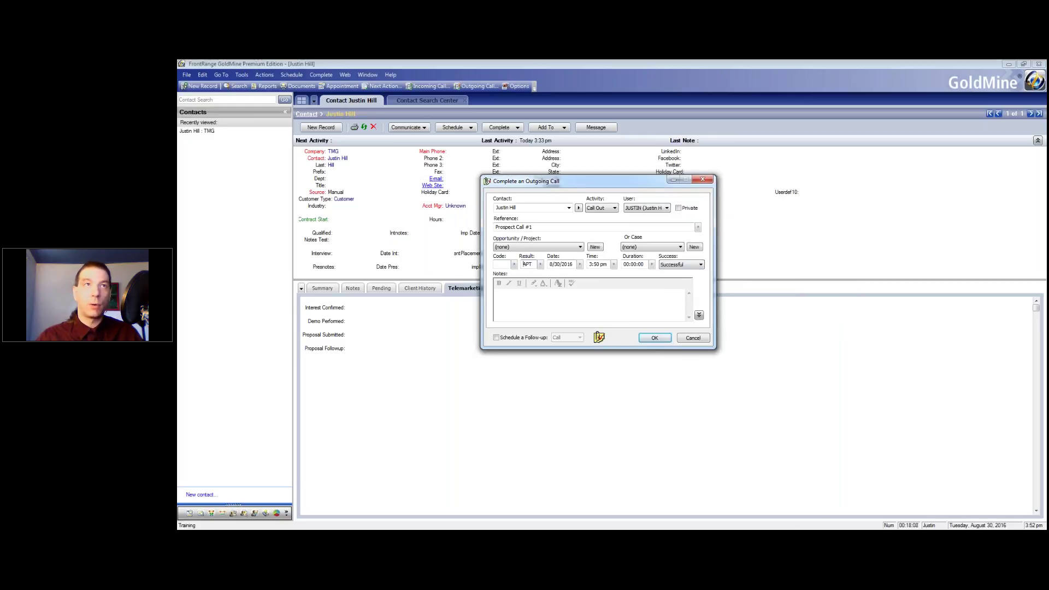
Save the completed outgoing call so Last Activity reads Today 3:50 pm
click(542, 306)
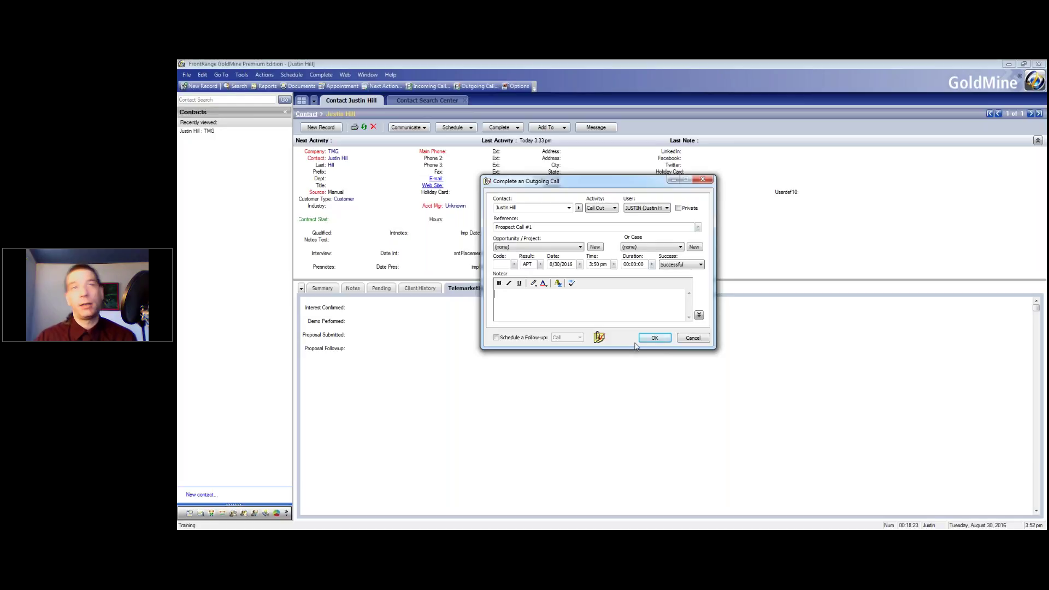
click(651, 339)
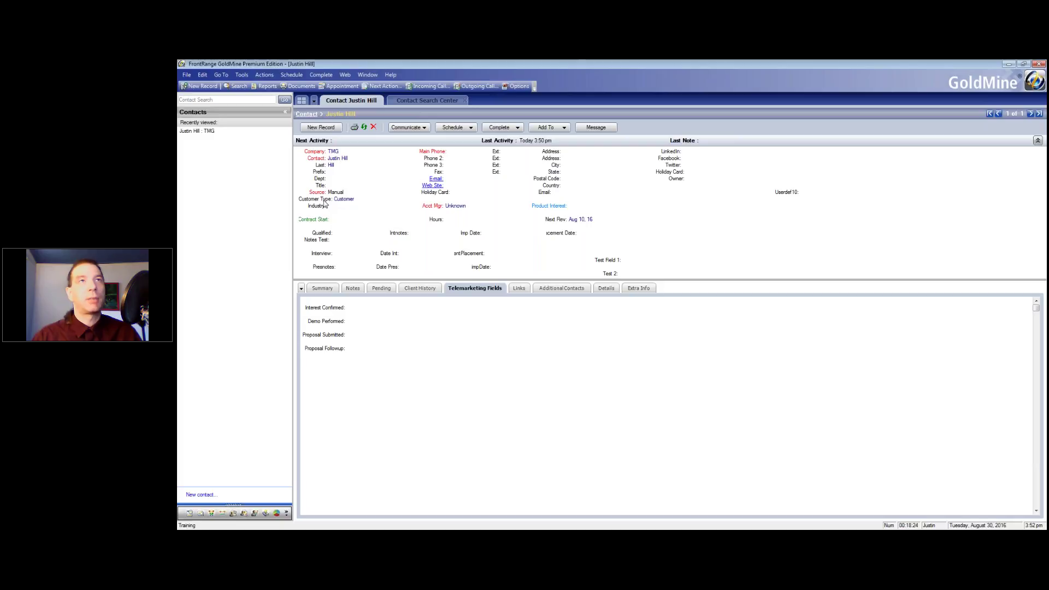
Reposition the Customer Type field beside Product Interest, then show its value lookup
key(ctrl+shift+d)
drag(329, 204, 637, 229)
drag(685, 217, 698, 213)
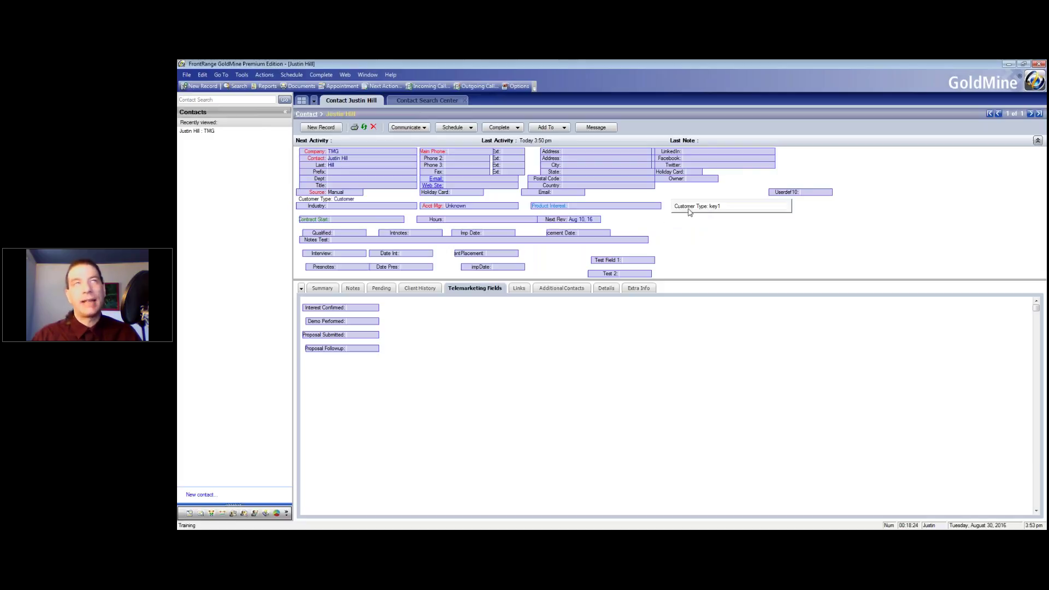
click(796, 254)
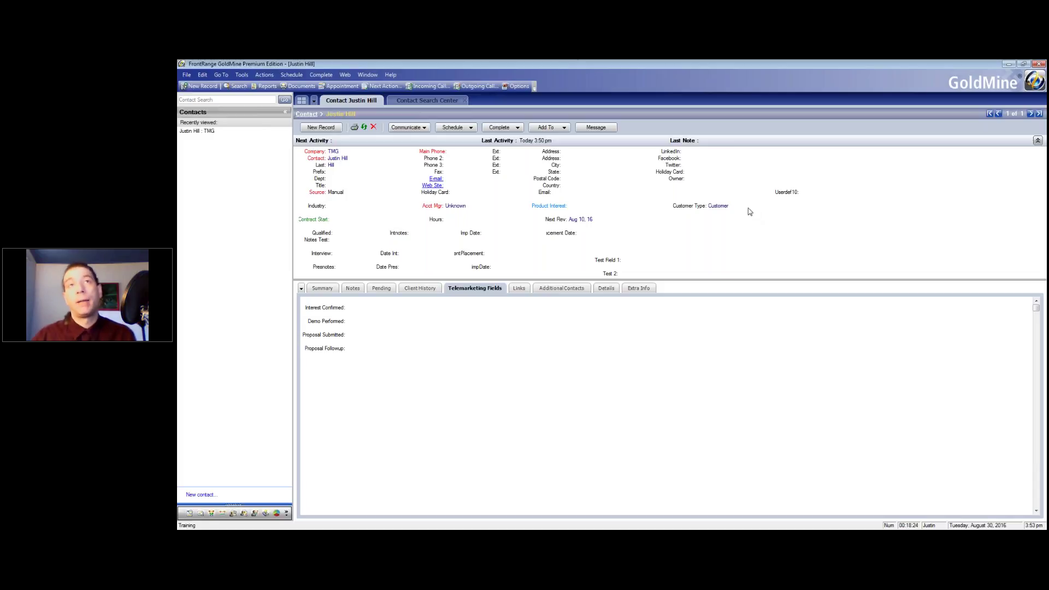
click(720, 208)
drag(836, 188, 478, 169)
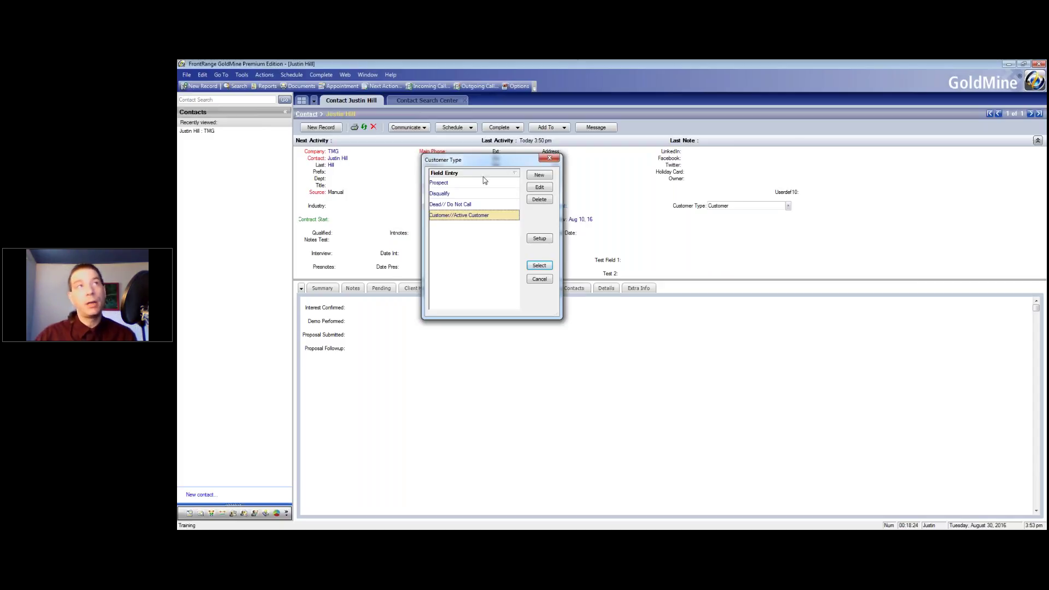
Highlight Dead// Do Not Call in the Customer Type lookup and go to its Setup
click(467, 205)
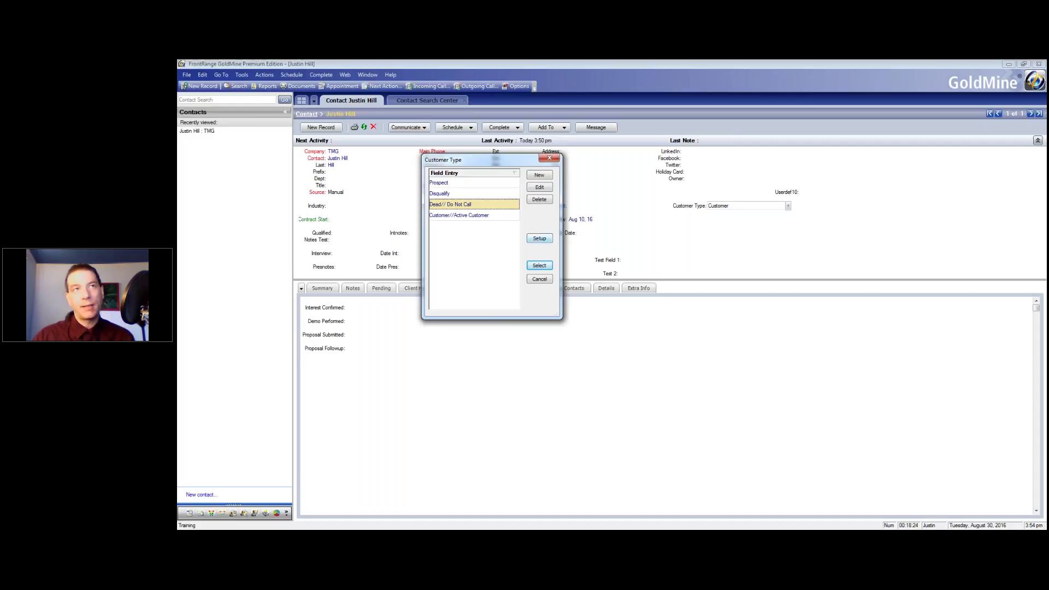
click(549, 239)
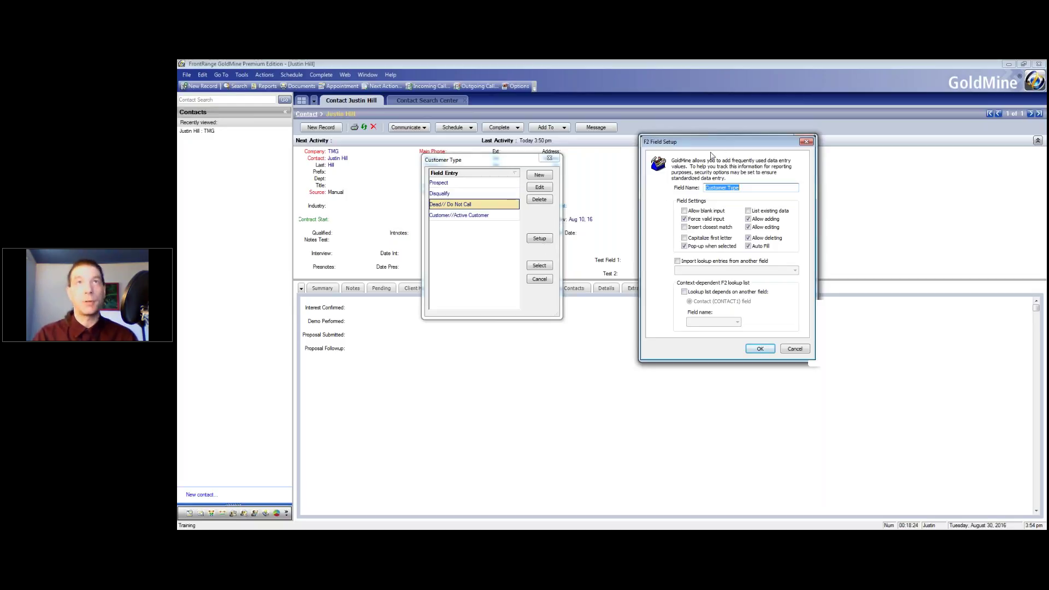
Accept the Customer Type lookup setup and leave the field
drag(712, 143, 652, 138)
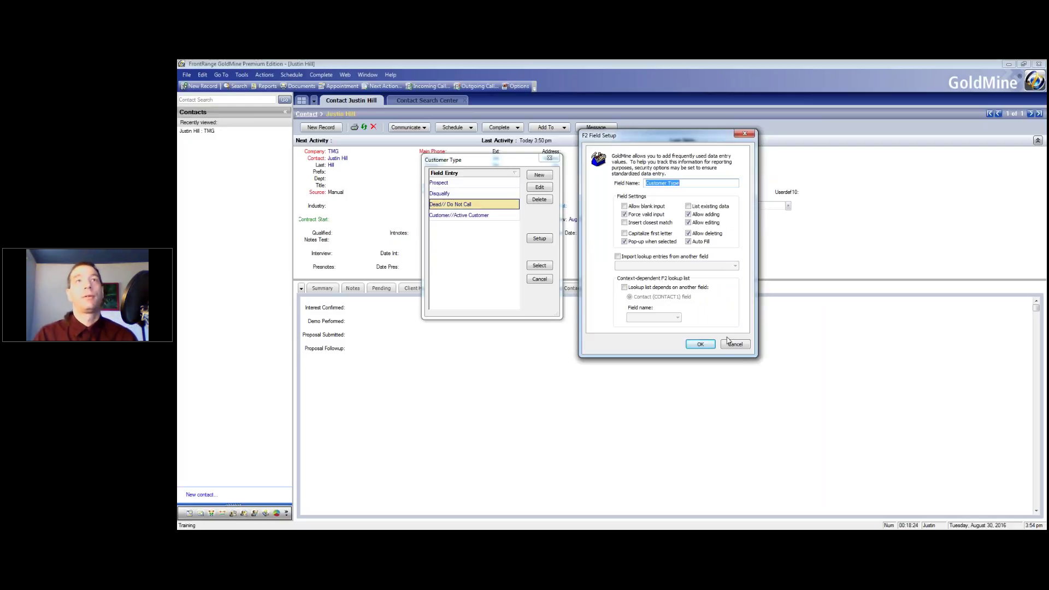
click(710, 346)
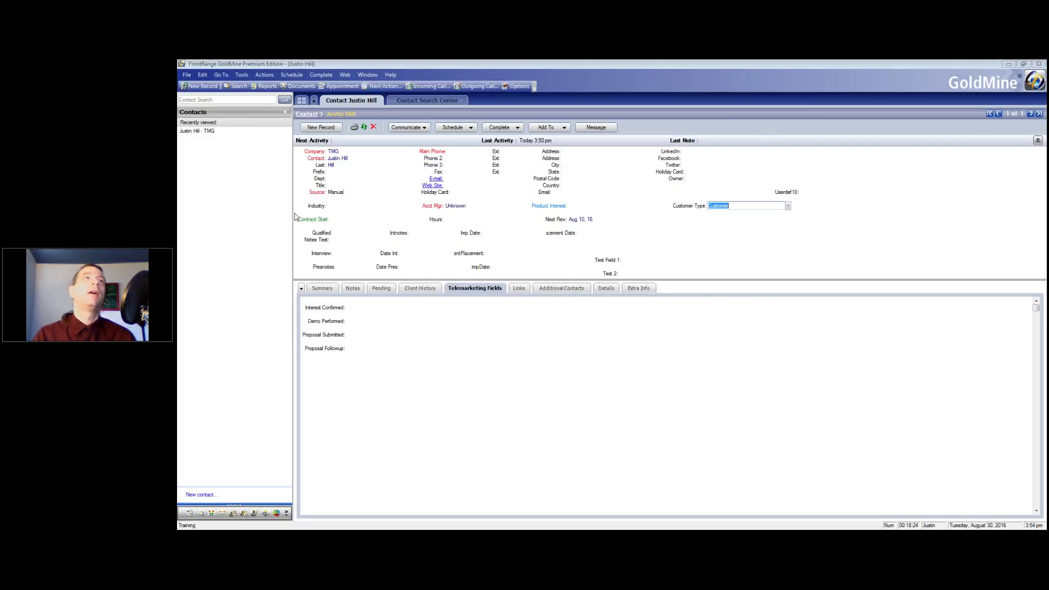
click(685, 210)
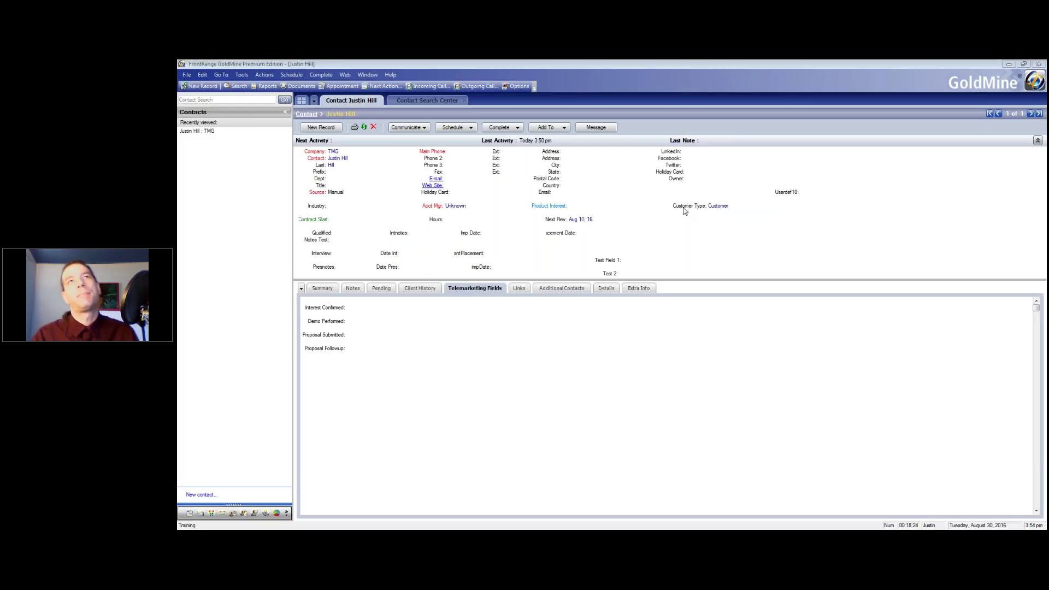
View the Customer Type field properties (database field KEY1) and cancel without changes
right_click(684, 211)
click(726, 269)
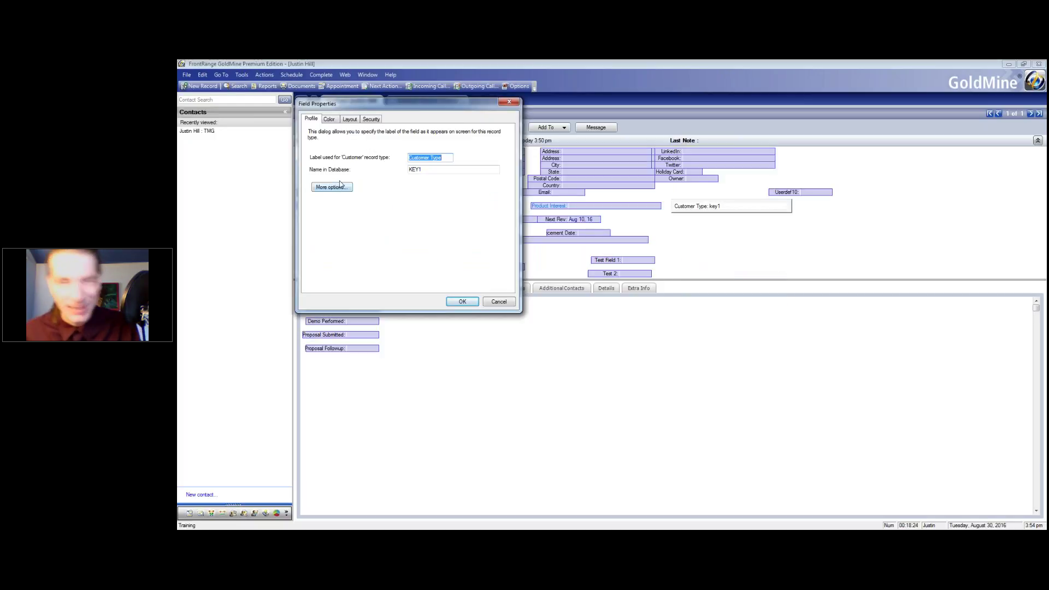
click(518, 102)
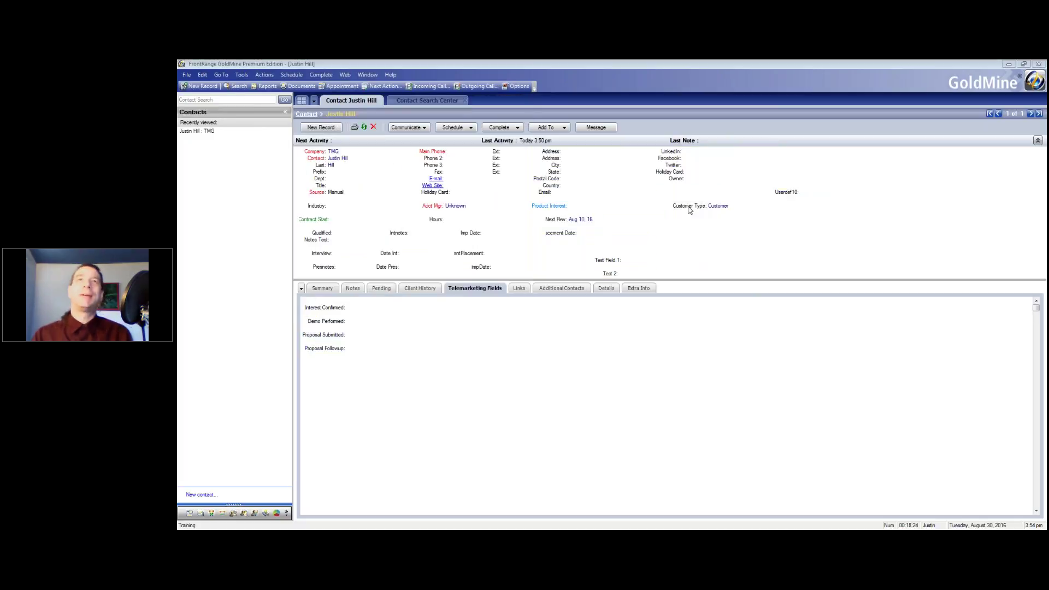
right_click(686, 207)
click(716, 264)
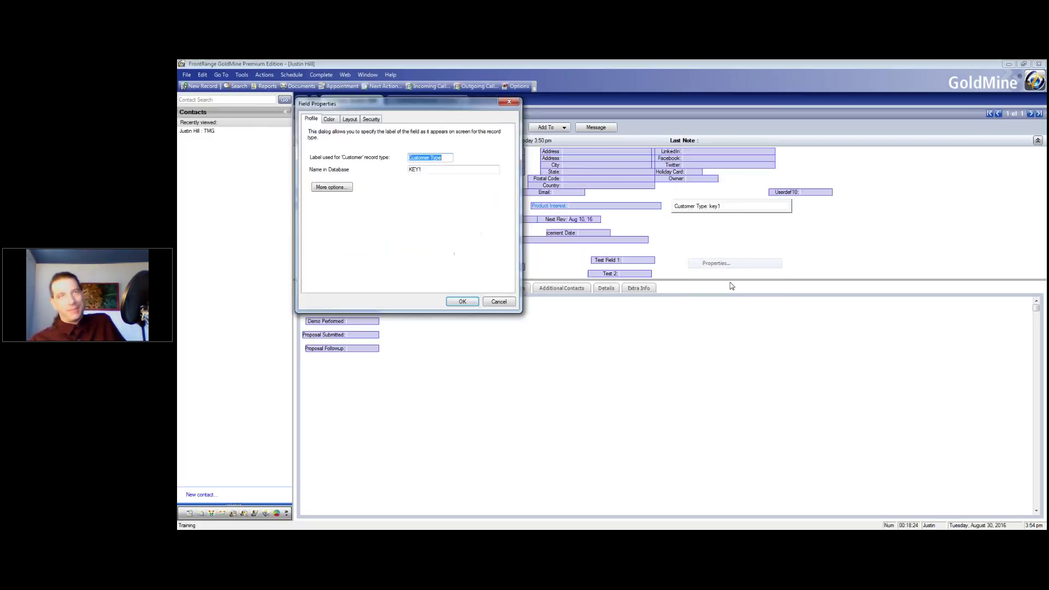
click(508, 305)
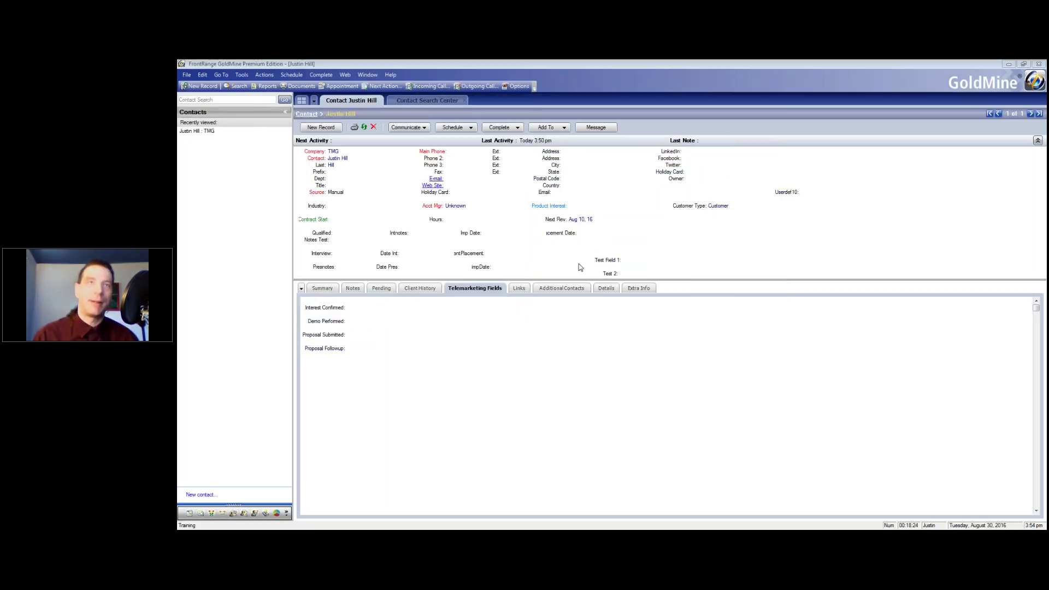
Review the Customer Type lookup setup, keeping blank input disallowed, and close it and the list
click(732, 207)
key(F2)
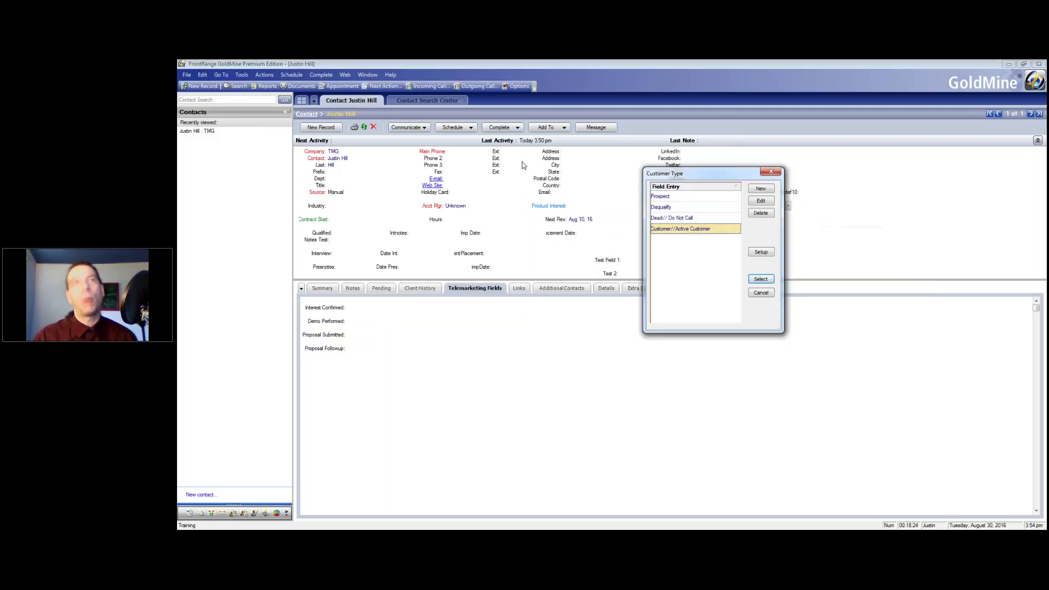
click(592, 239)
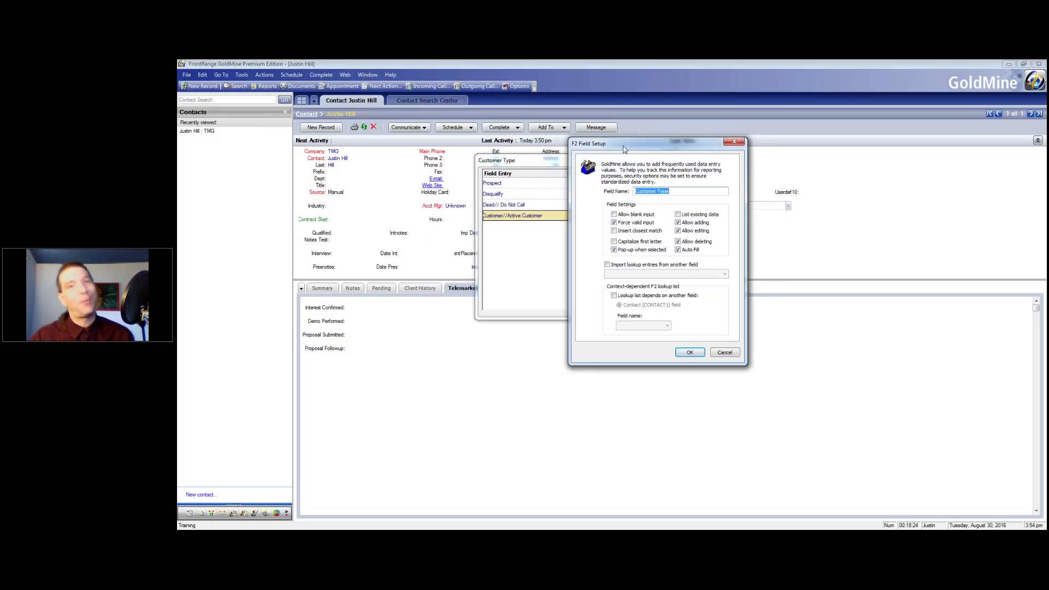
click(615, 214)
click(613, 214)
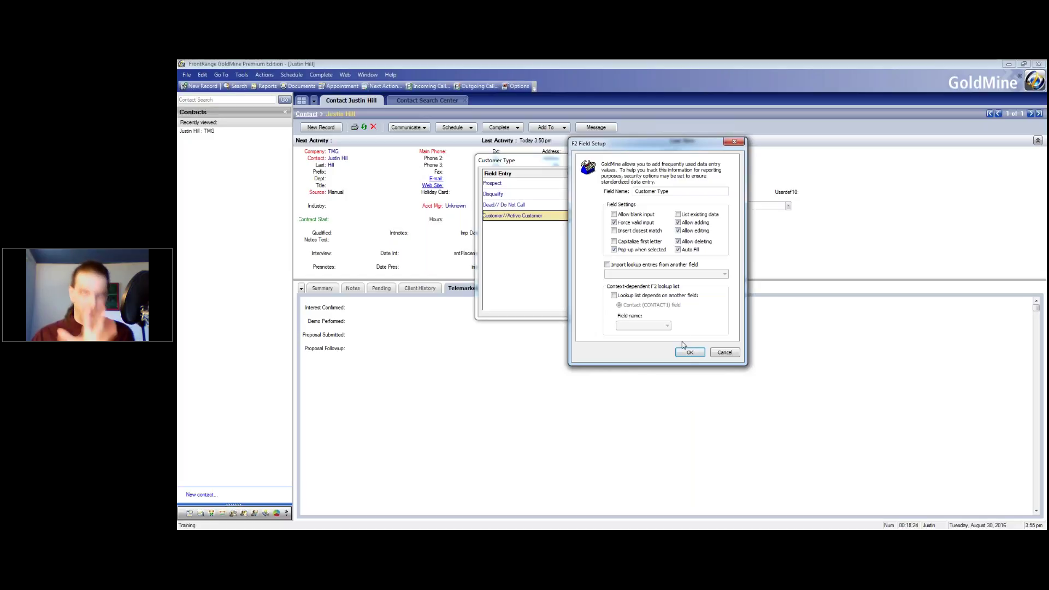
click(736, 353)
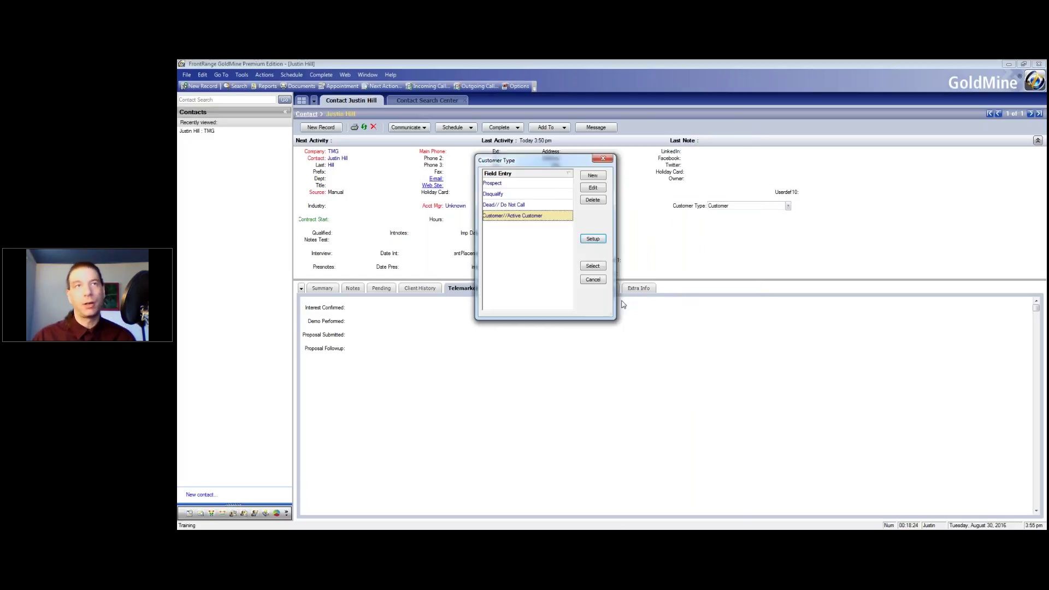
click(605, 280)
Turn on Log changes in history in the Customer Type field's security properties
right_click(692, 210)
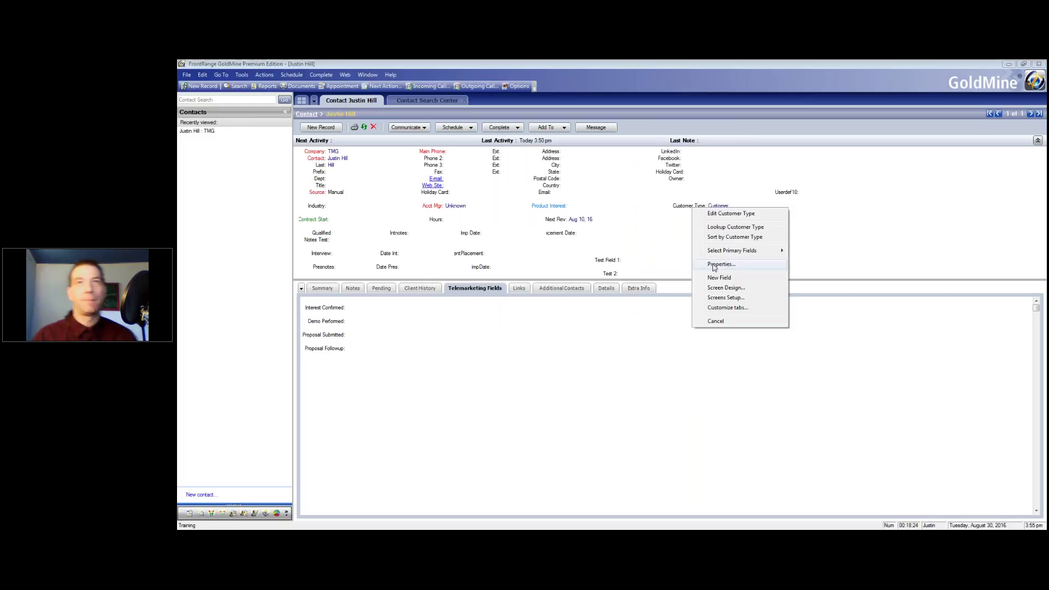
click(734, 267)
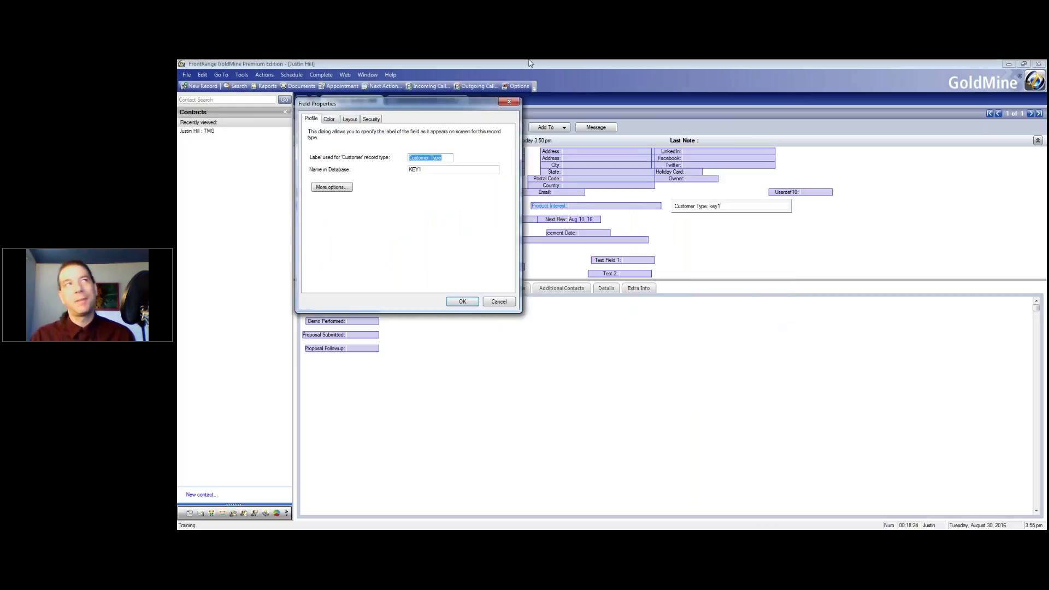
drag(390, 106, 599, 129)
click(579, 140)
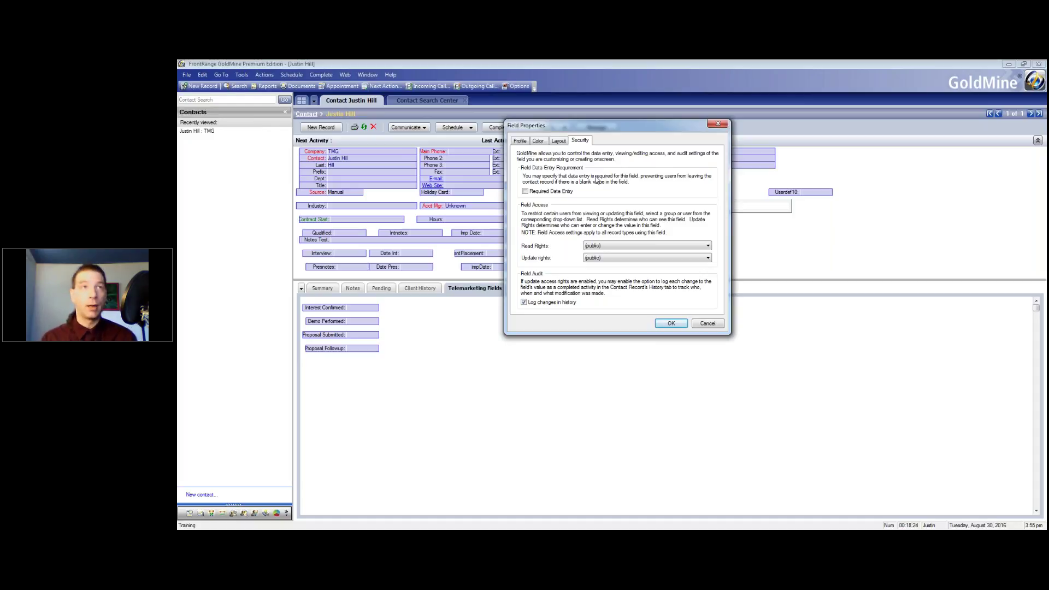
click(525, 304)
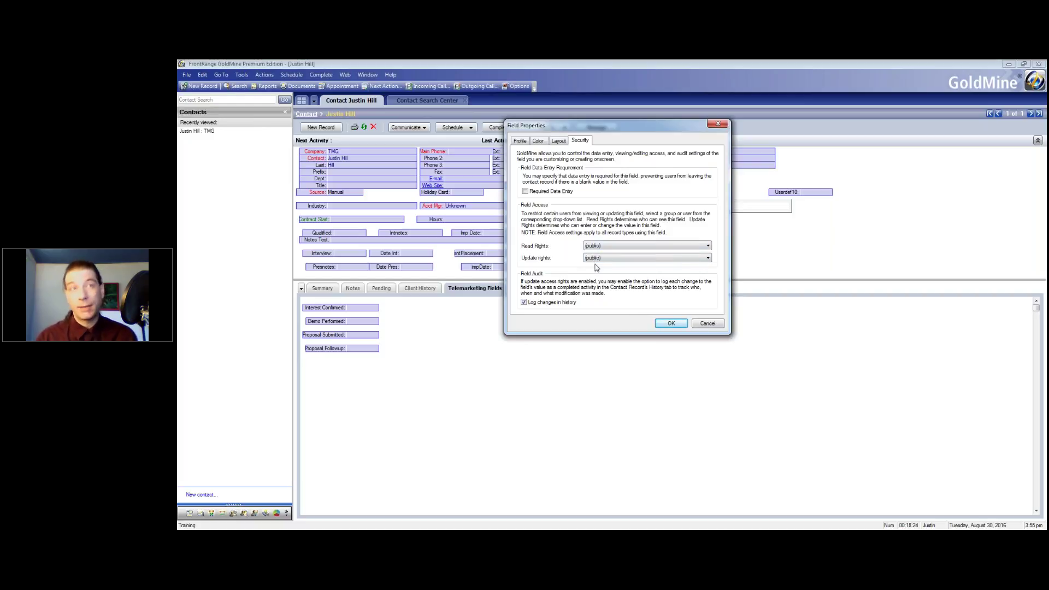
Keep read and update rights set to (public) and save the field security
click(621, 247)
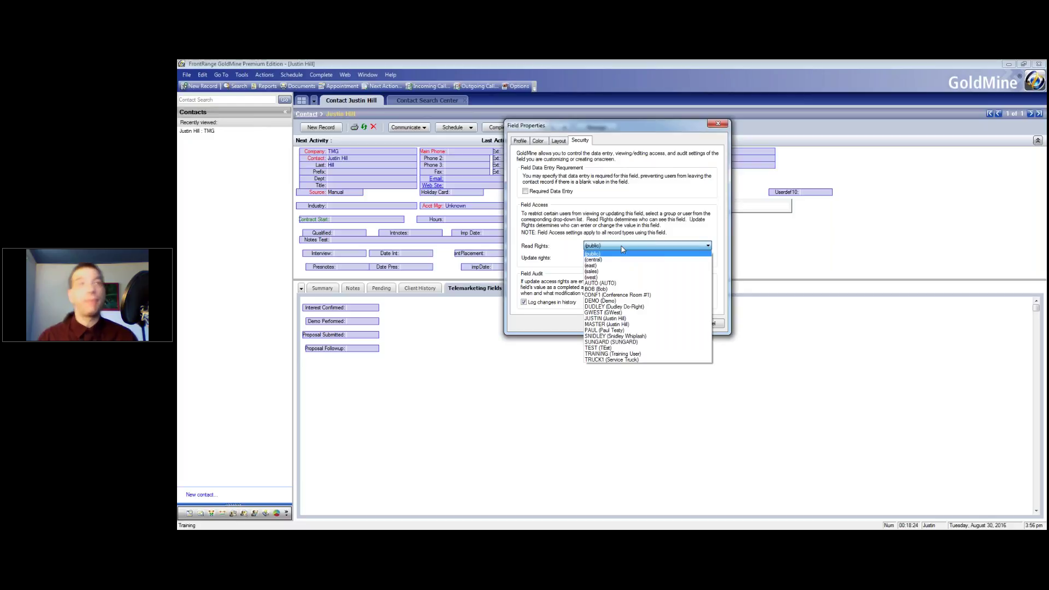
click(622, 250)
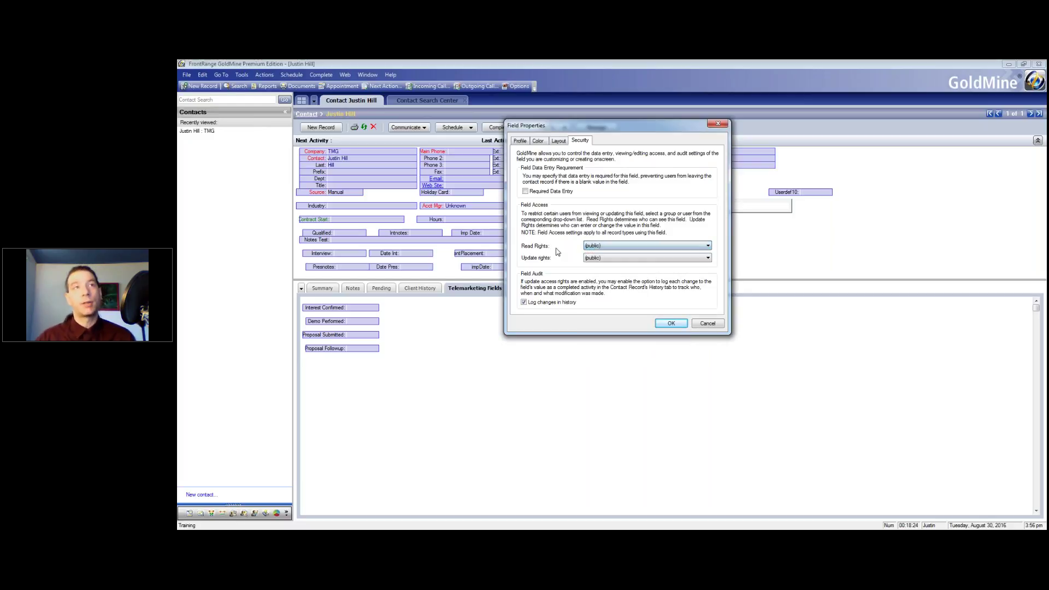
click(617, 258)
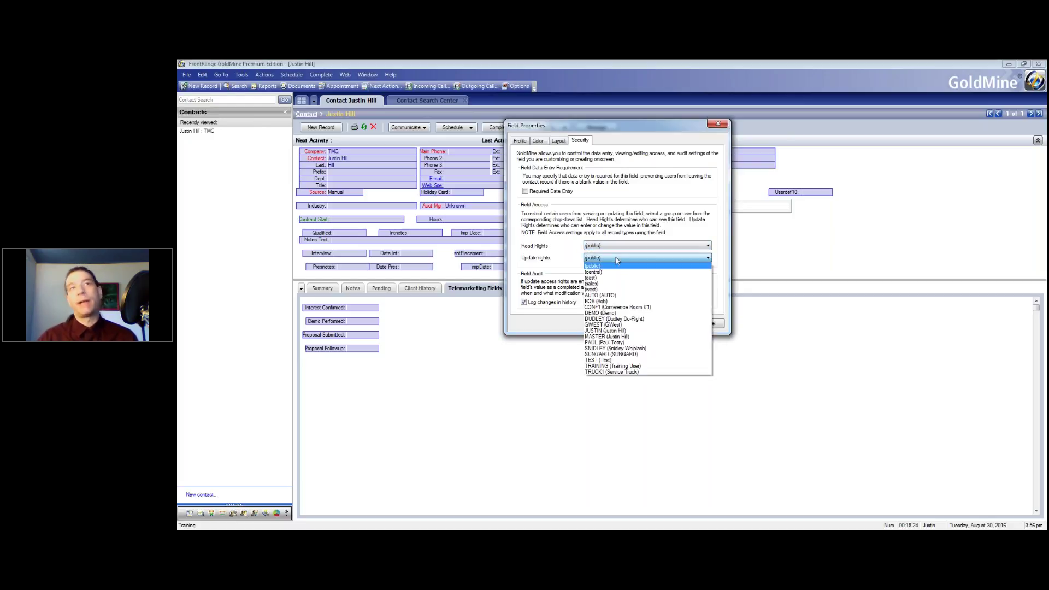
click(603, 337)
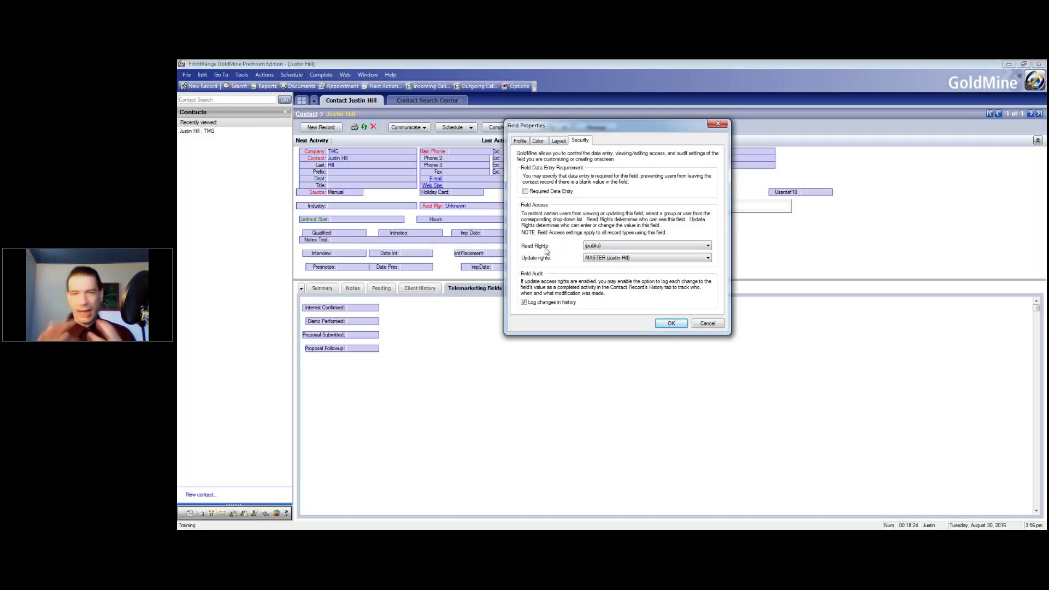
click(613, 261)
click(610, 274)
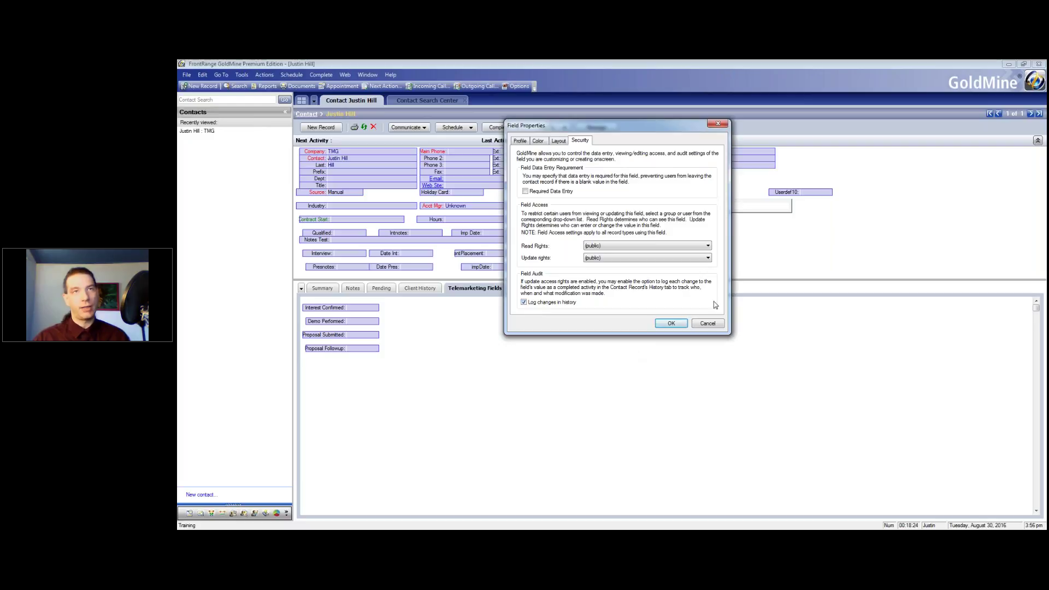
click(671, 324)
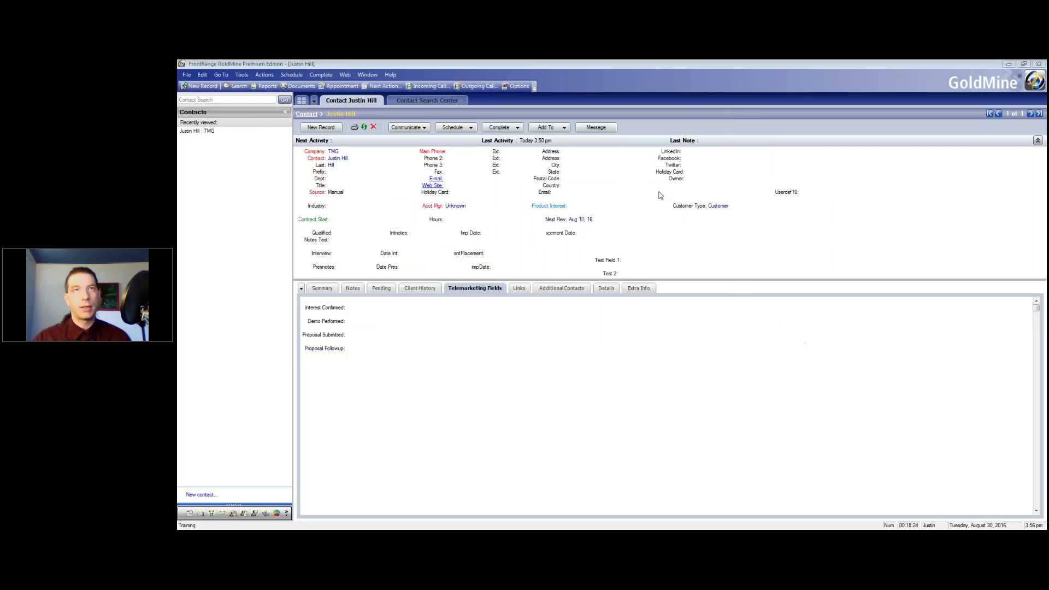
Change Customer Type to Dead// Do Not Call and view the Client History log entry
double_click(710, 206)
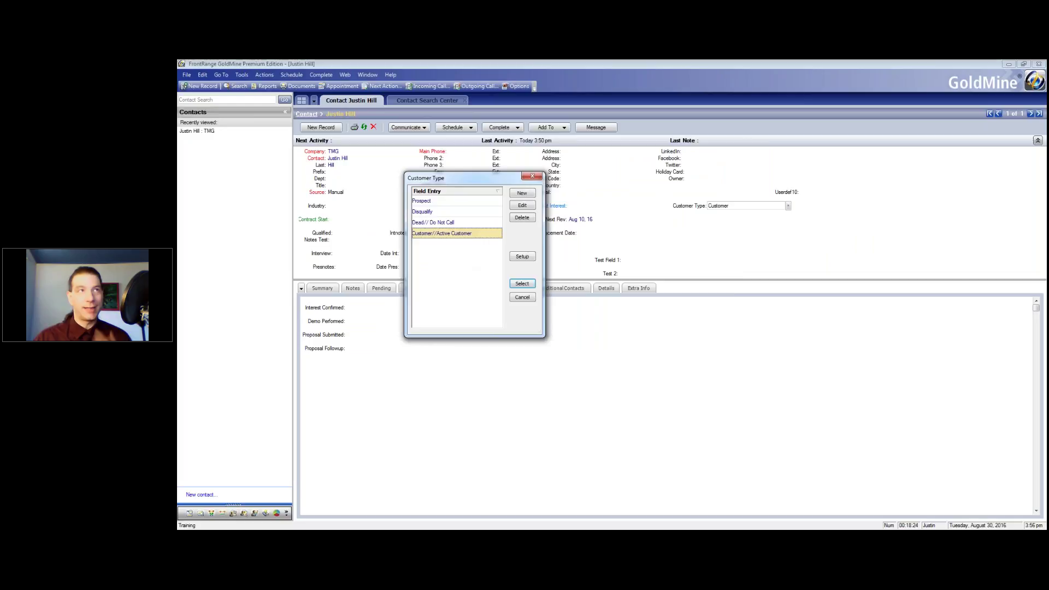
double_click(438, 223)
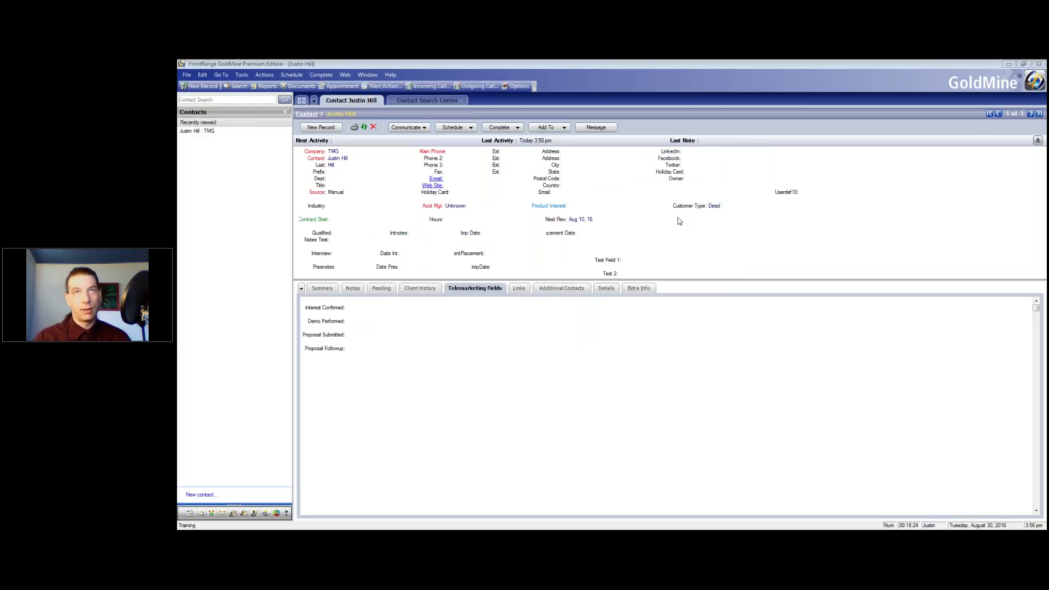
click(418, 290)
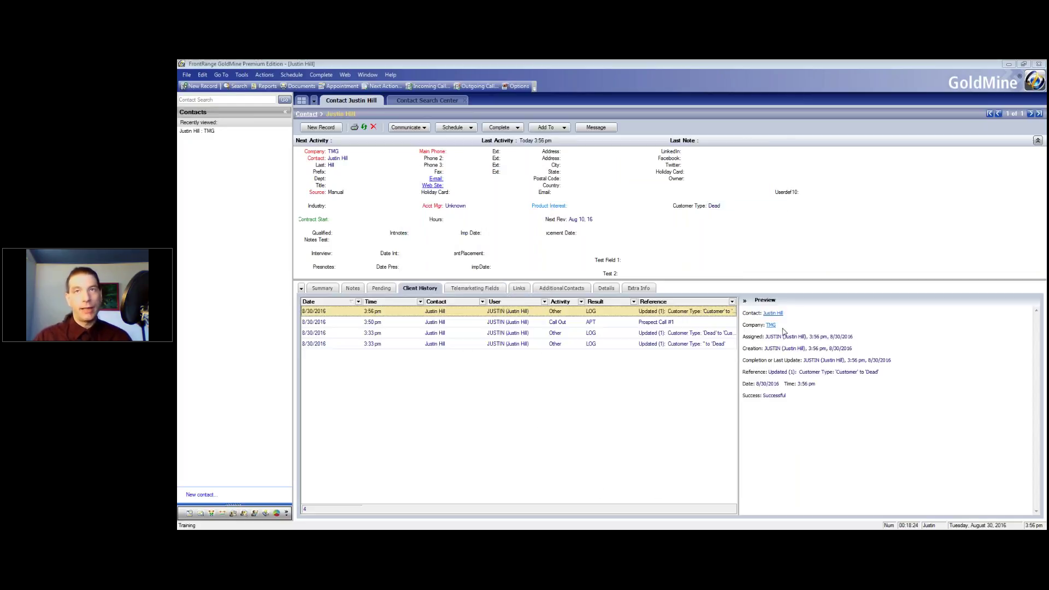
click(540, 344)
click(538, 333)
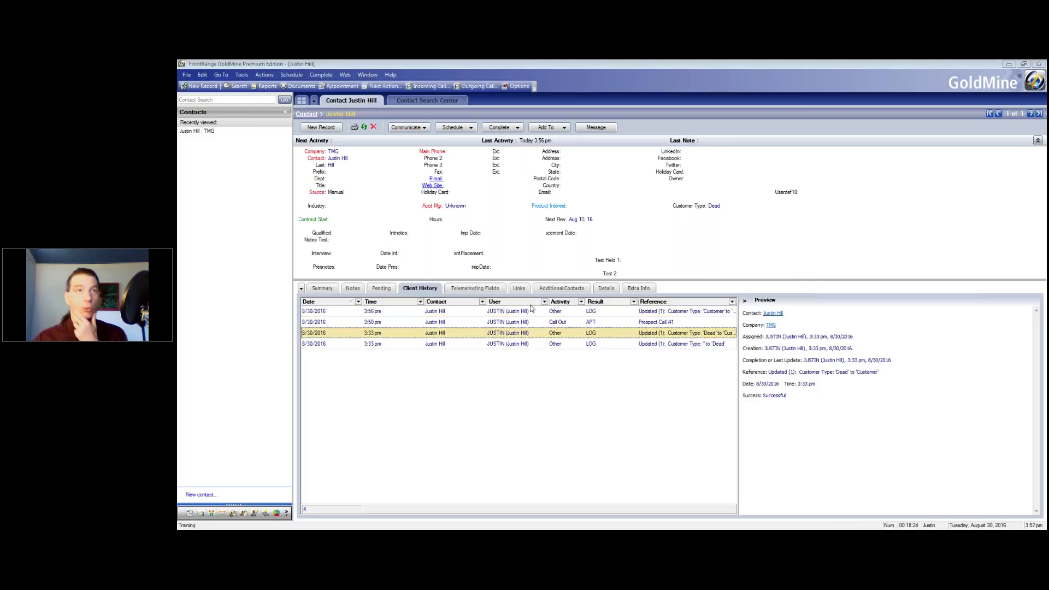
click(541, 311)
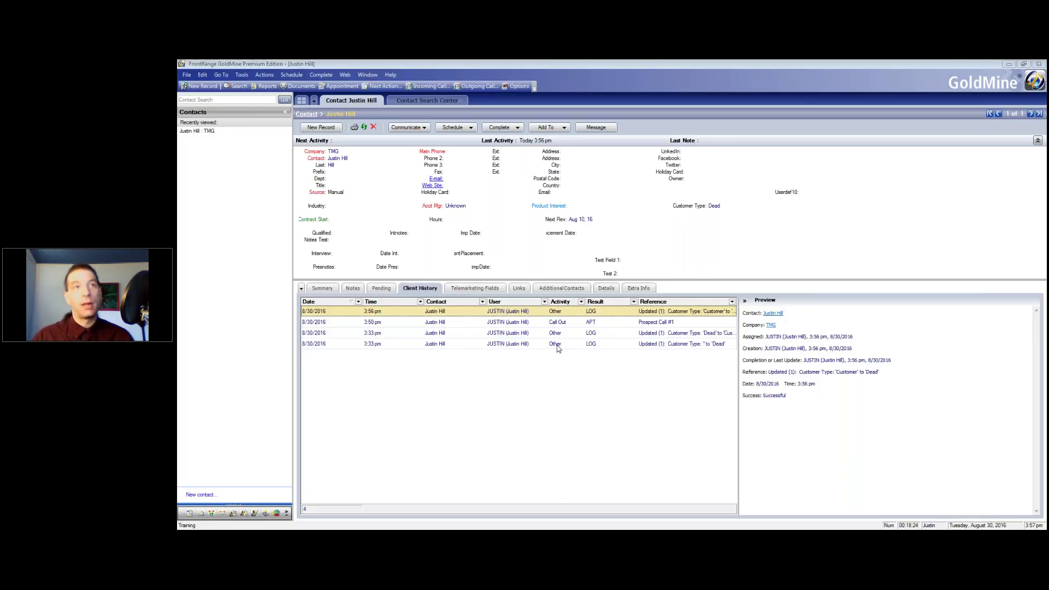
click(651, 344)
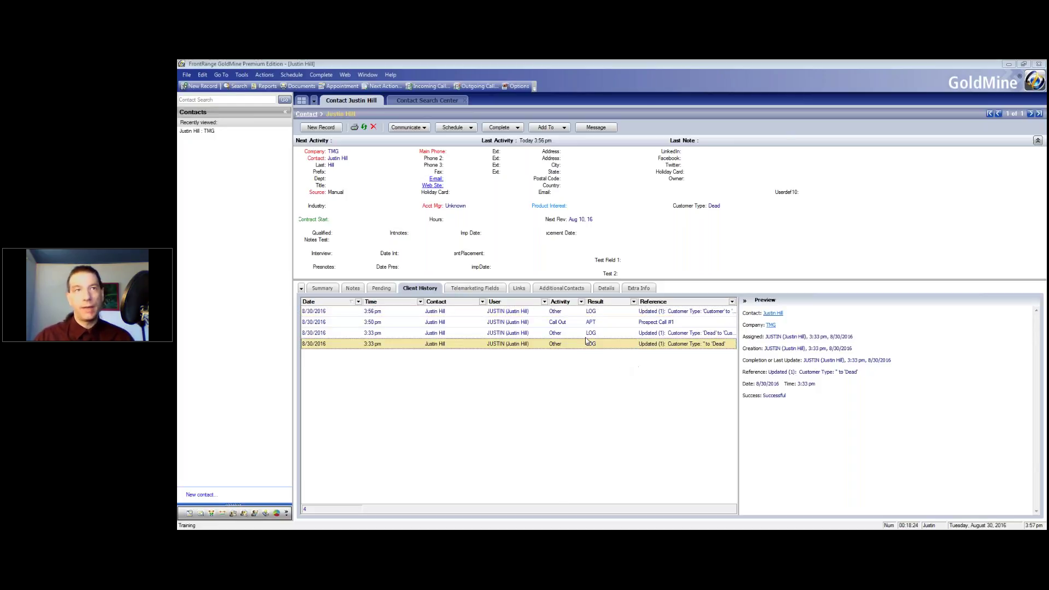
right_click(488, 344)
click(510, 398)
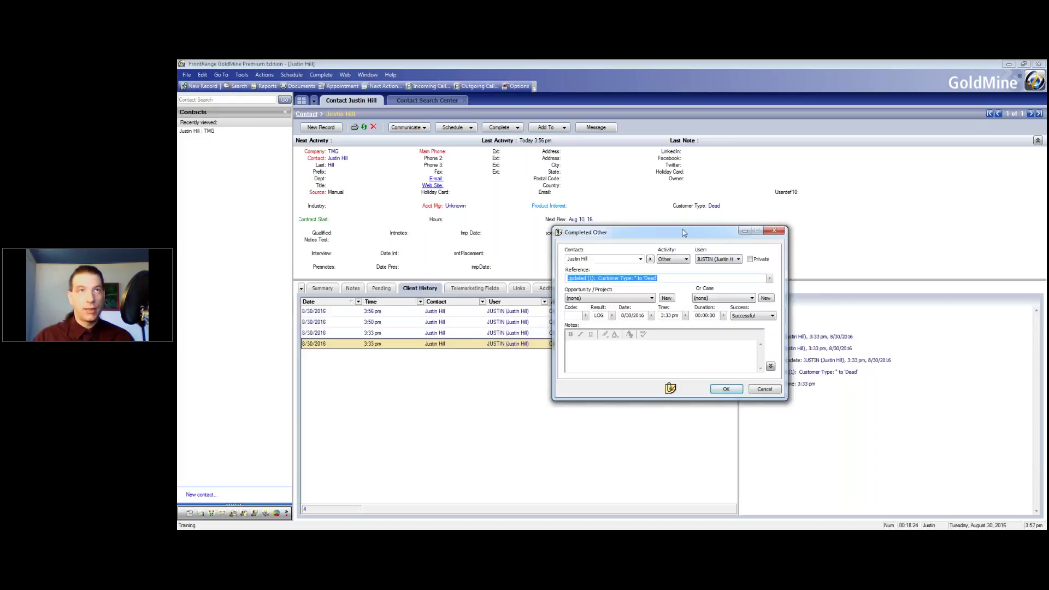
drag(700, 232, 626, 213)
click(610, 259)
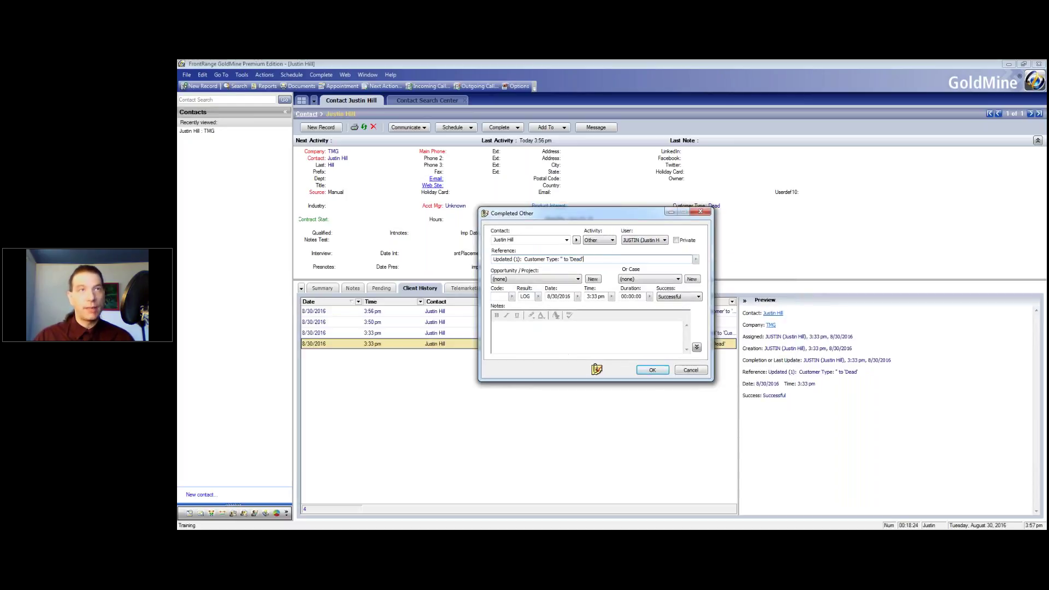
click(650, 370)
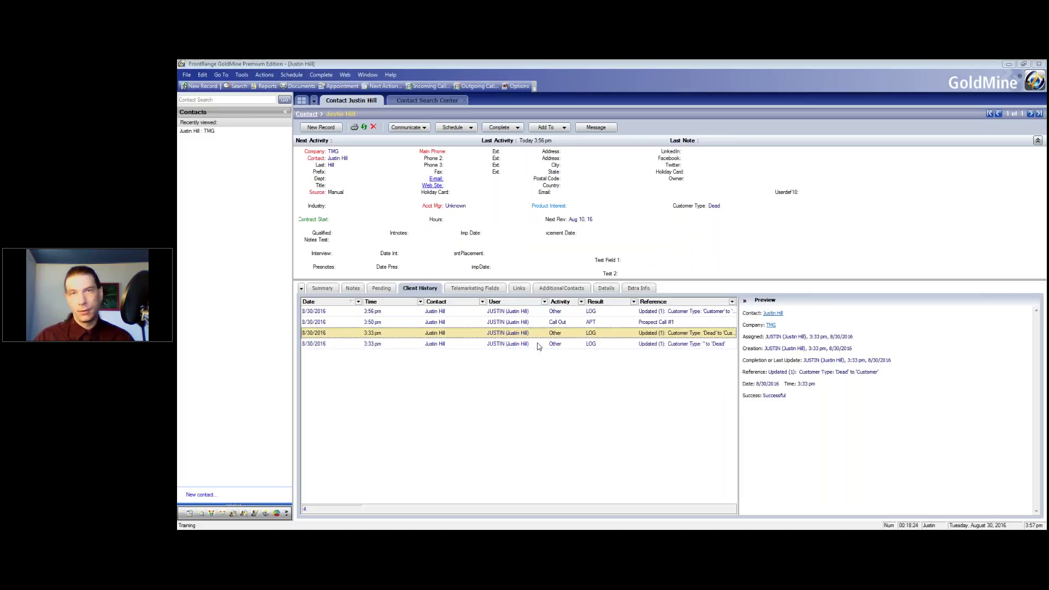
drag(896, 379, 832, 372)
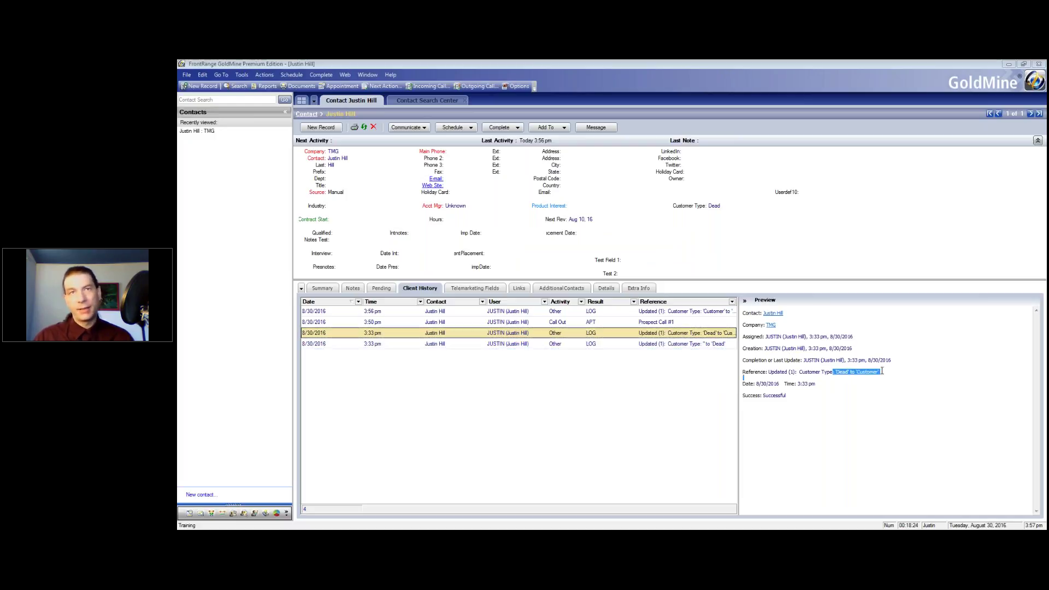
click(652, 313)
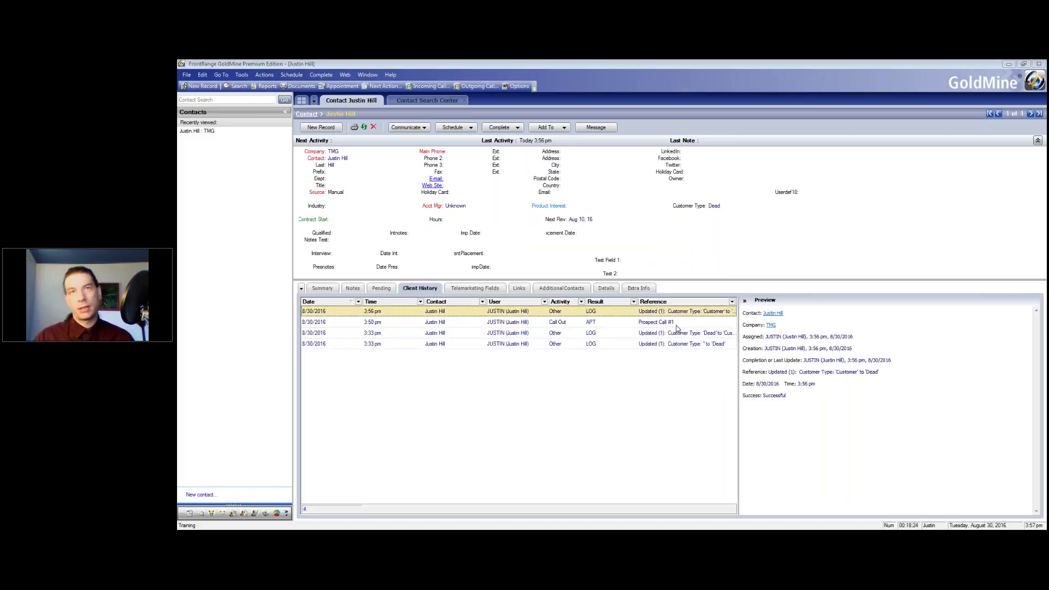
double_click(846, 372)
click(857, 390)
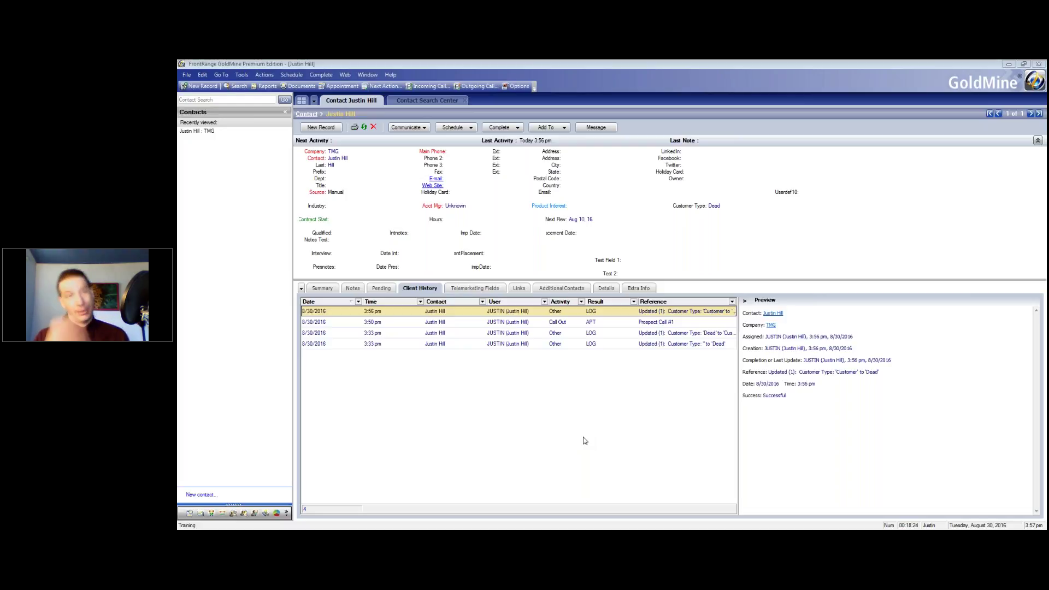
click(585, 440)
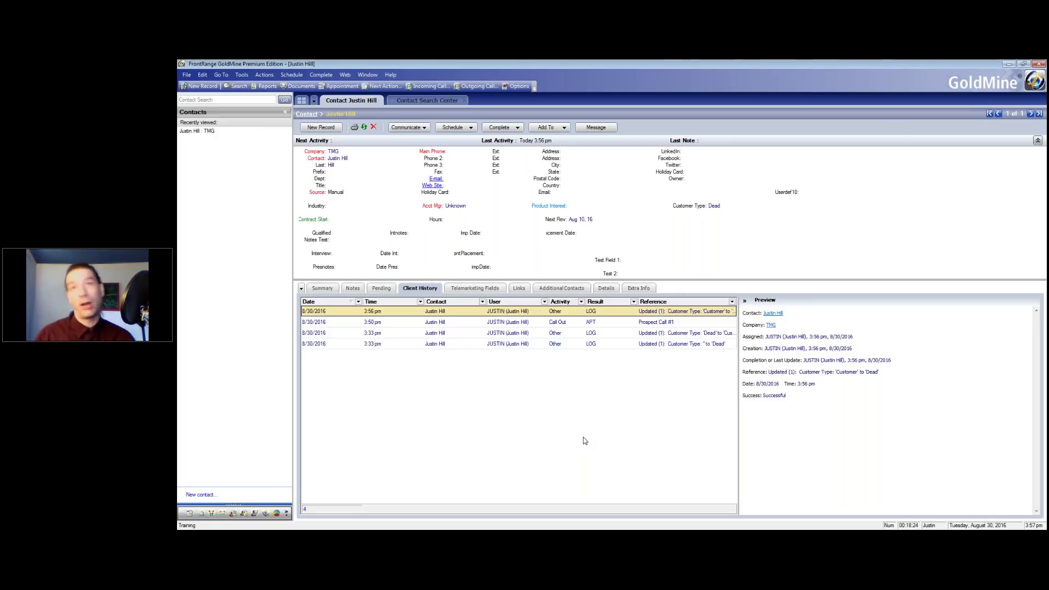
click(628, 343)
click(606, 332)
click(608, 314)
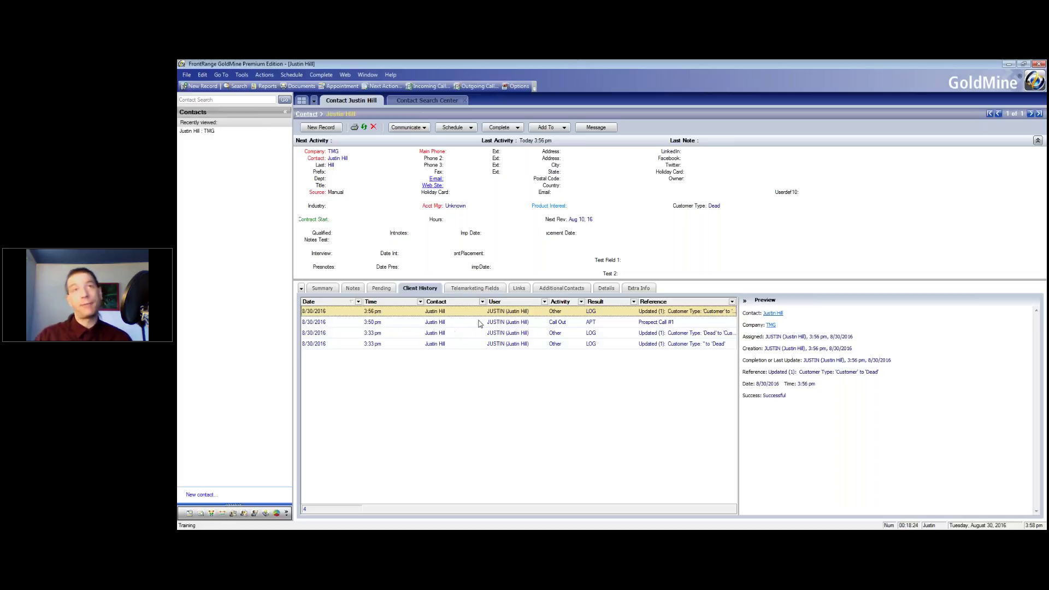
right_click(690, 215)
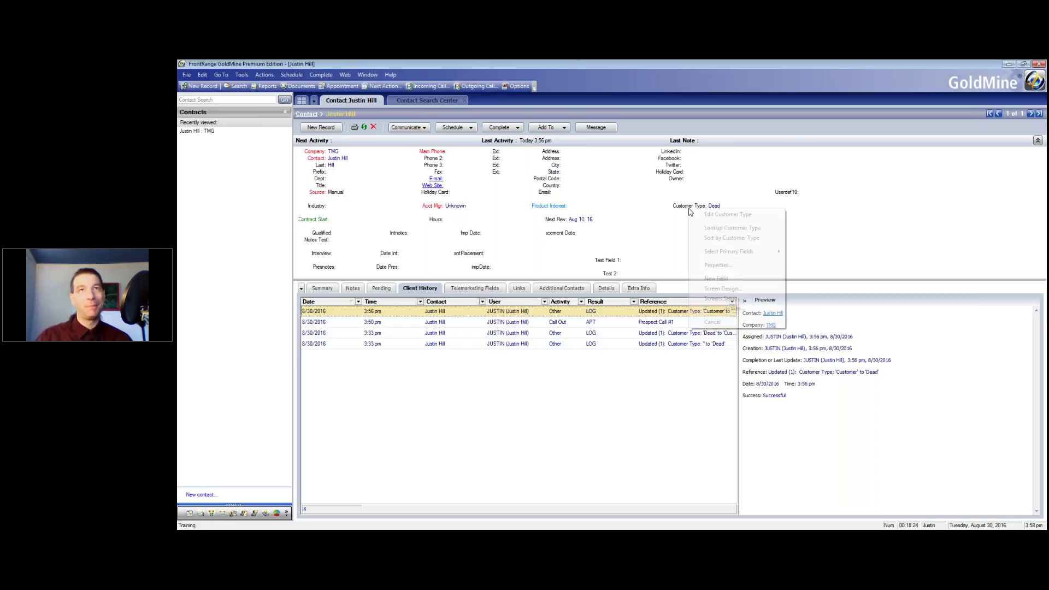
click(716, 265)
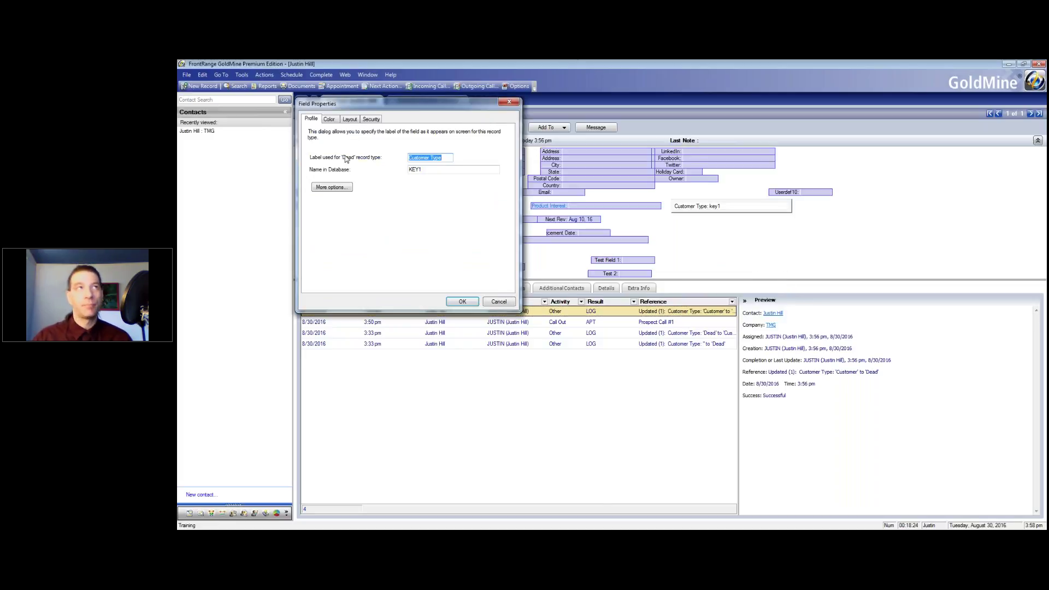
click(370, 119)
drag(330, 103, 508, 103)
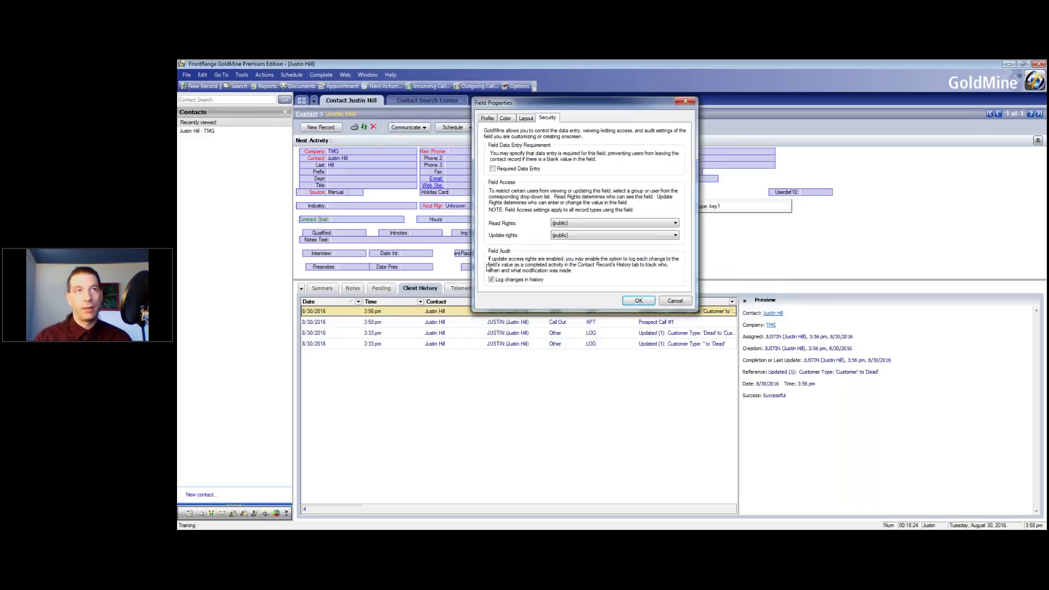
click(638, 301)
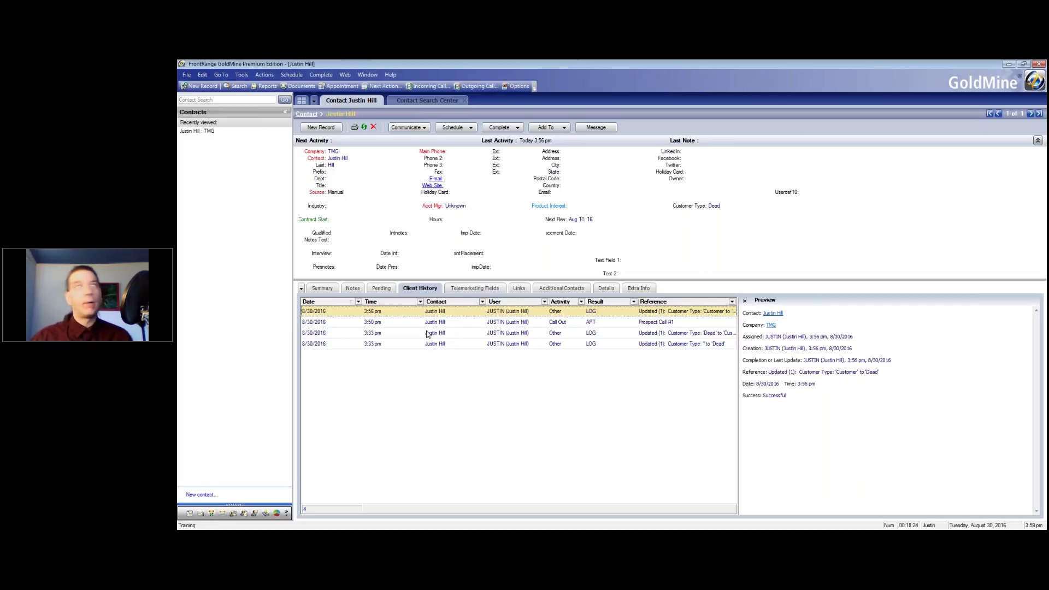
click(270, 76)
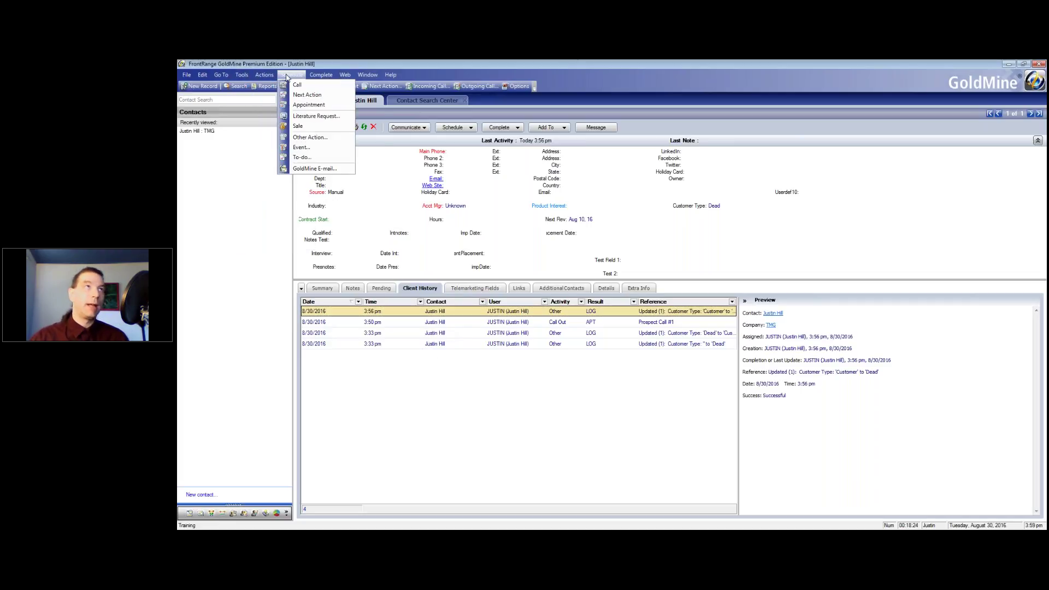
click(222, 75)
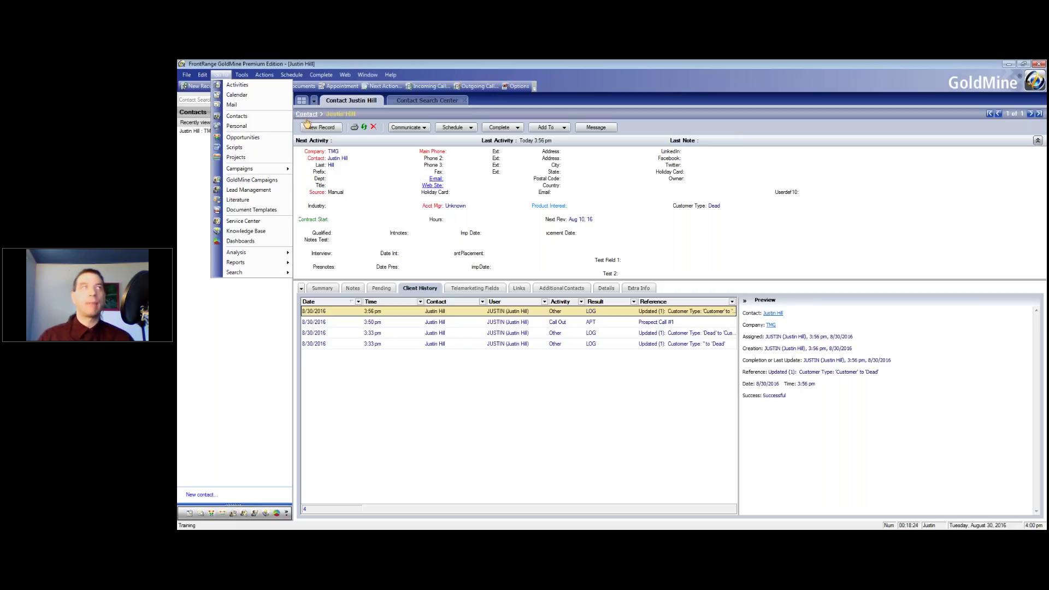
mouse_move(251, 73)
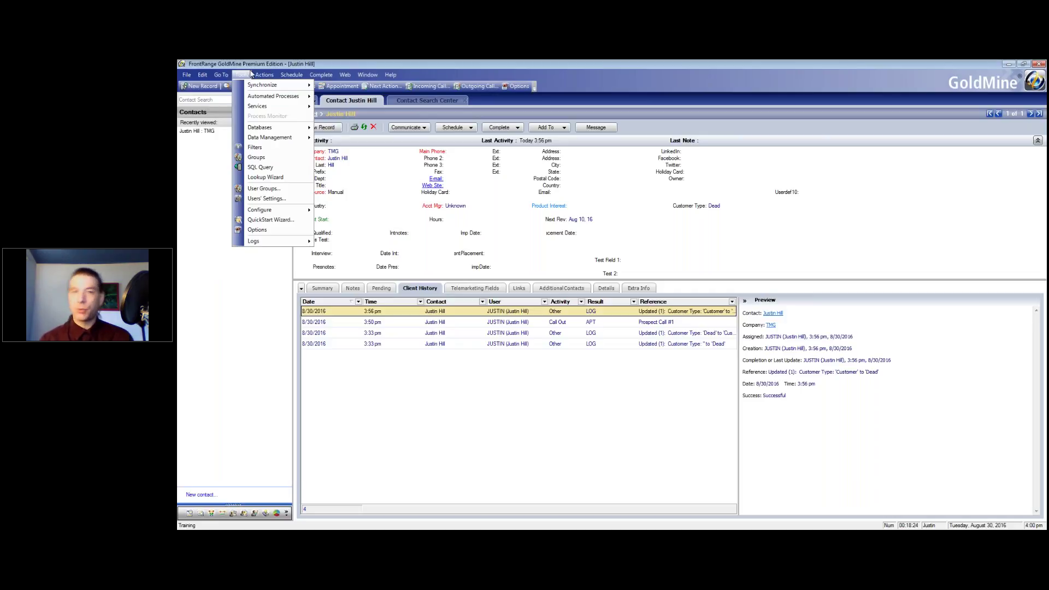
click(400, 407)
click(243, 75)
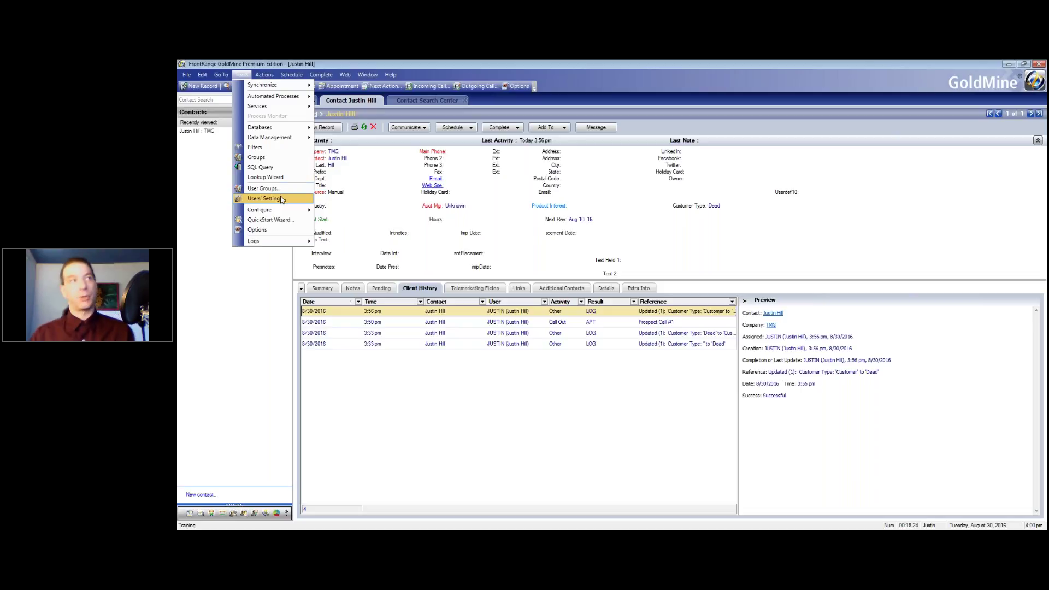
Open Users' Settings and start a new user account from the Users' Master File
click(281, 200)
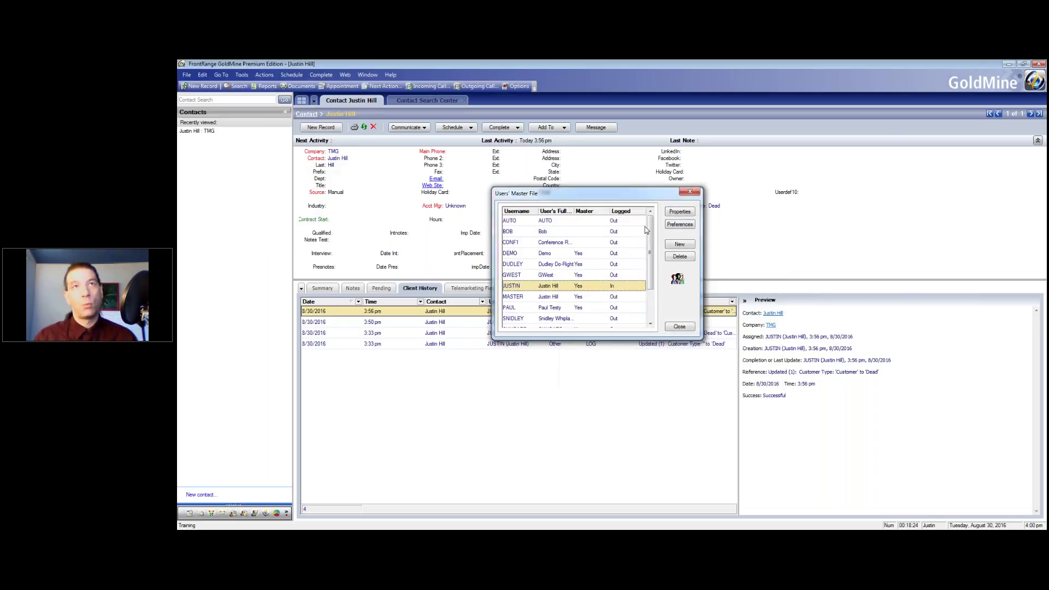
click(669, 244)
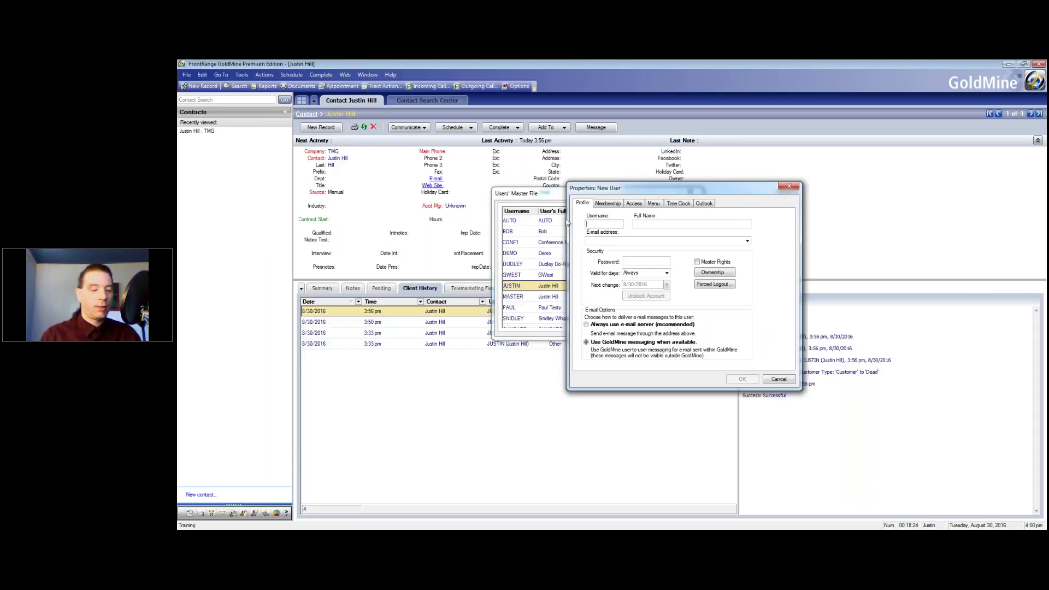
Enter the new user's username and full name, correcting the name's capitalisation
text(DAVID)
click(655, 226)
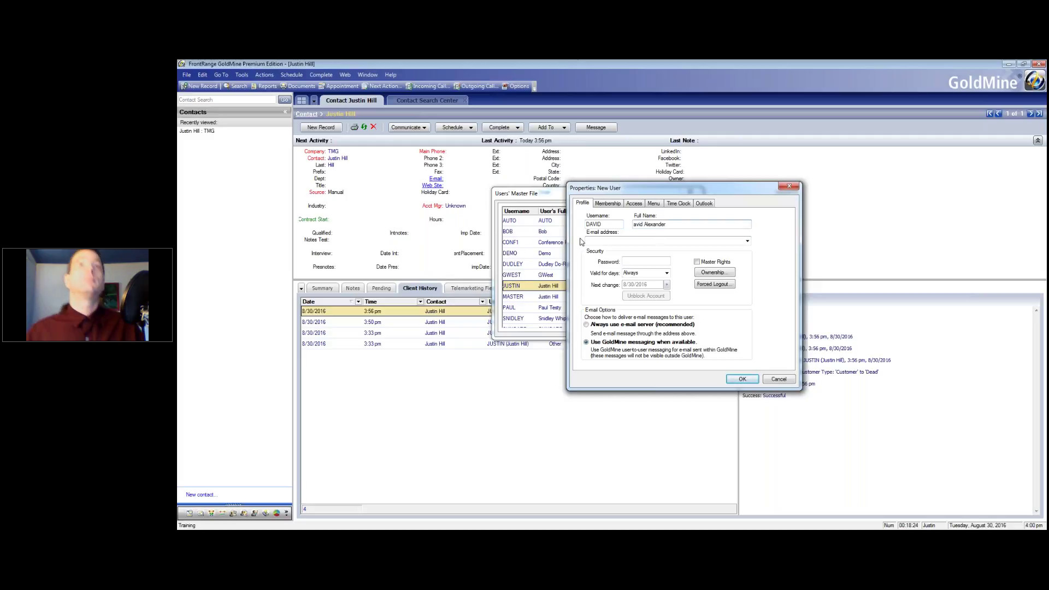
text(D)
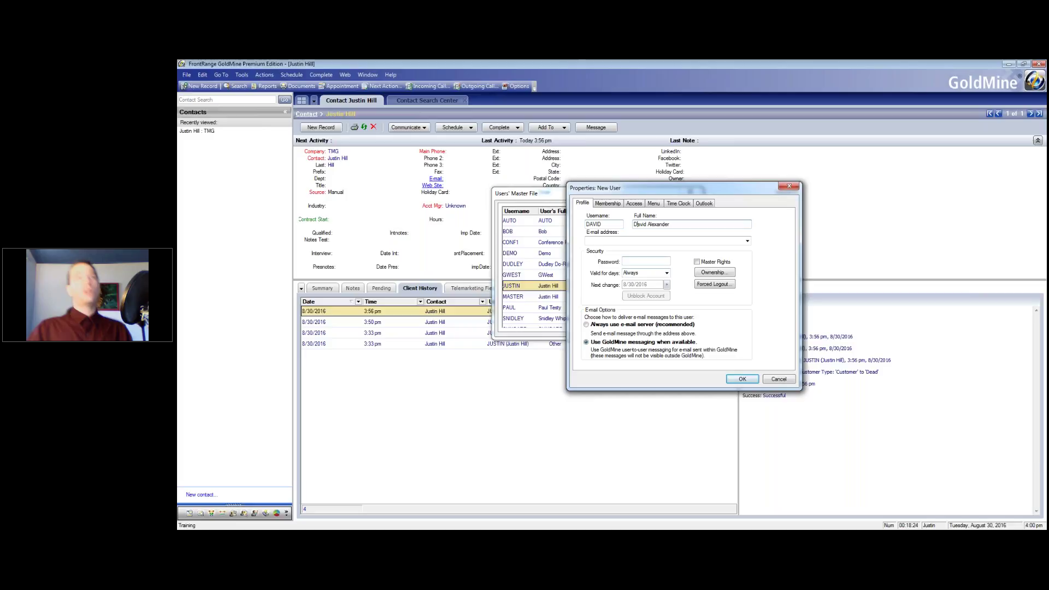
Leave Master Rights unticked and bring up the user's Menu permissions
click(697, 263)
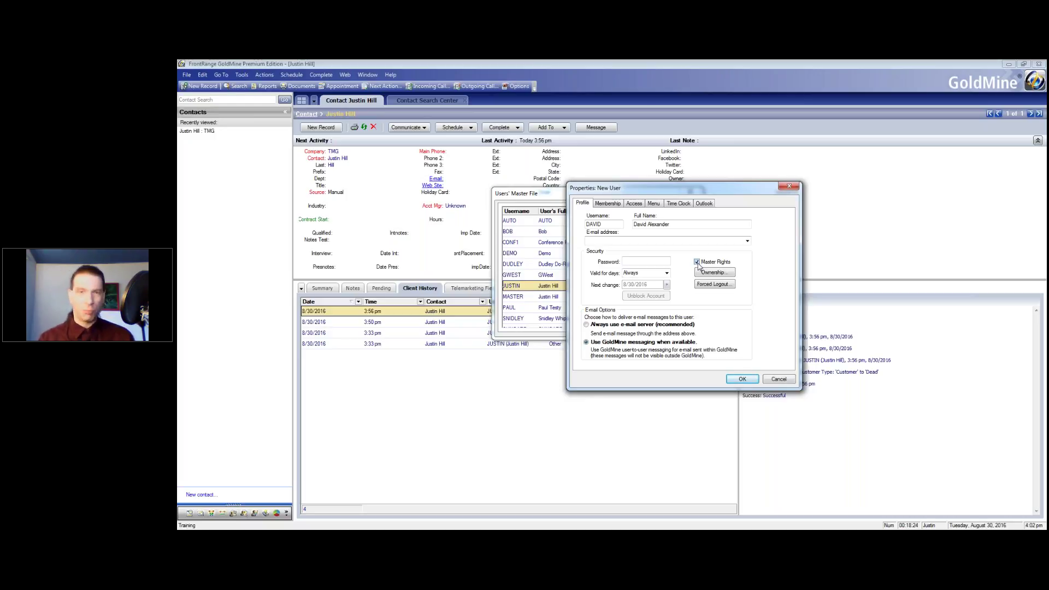
click(697, 262)
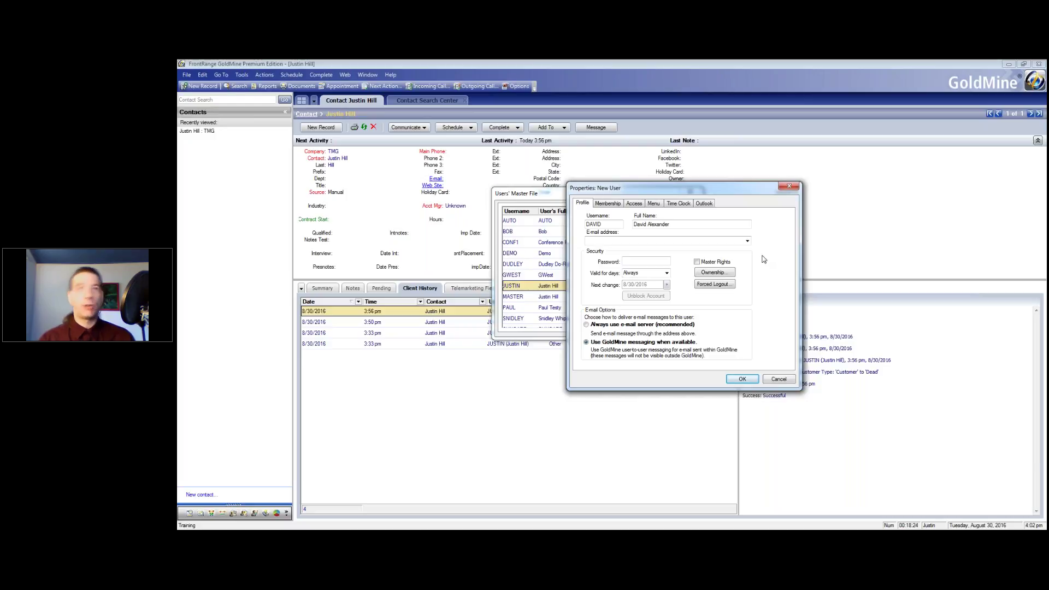
click(650, 207)
drag(675, 186, 727, 169)
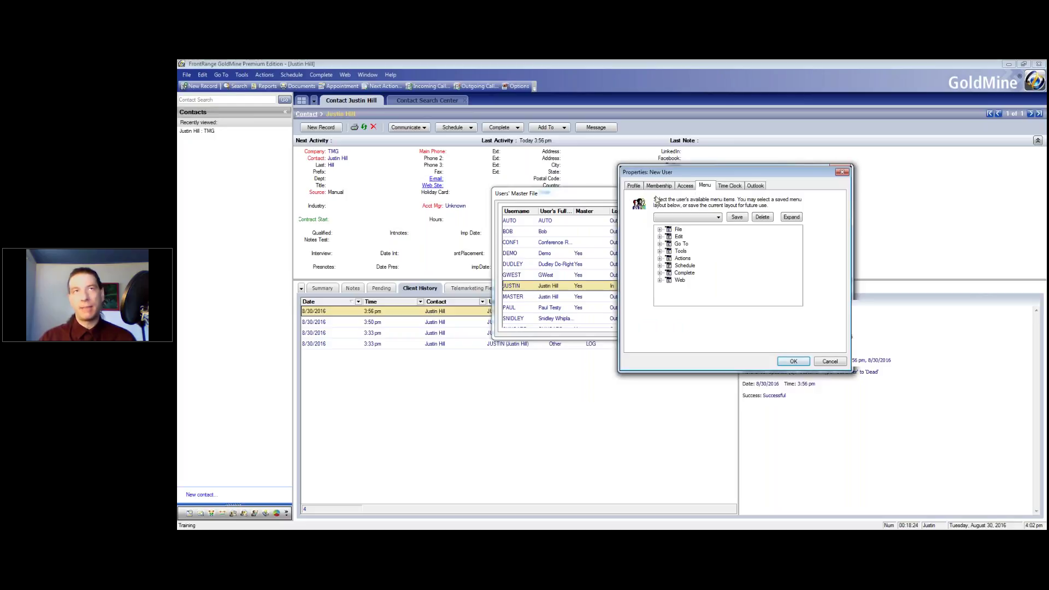
Turn Master Rights back on and return to the Menu permissions tab
click(634, 186)
click(747, 246)
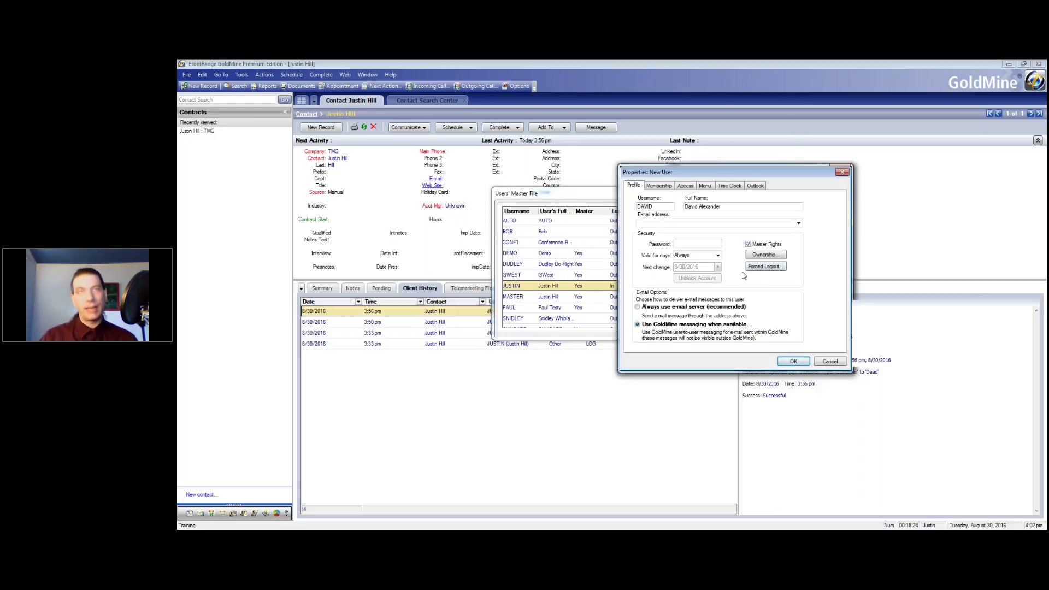
click(704, 187)
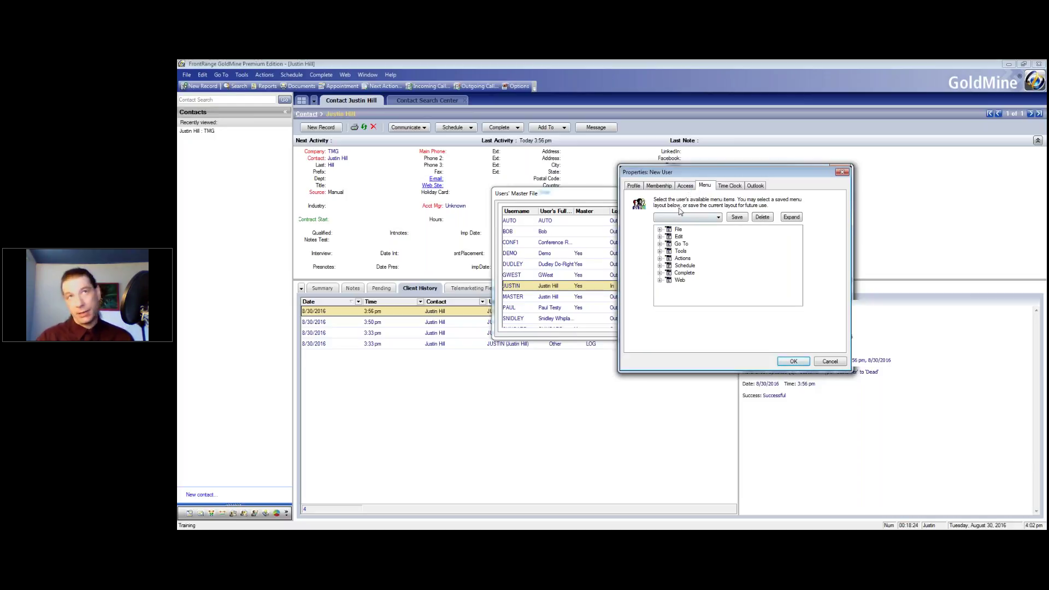
click(632, 186)
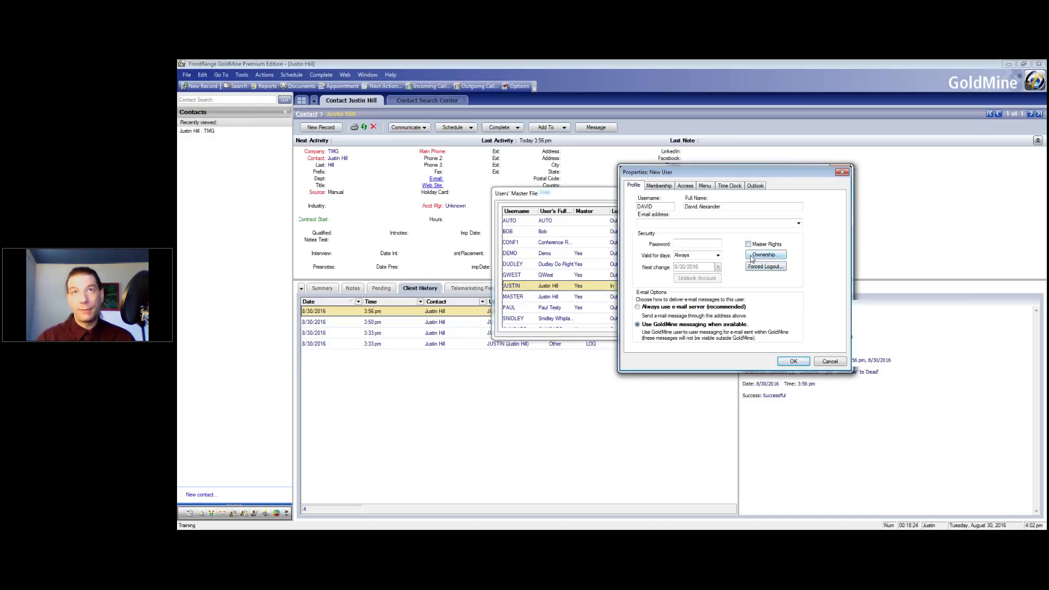
click(708, 187)
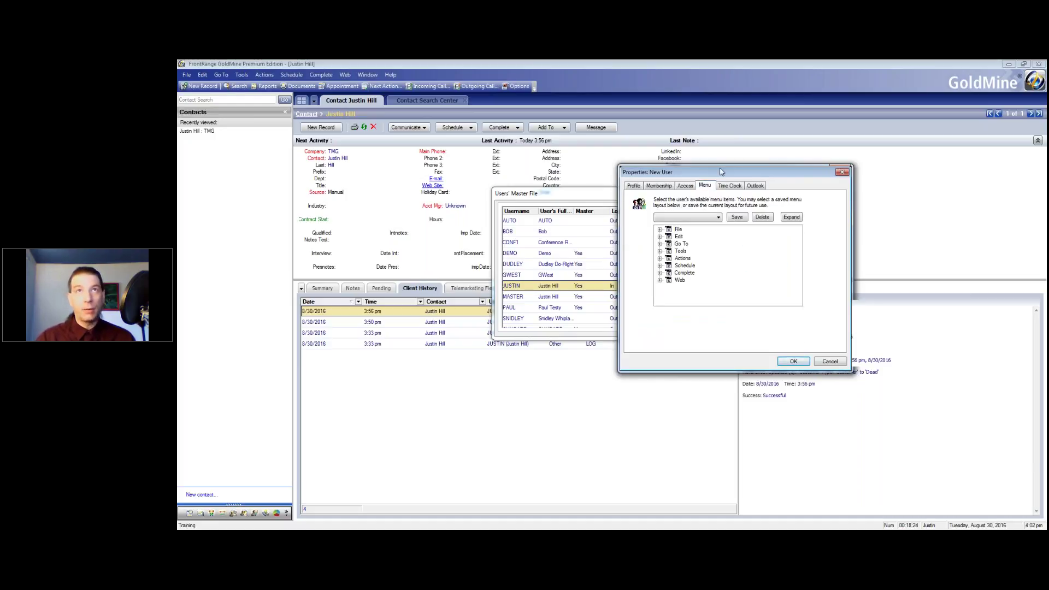
drag(722, 172, 716, 159)
Expand the File, Edit and Tools branches of the menu permissions tree
click(654, 217)
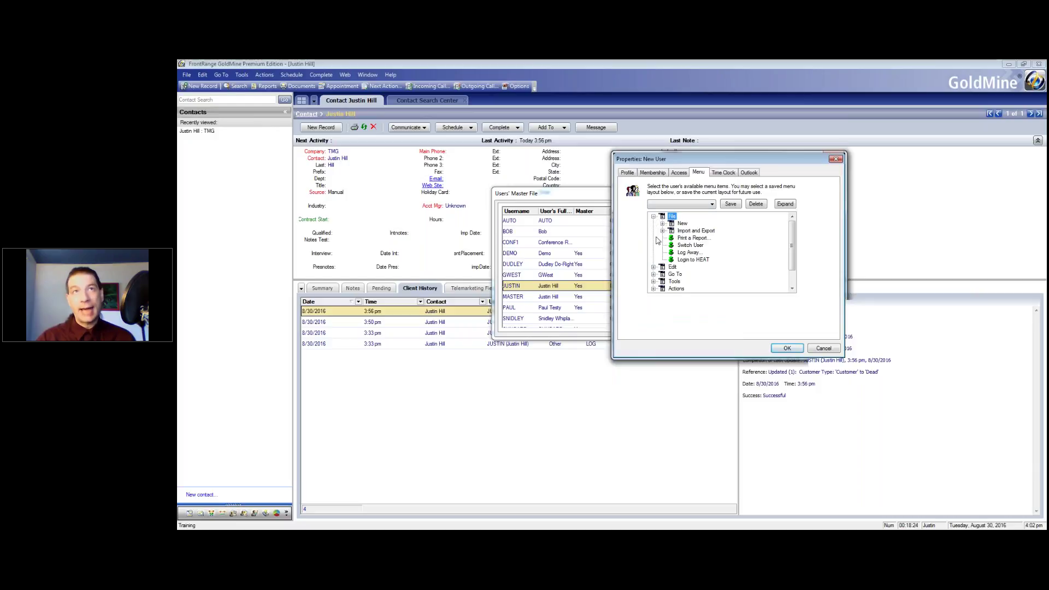
click(654, 272)
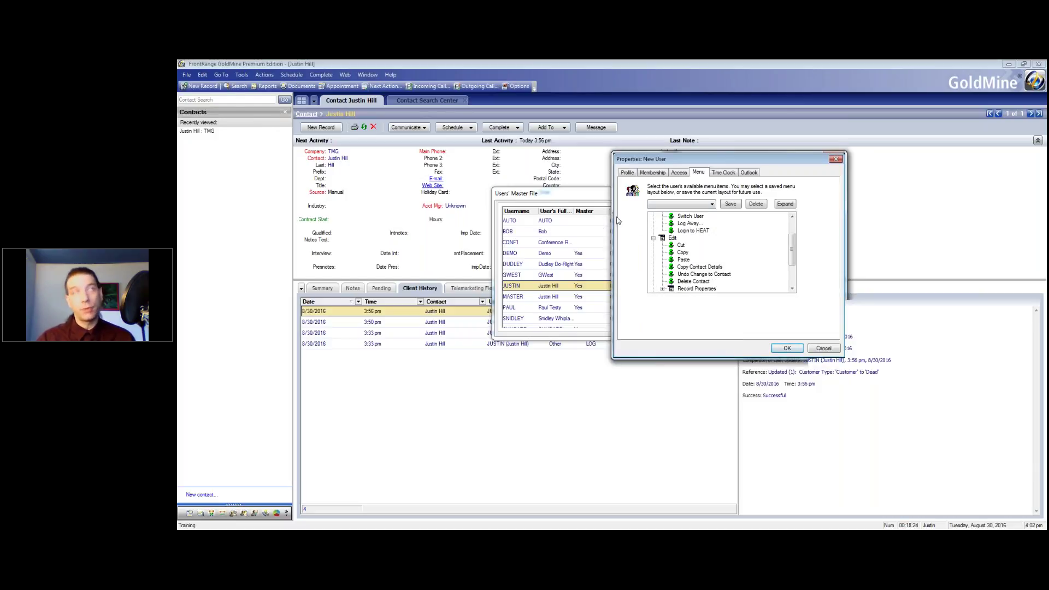
drag(792, 252, 793, 275)
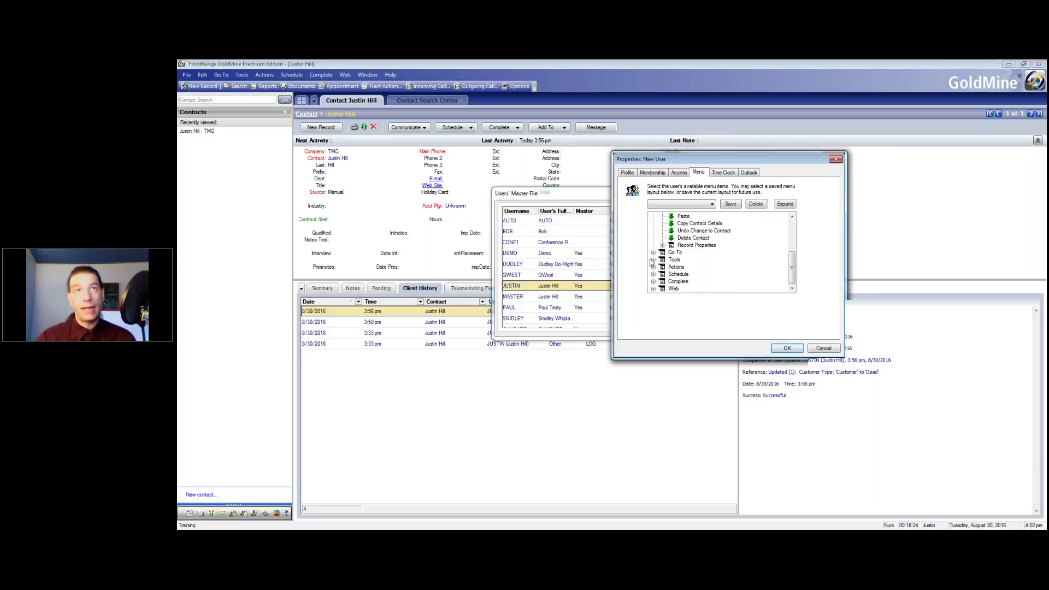
click(653, 260)
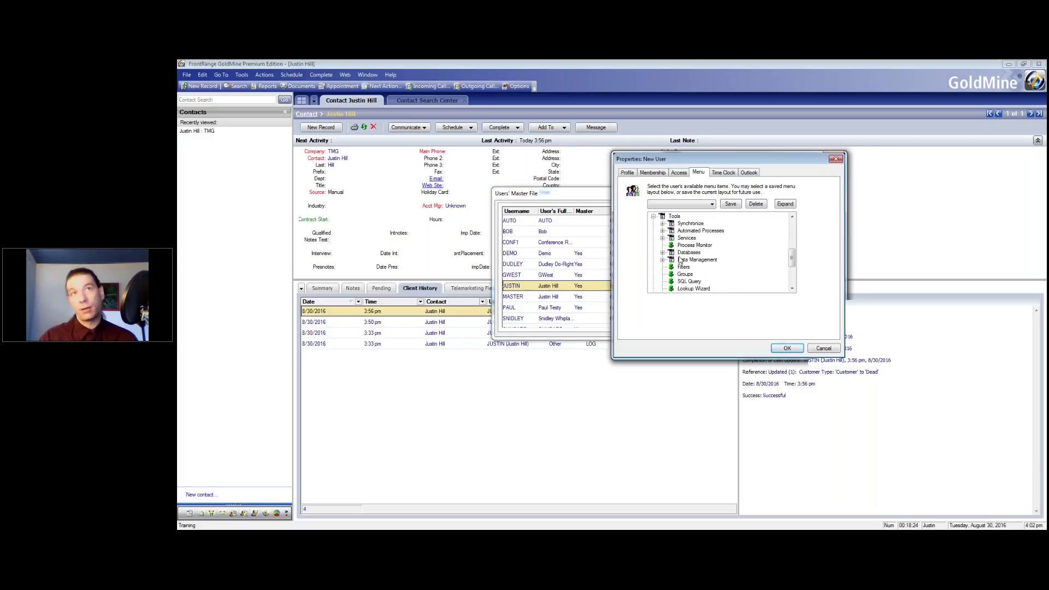
Disable Global Replace, Copy/Move, Delete Records, Territory Realignment, Move Linked Docs and Create Default Relationship Trees
click(662, 259)
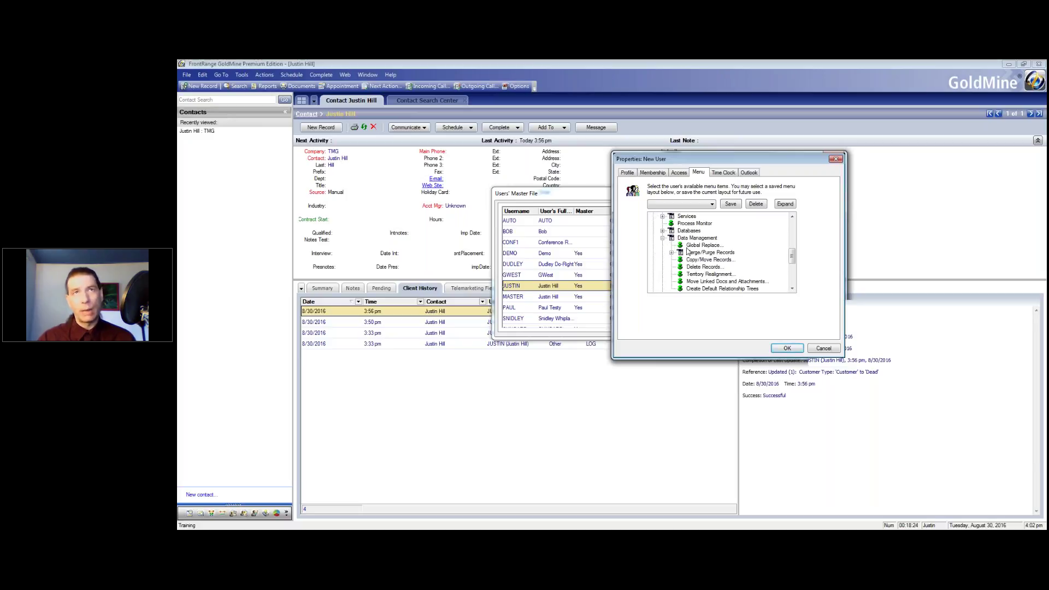
click(681, 246)
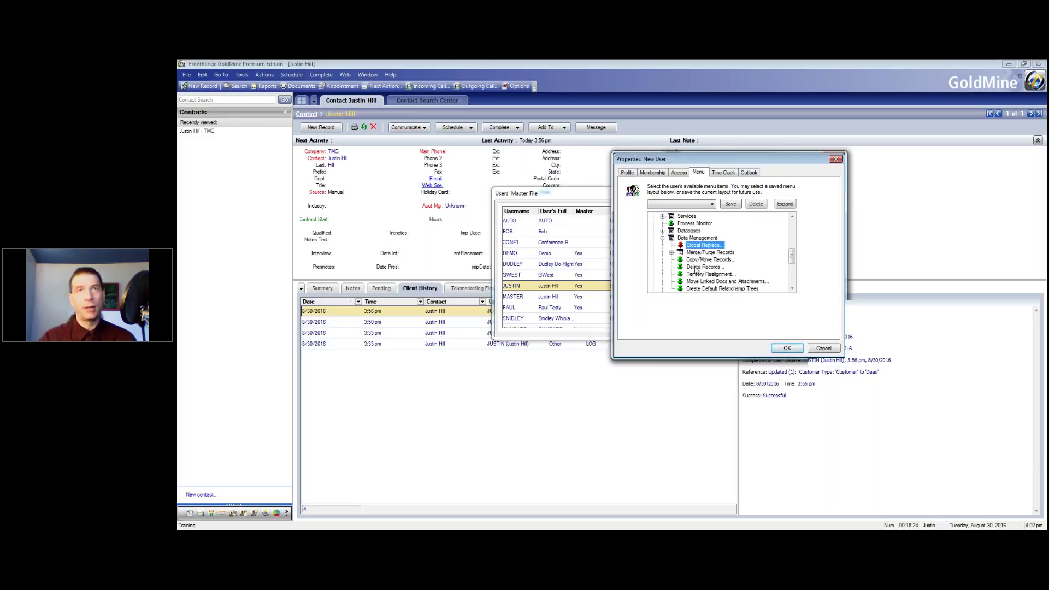
click(681, 260)
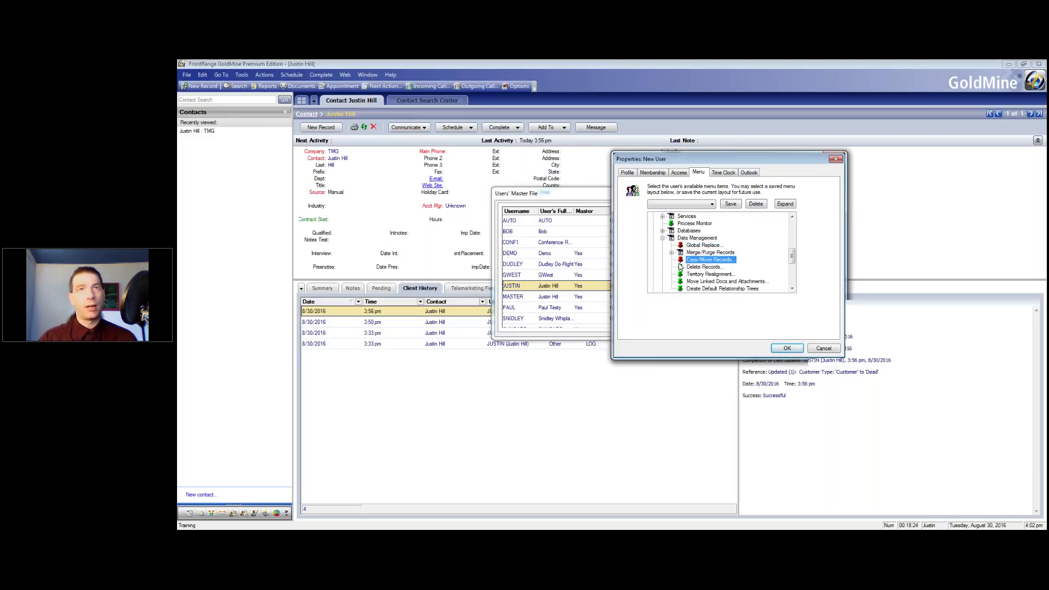
click(681, 266)
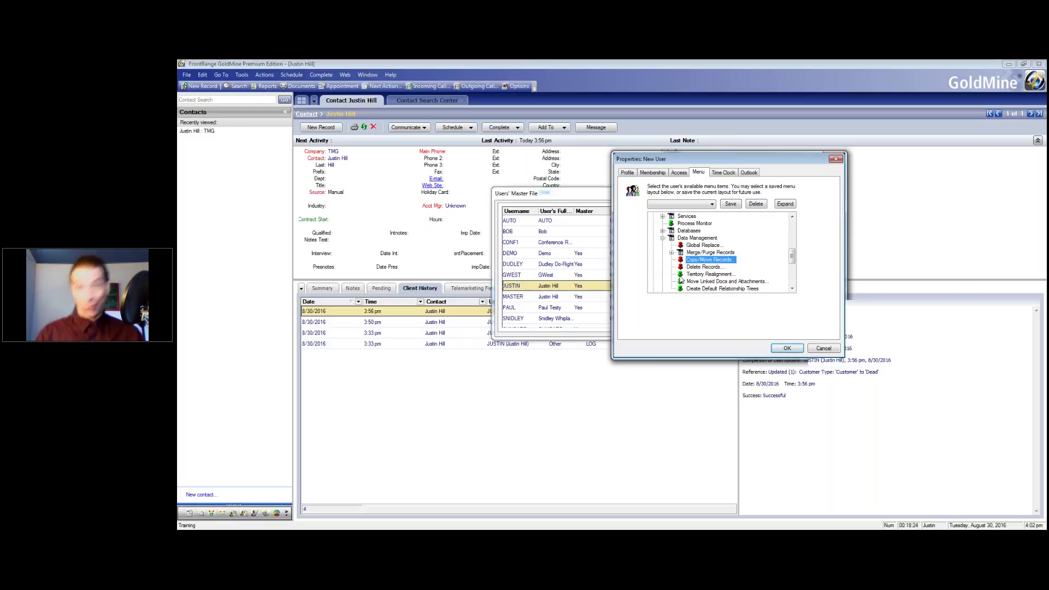
click(681, 274)
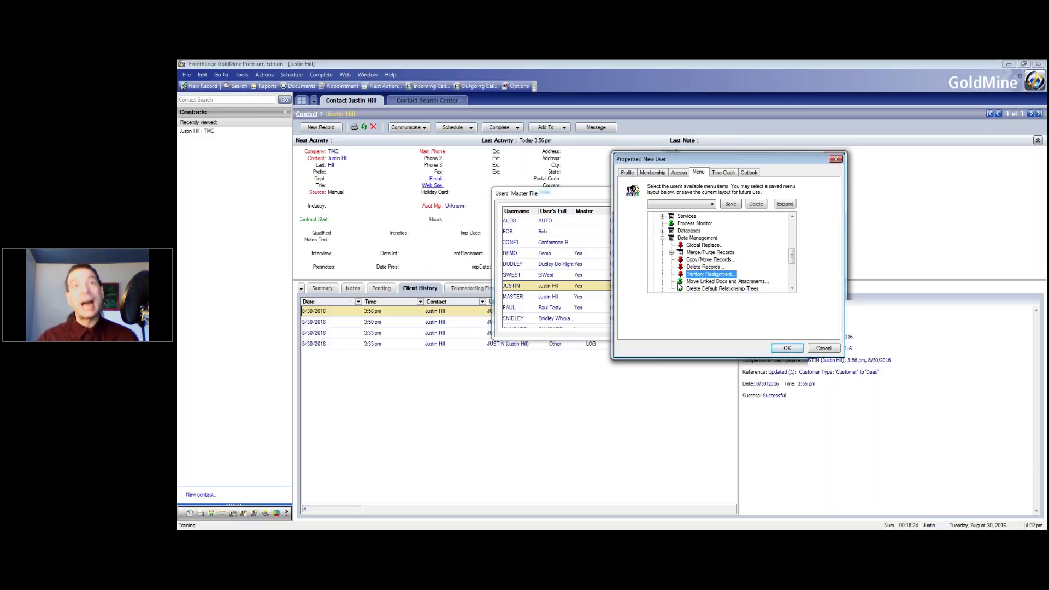
click(680, 282)
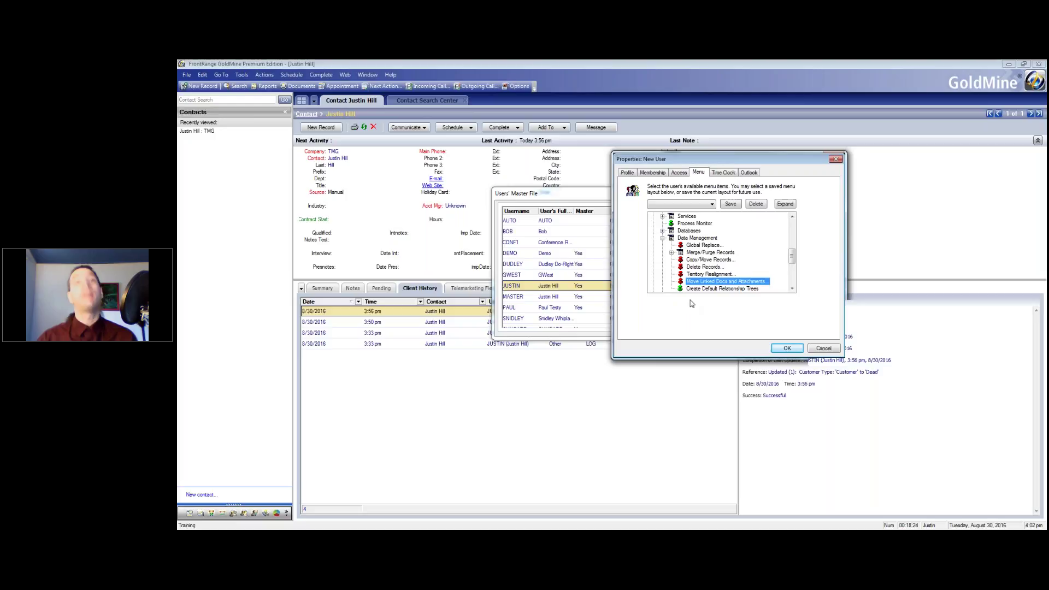
click(717, 289)
Disable Users' Settings for the new user and expand the Complete commands
scroll(792, 291, down, 1)
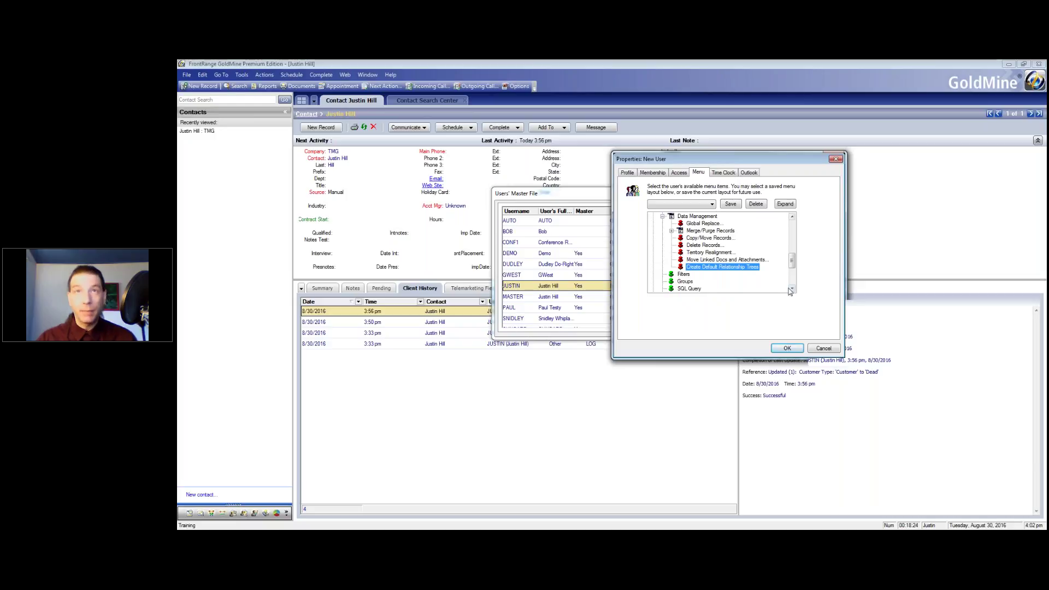
scroll(790, 292, down, 2)
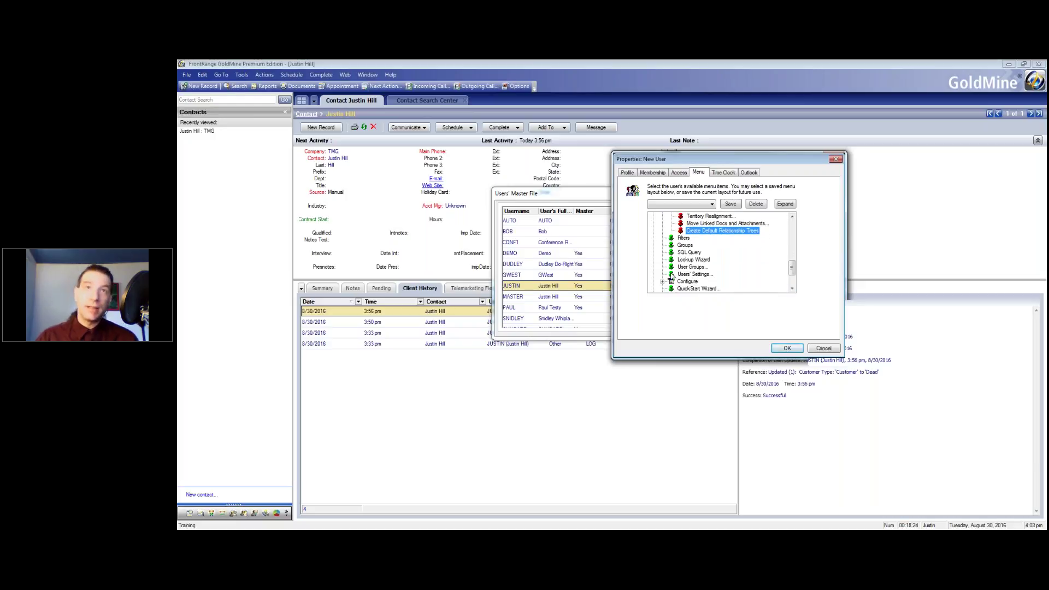
click(671, 275)
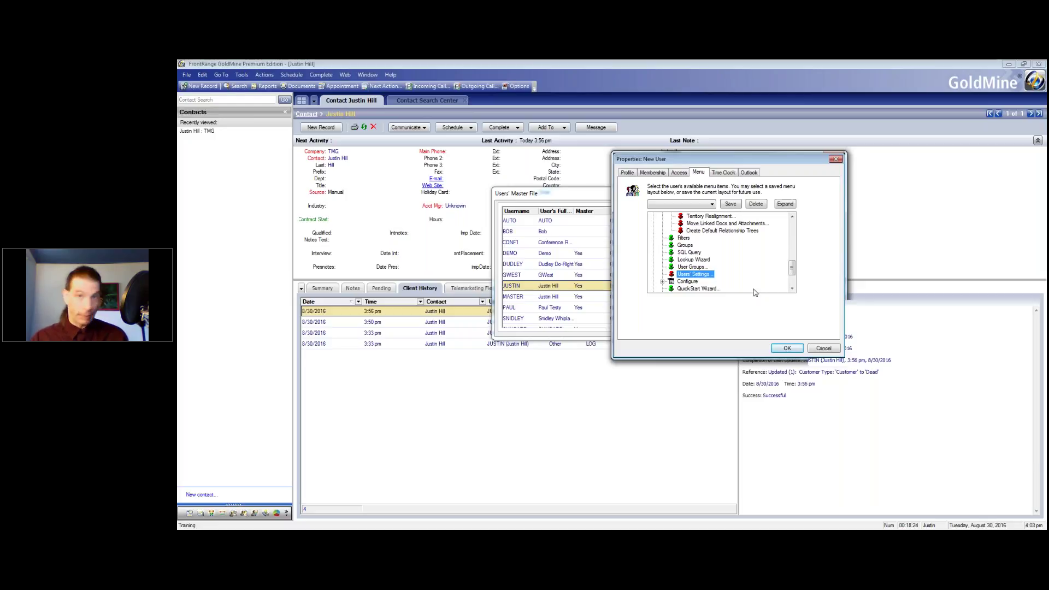
scroll(791, 273, down, 2)
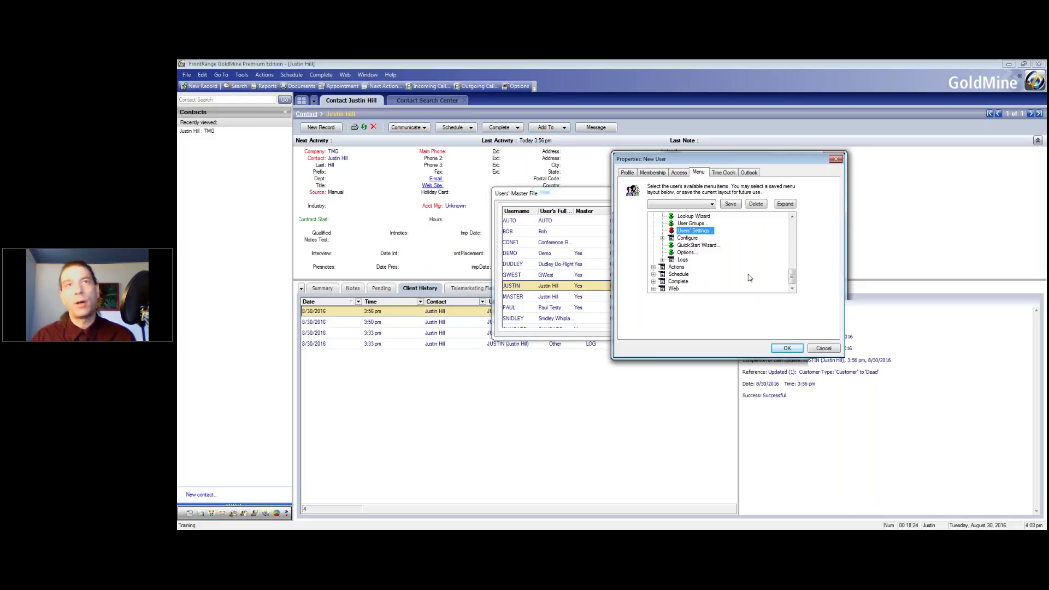
click(653, 281)
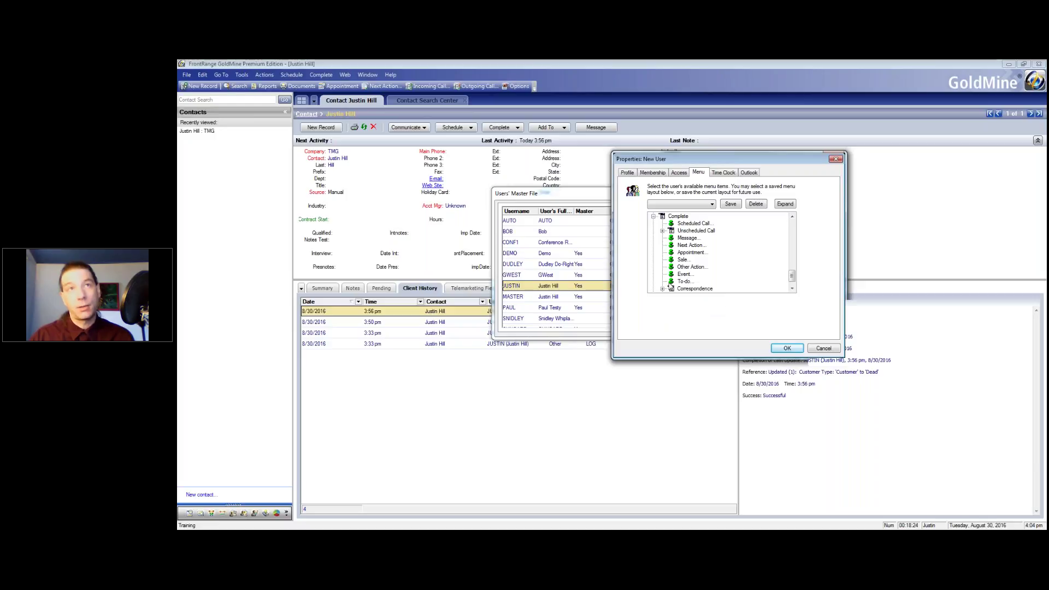
Disable completing Events, Other Actions, Sales and Messages while keeping Appointments enabled
double_click(683, 274)
double_click(678, 268)
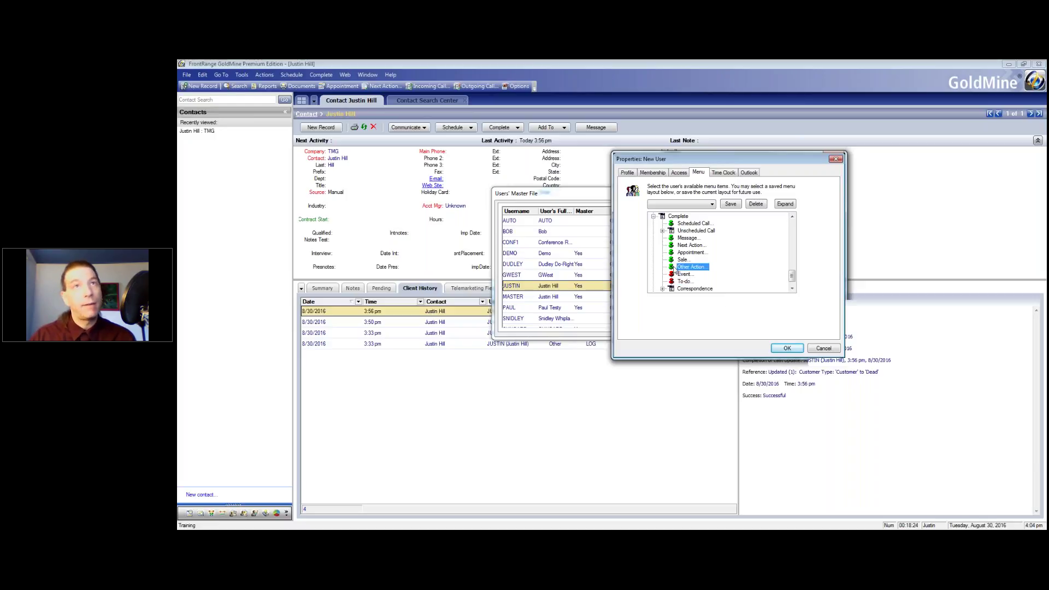
double_click(680, 260)
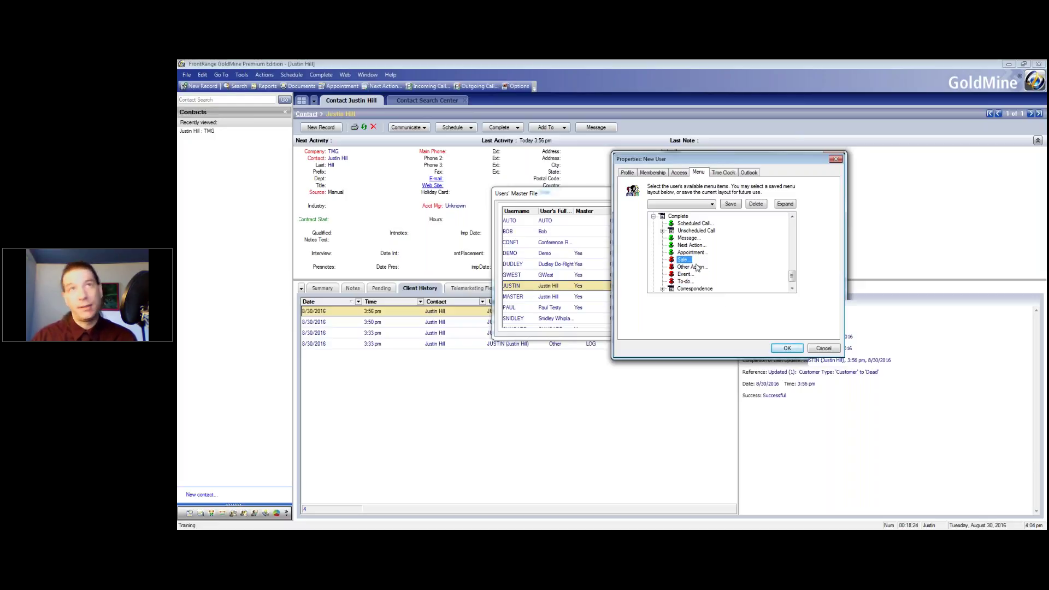
double_click(674, 254)
double_click(676, 254)
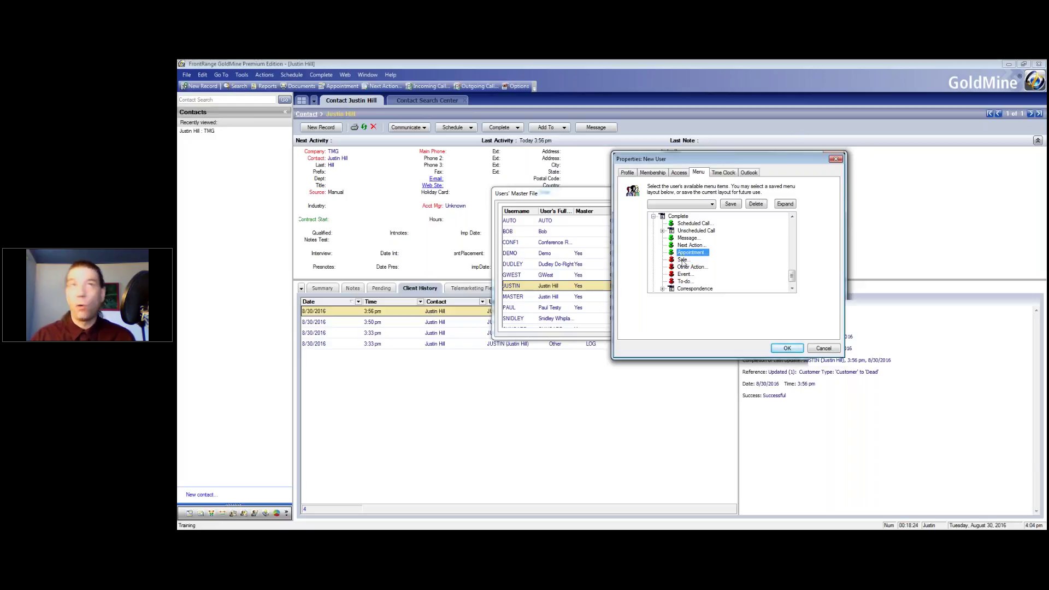
double_click(675, 239)
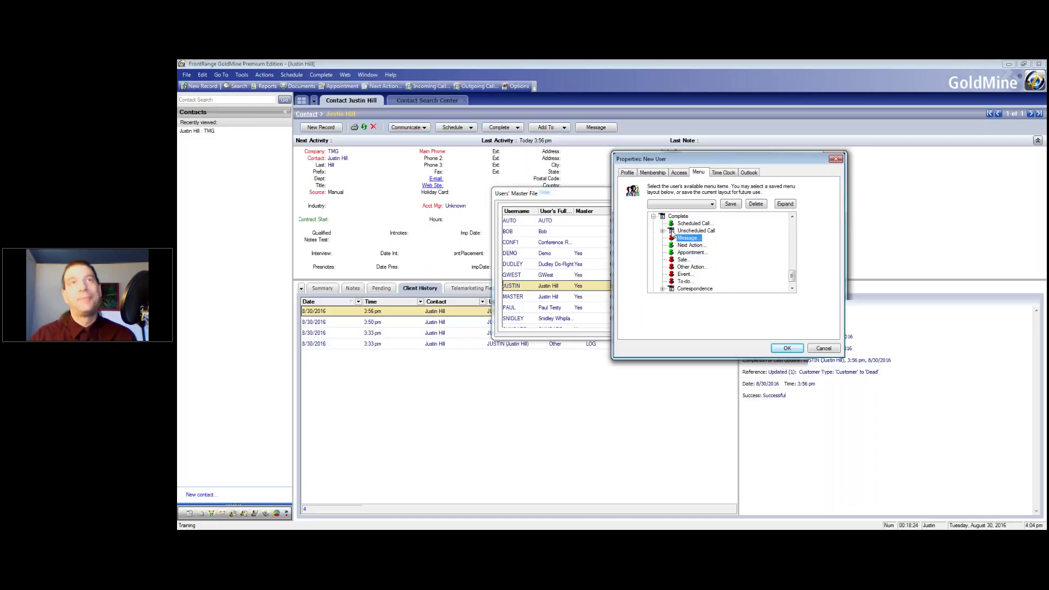
Disable completing Next Actions under Unscheduled Call and save the new user
click(676, 224)
click(663, 232)
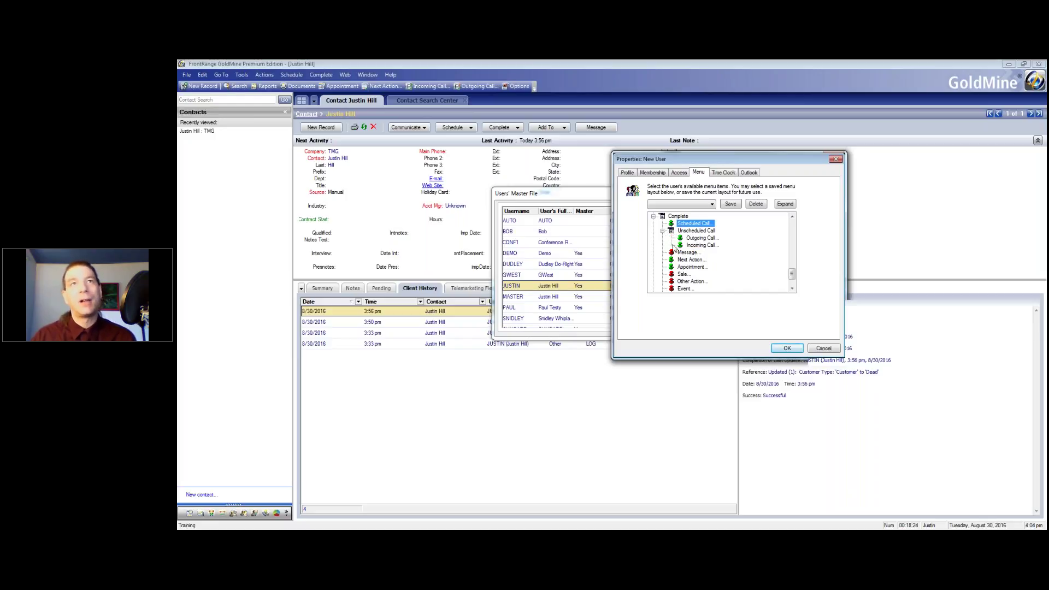
double_click(676, 260)
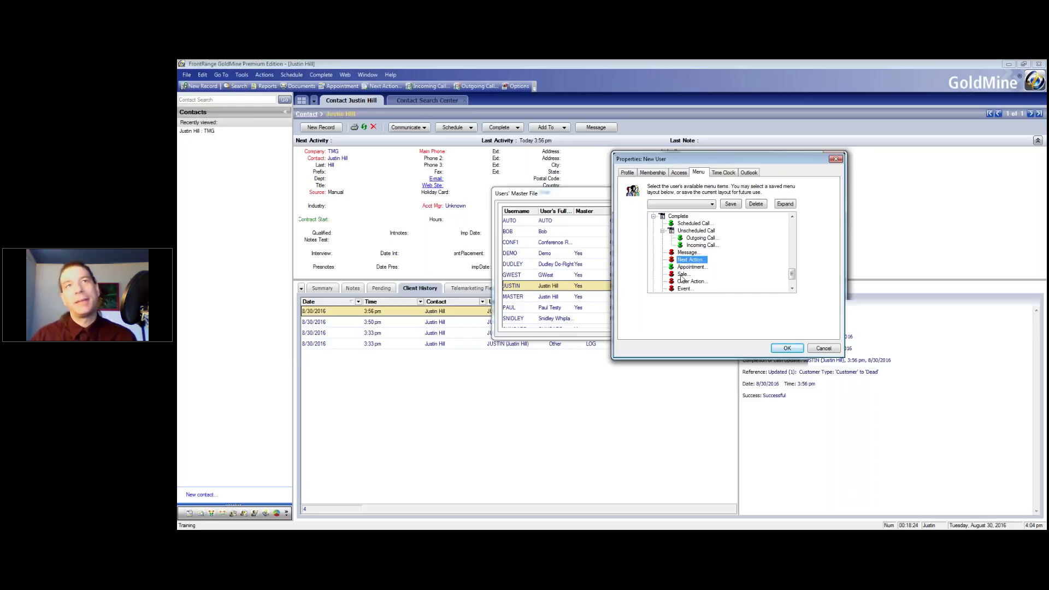
click(787, 349)
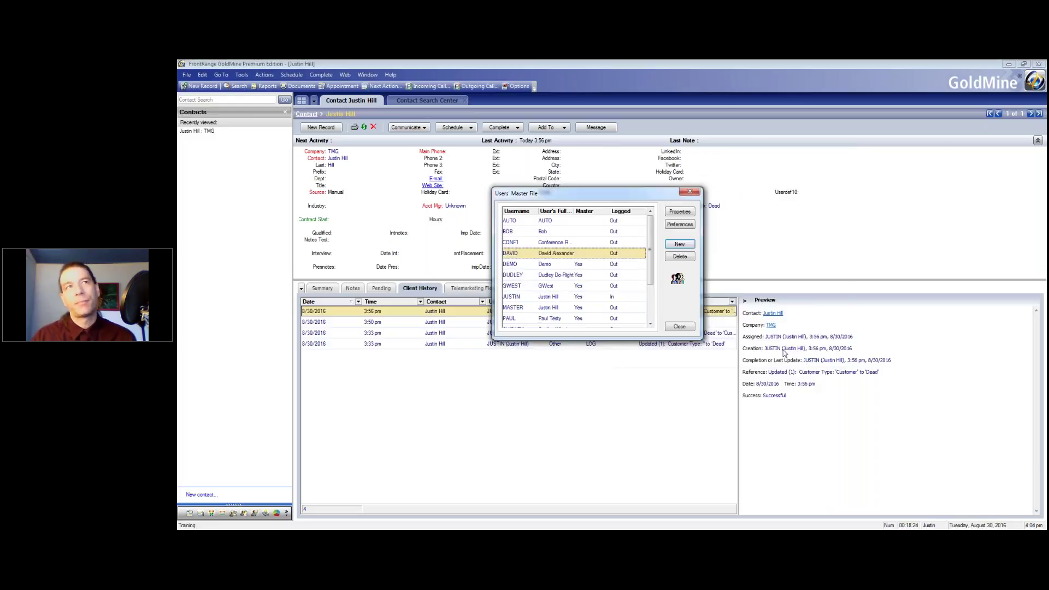
Close the Users' Master File list and open the File menu
click(679, 327)
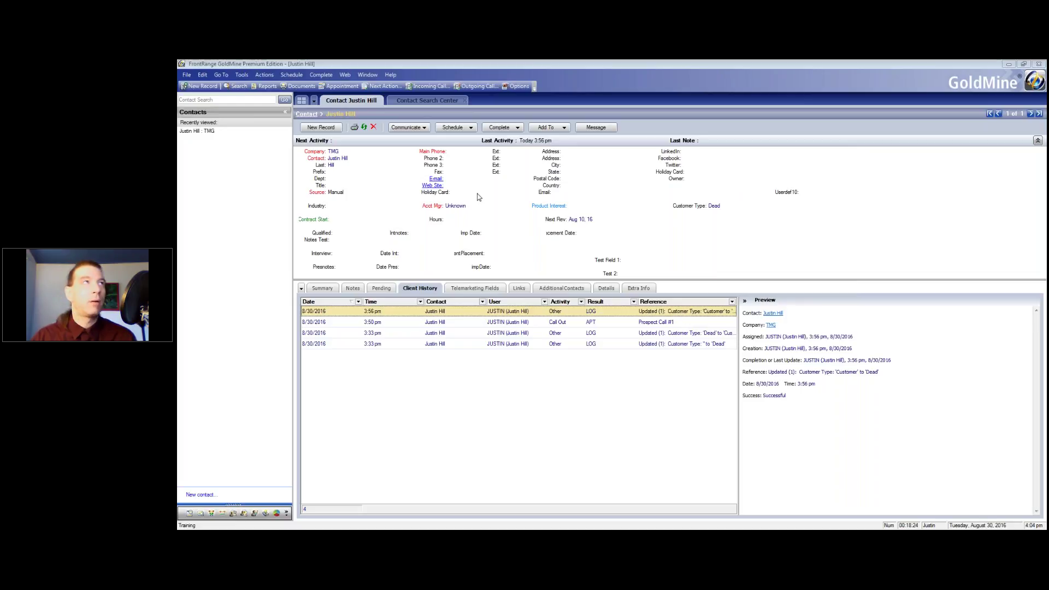
click(186, 74)
key(Escape)
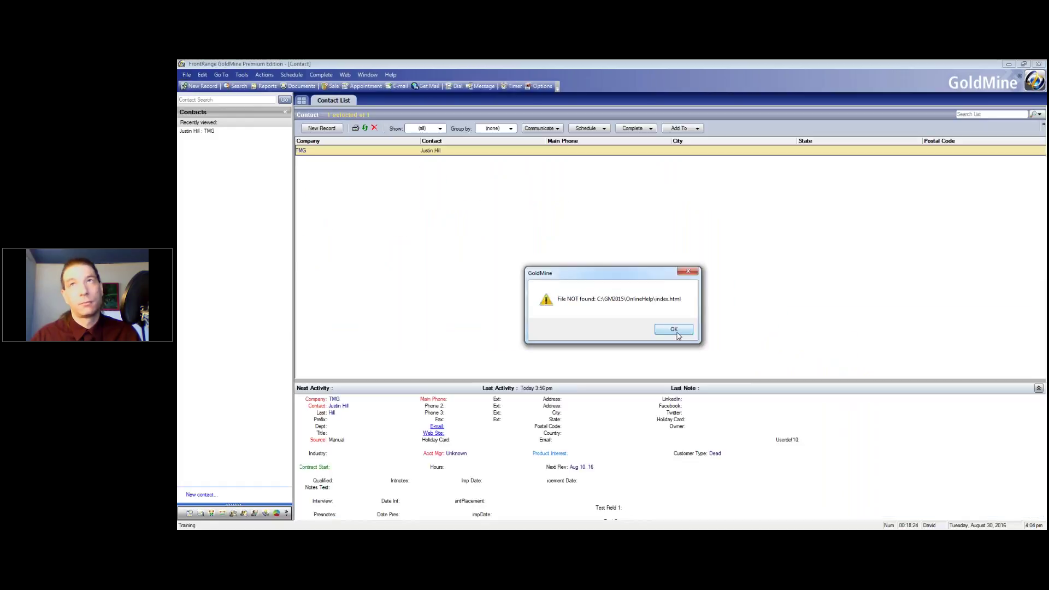
Log in as the new user, dismiss Tip of the Day, and check the Schedule and Tools menus
click(678, 331)
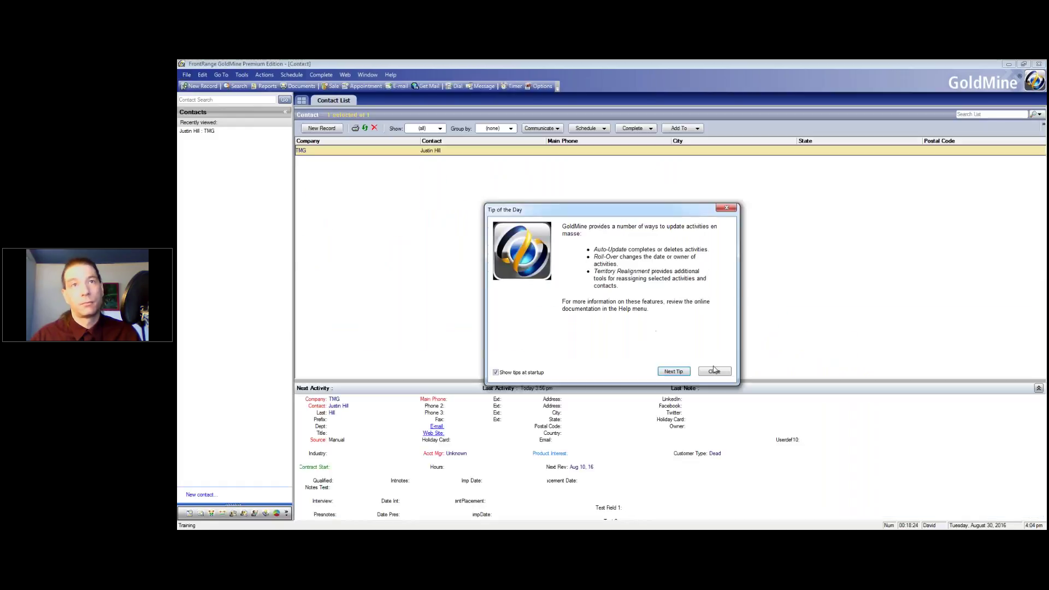
click(719, 372)
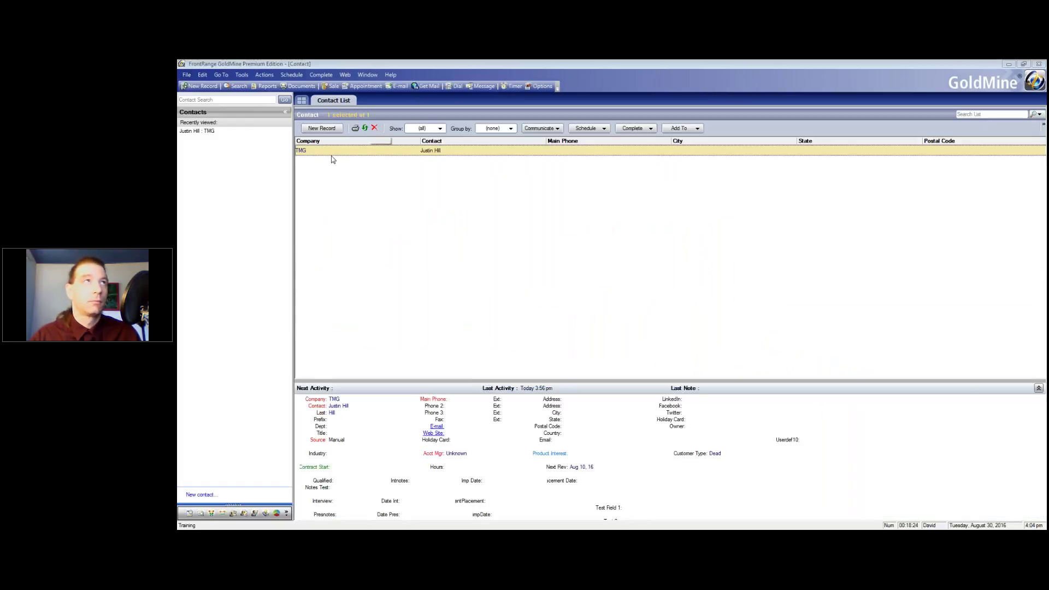
click(285, 75)
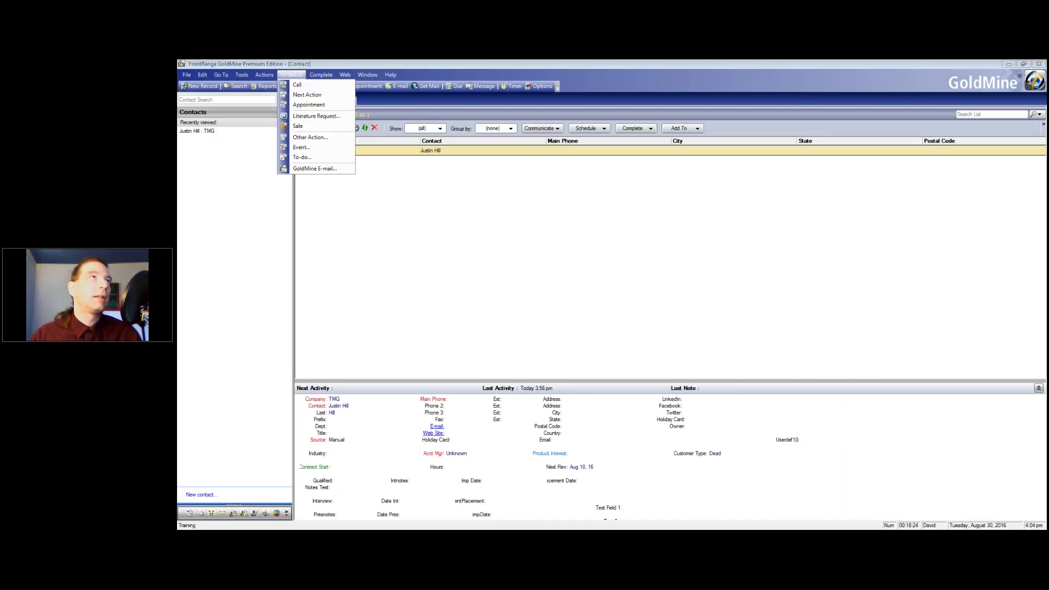
click(241, 75)
mouse_move(186, 74)
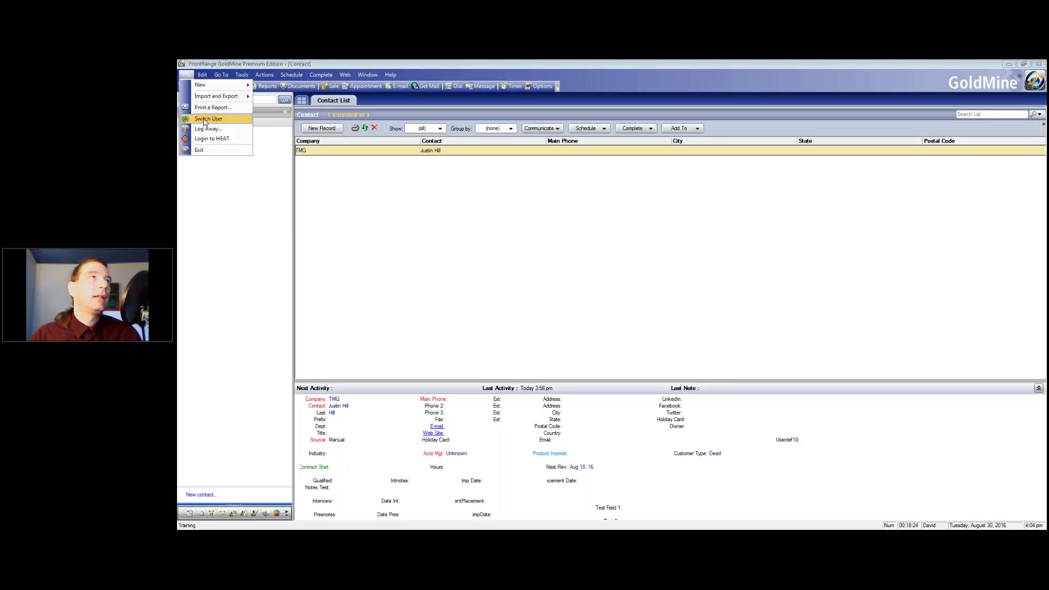
click(427, 206)
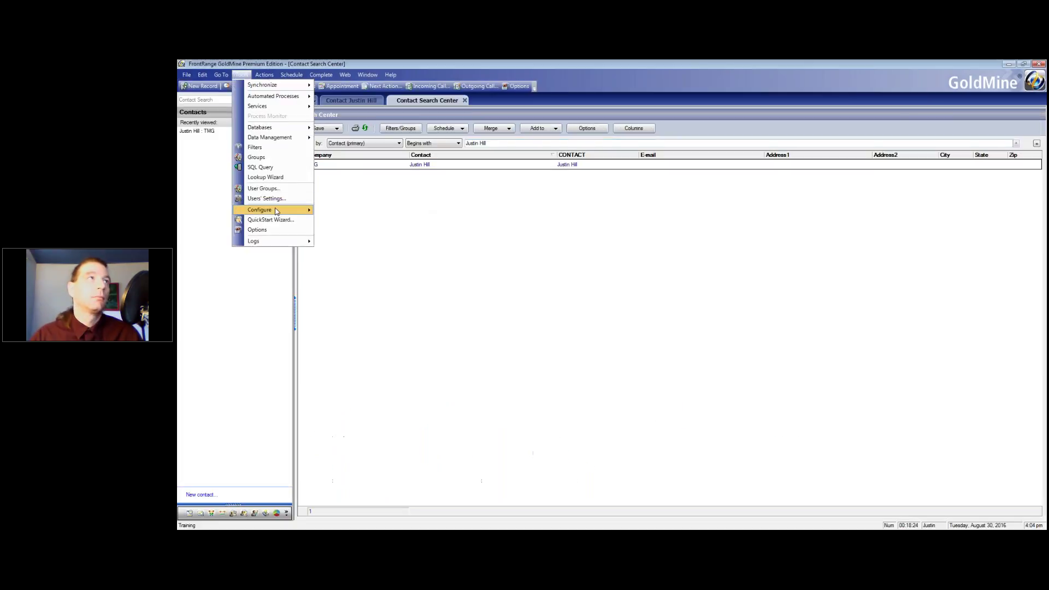
Open the new user's properties on the Menu tab and expand the Schedule branch
click(276, 200)
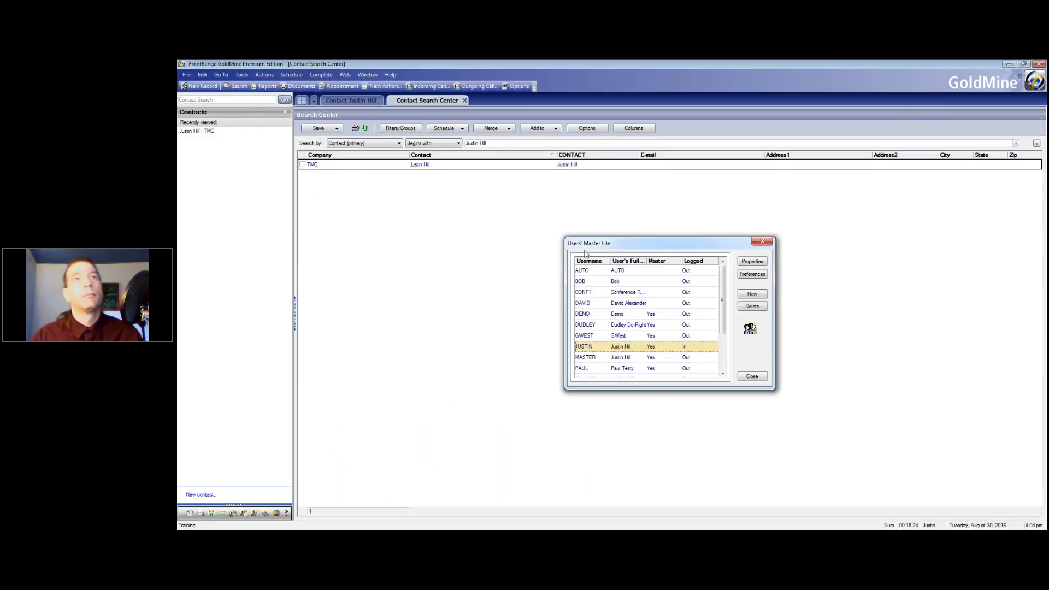
click(610, 303)
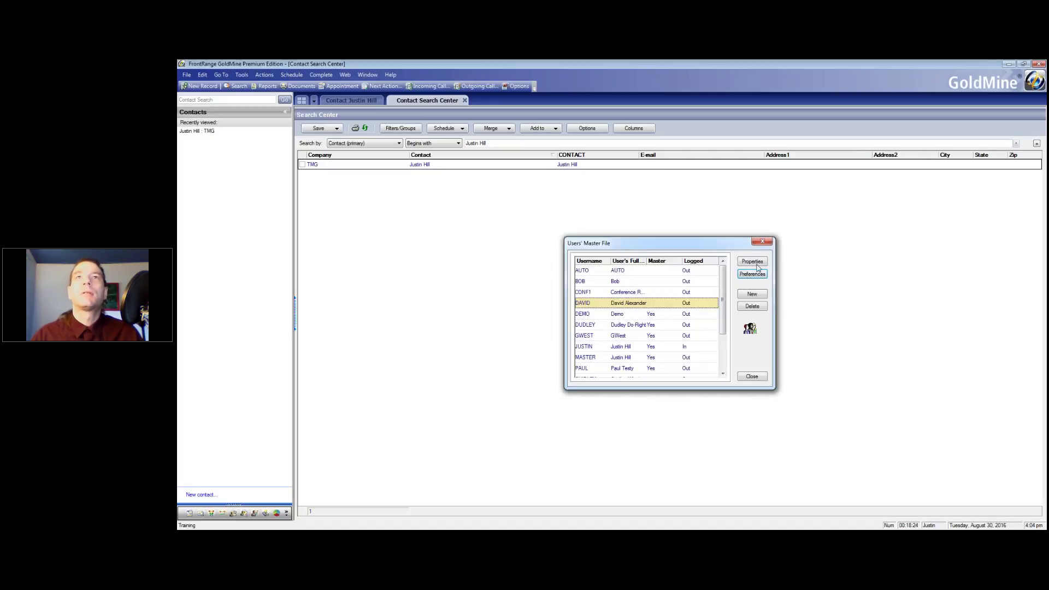
click(752, 275)
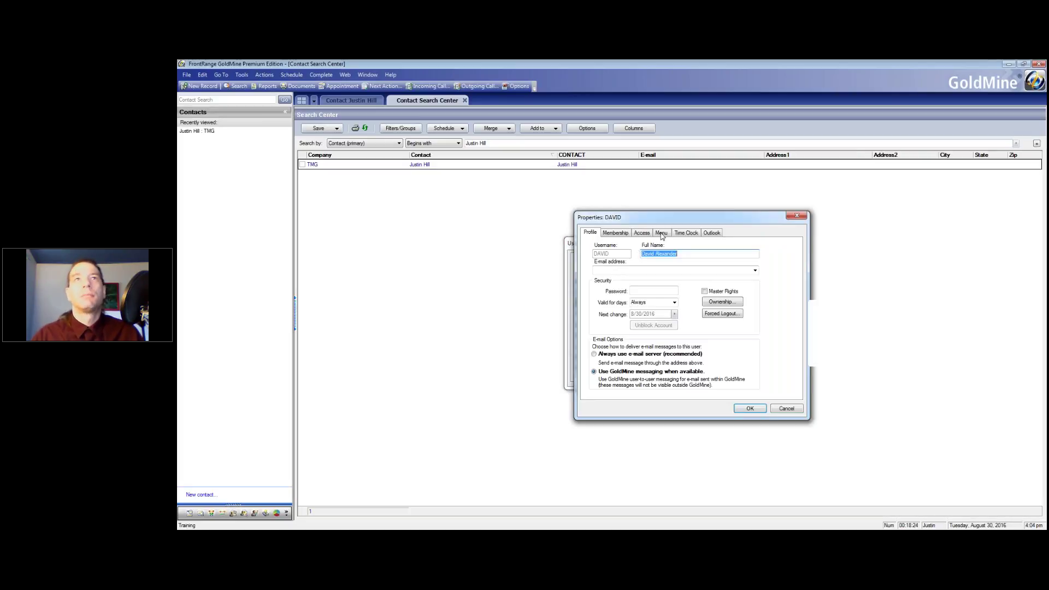
click(661, 233)
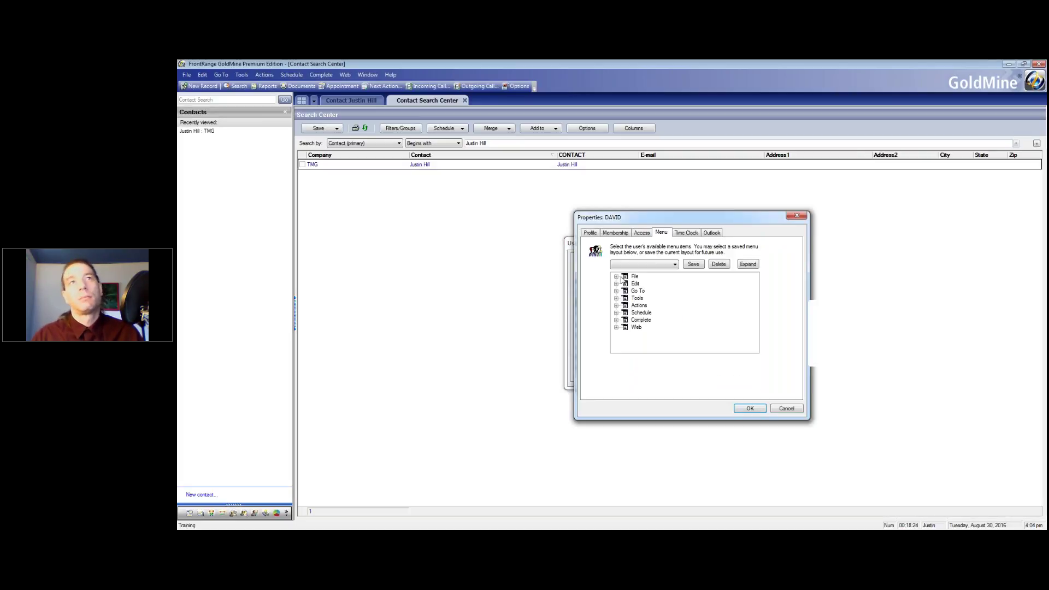
click(616, 313)
click(616, 283)
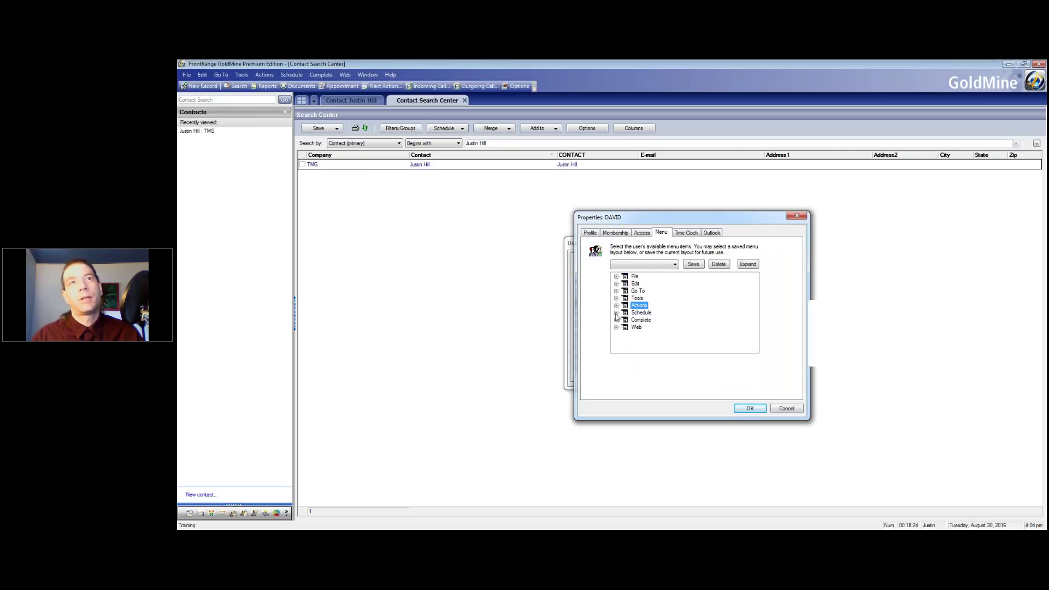
click(616, 312)
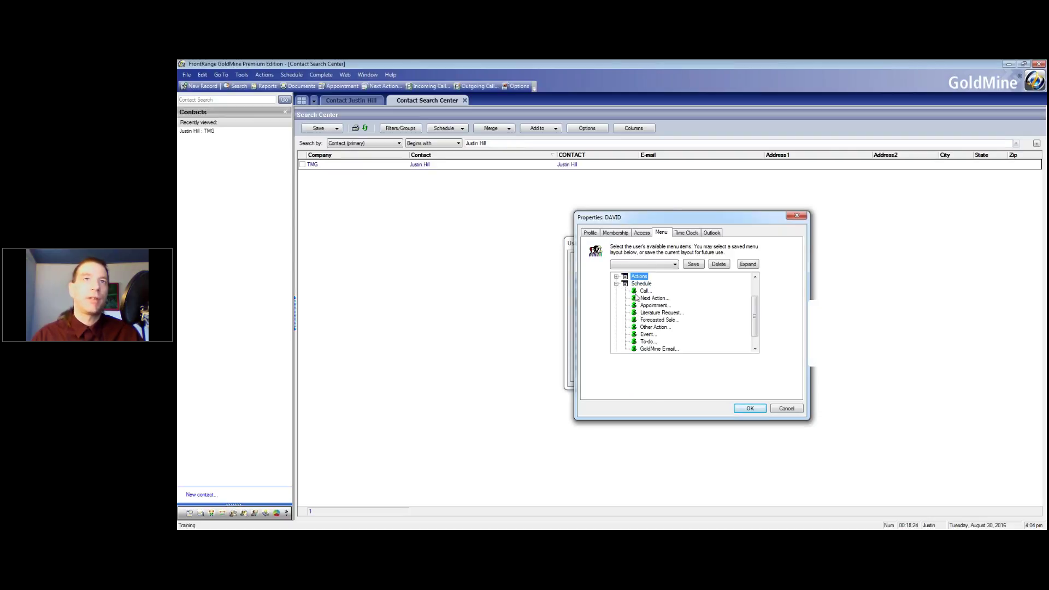
Hide Next Action, Literature Request, Forecasted Sale, Other Action, Event and To-do, keeping GoldMine E-mail; save and close
click(634, 298)
click(634, 313)
click(634, 319)
click(634, 326)
click(635, 334)
click(635, 341)
click(635, 349)
scroll(755, 331, down, 1)
click(634, 334)
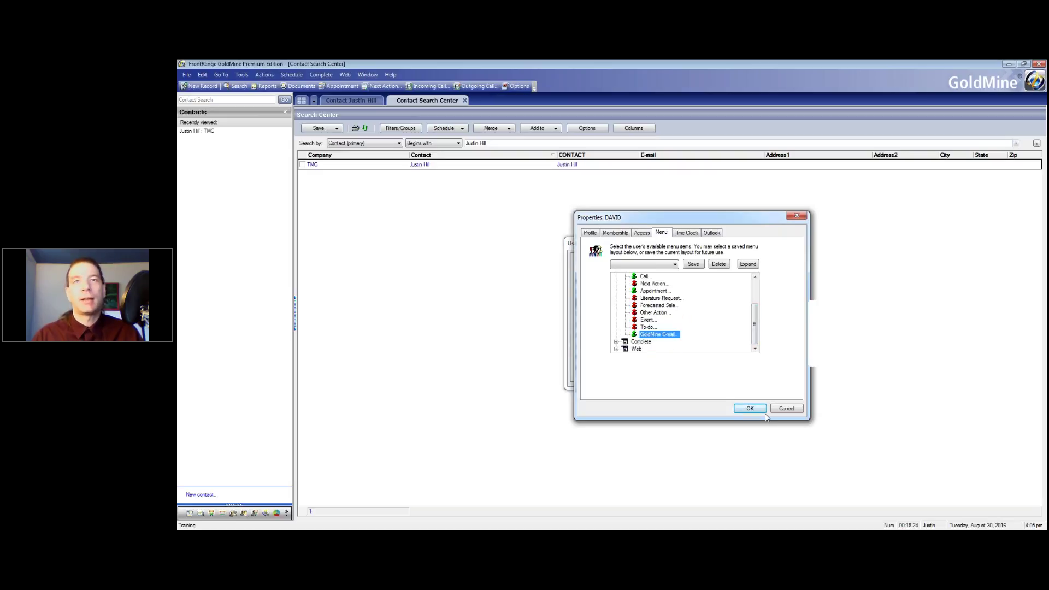
click(749, 408)
click(752, 377)
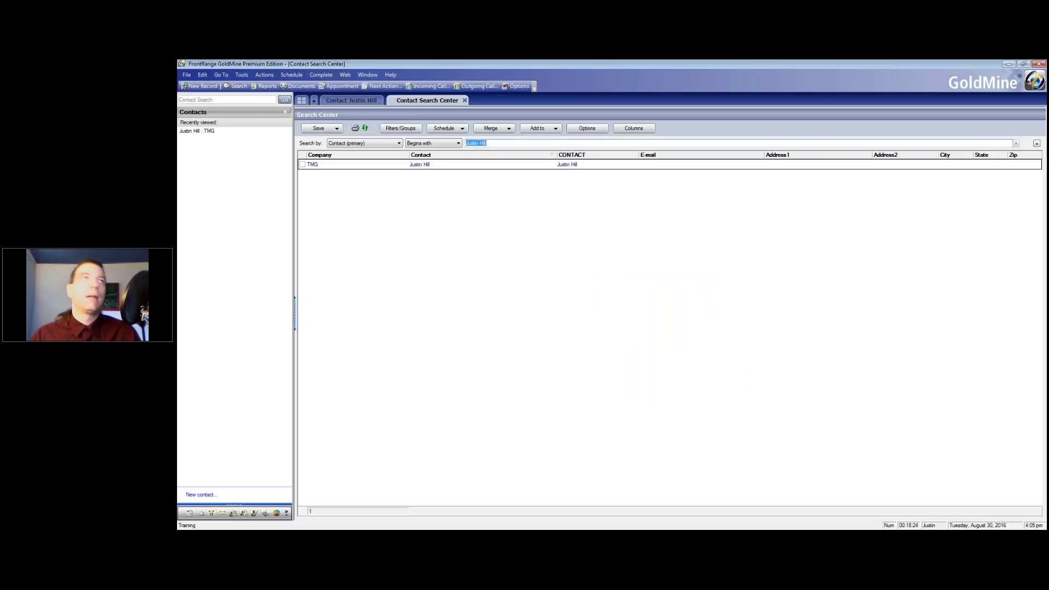
Switch user to the new account and dismiss the tip dialog
click(187, 75)
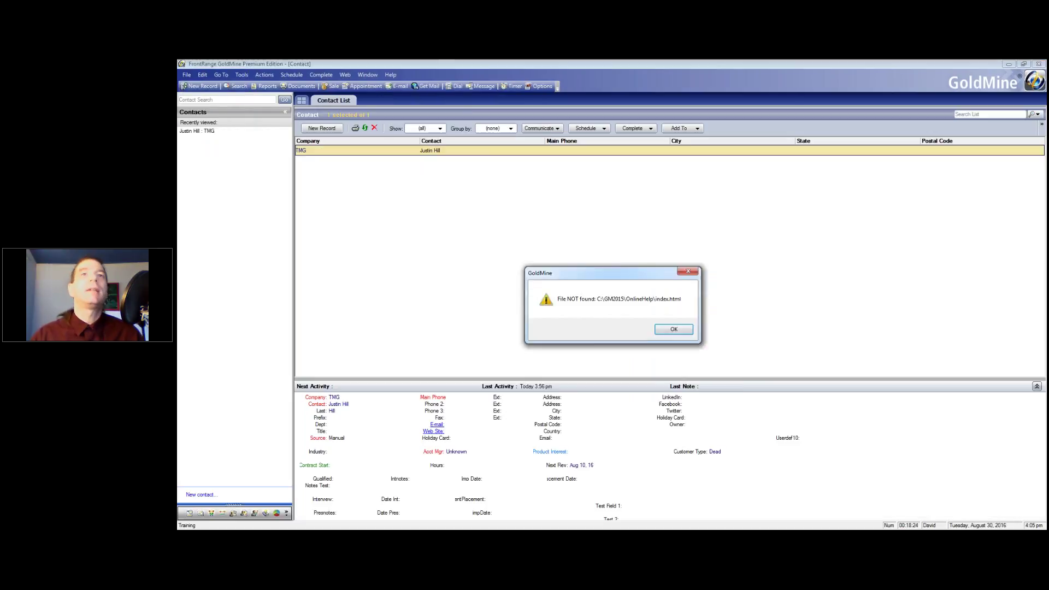
key(Return)
click(716, 372)
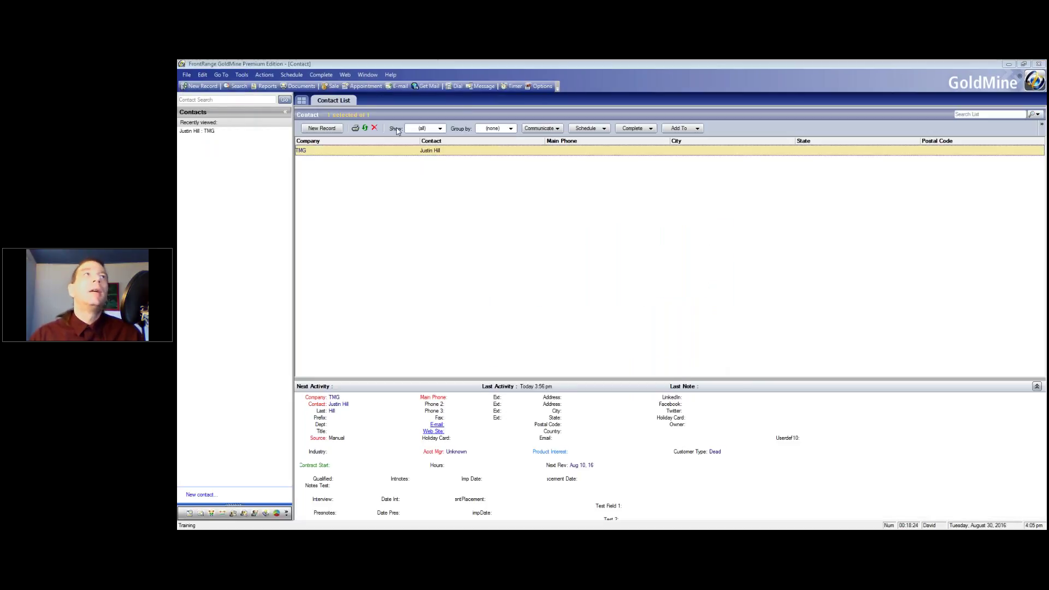
Review the restricted Complete, Schedule and Tools menus, then head back toward the administrator account
click(291, 75)
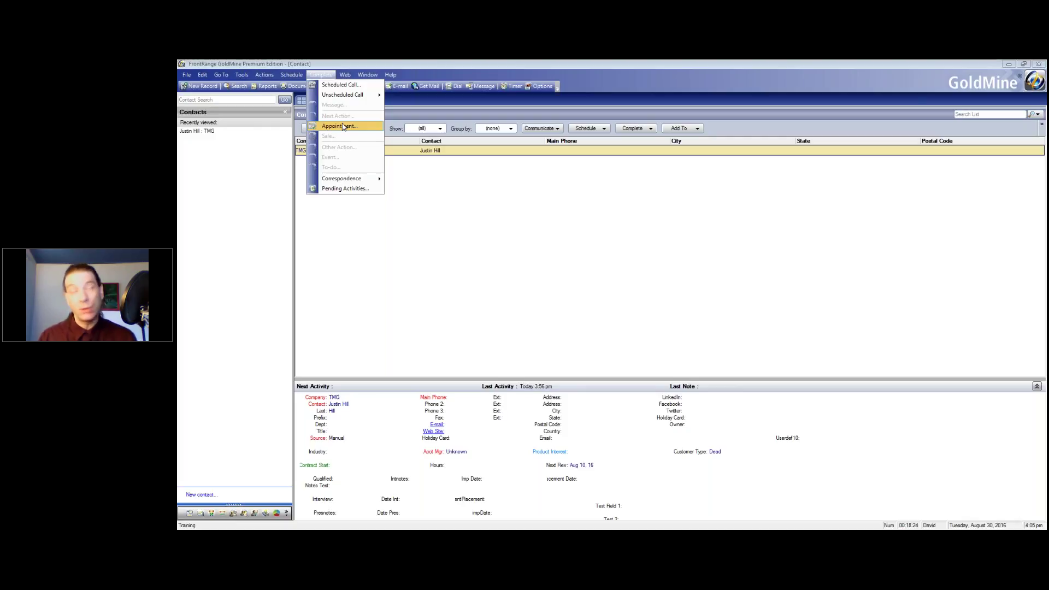
mouse_move(291, 76)
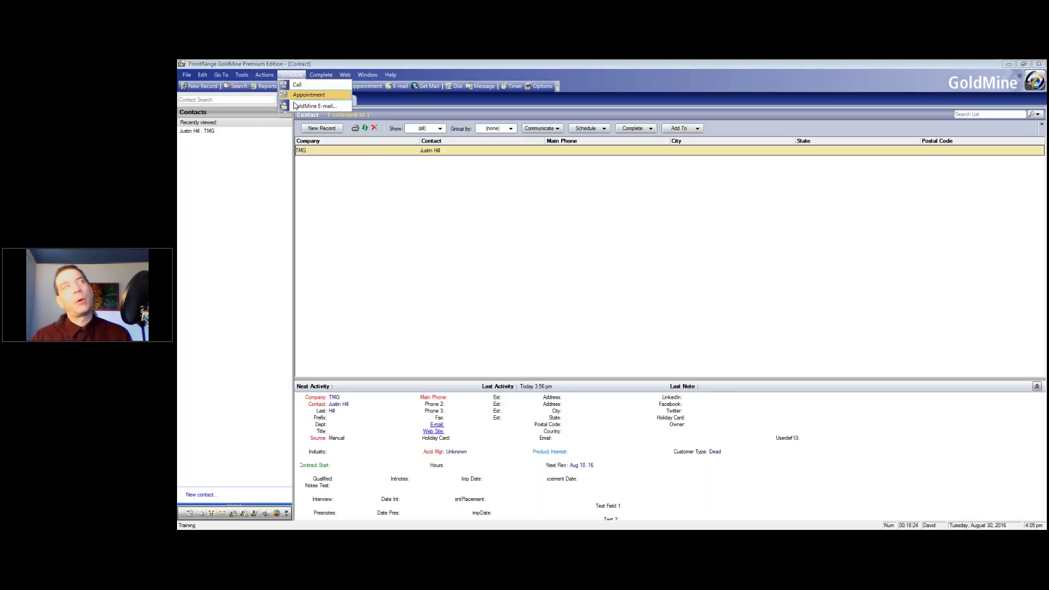
mouse_move(241, 74)
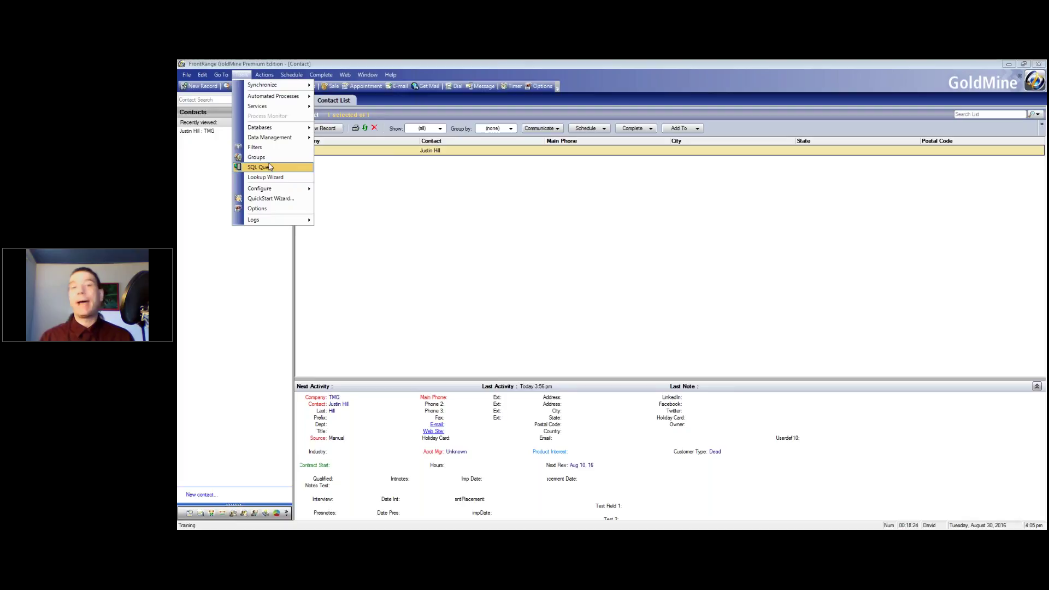
mouse_move(281, 137)
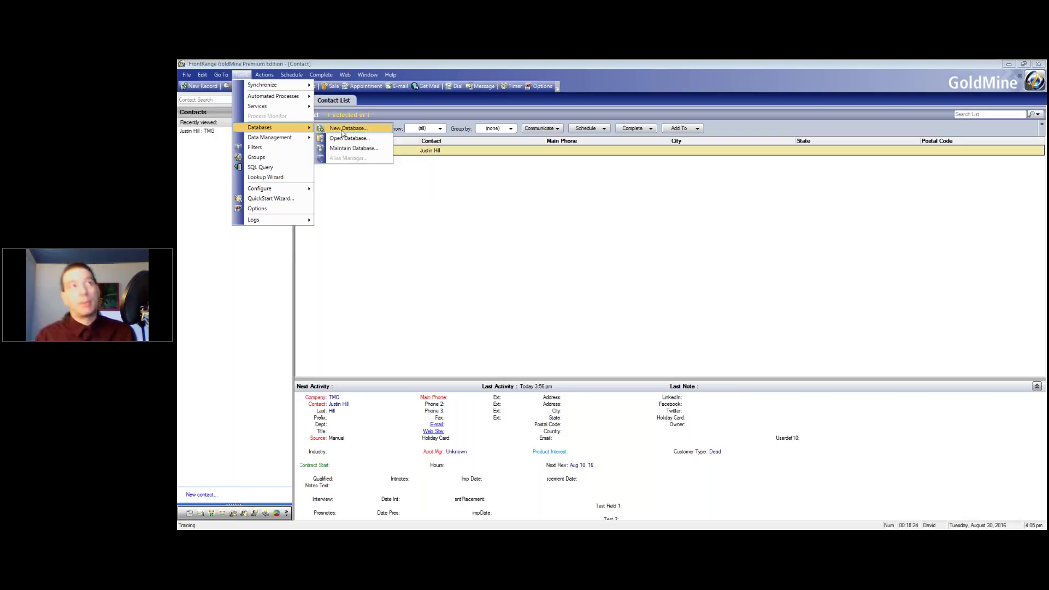
click(233, 287)
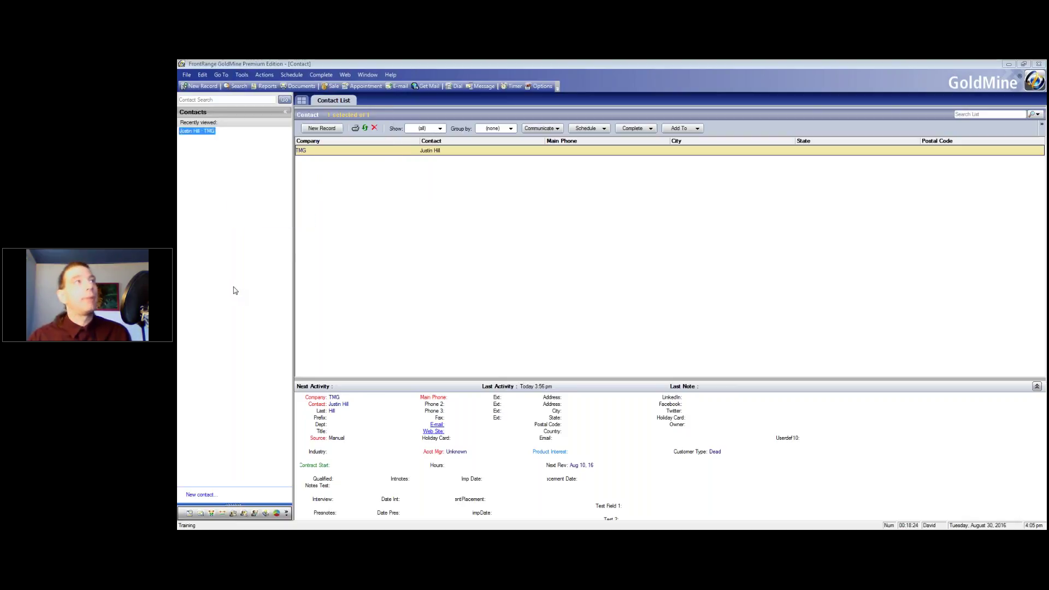
click(186, 74)
key(Escape)
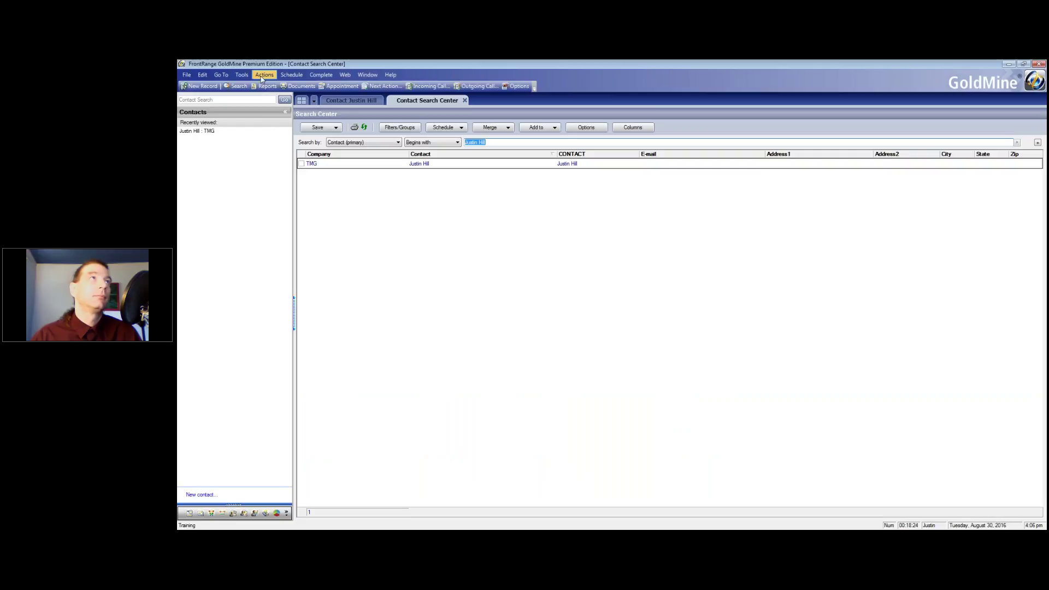
Open the new user's properties from Users' Settings and show the Menu tab with Tools expanded
click(241, 75)
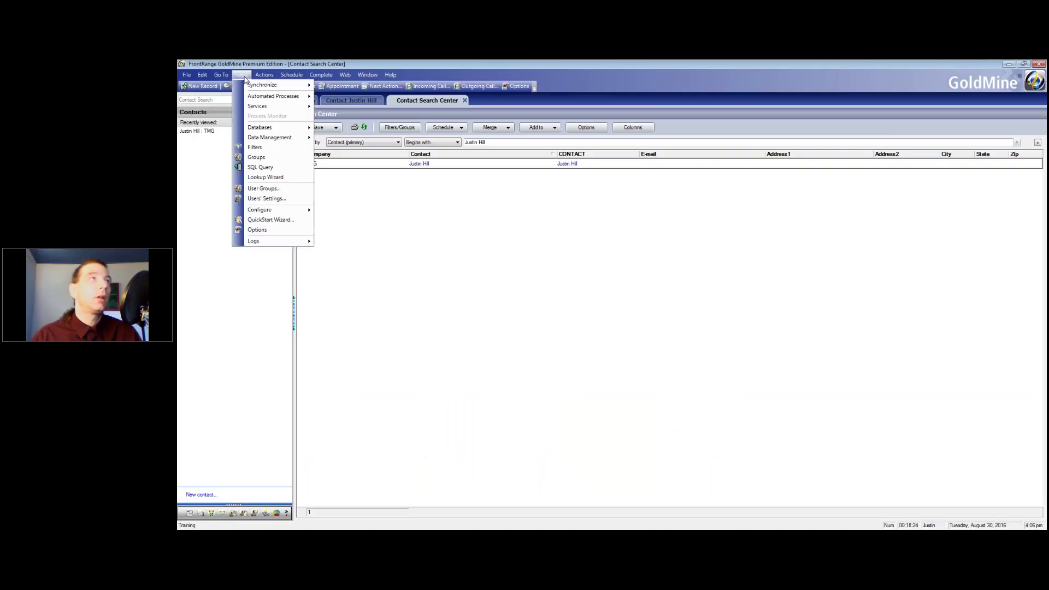
click(276, 199)
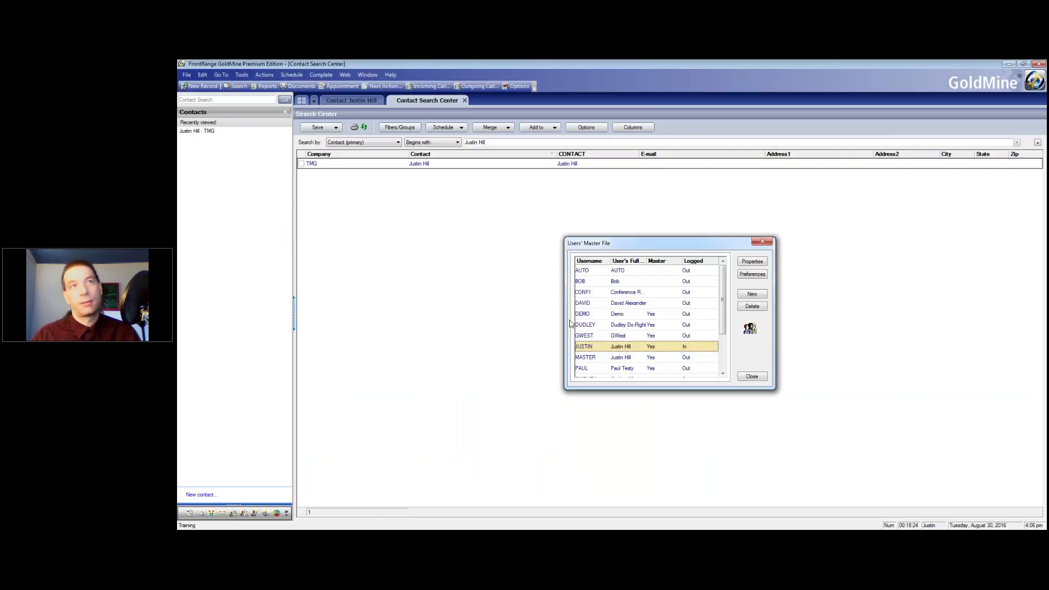
click(610, 304)
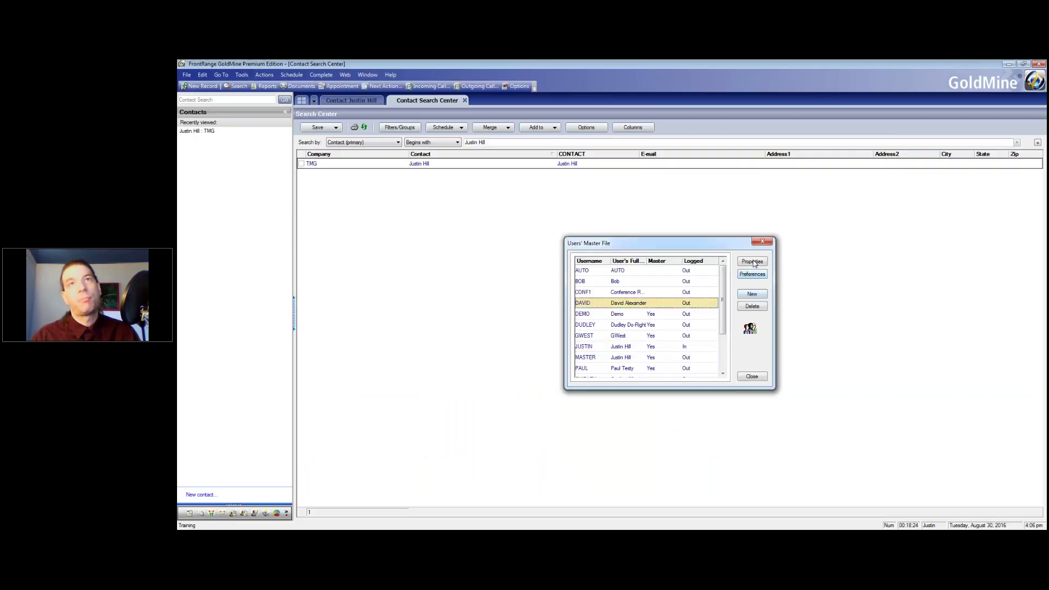
click(752, 261)
click(658, 227)
drag(643, 215, 467, 173)
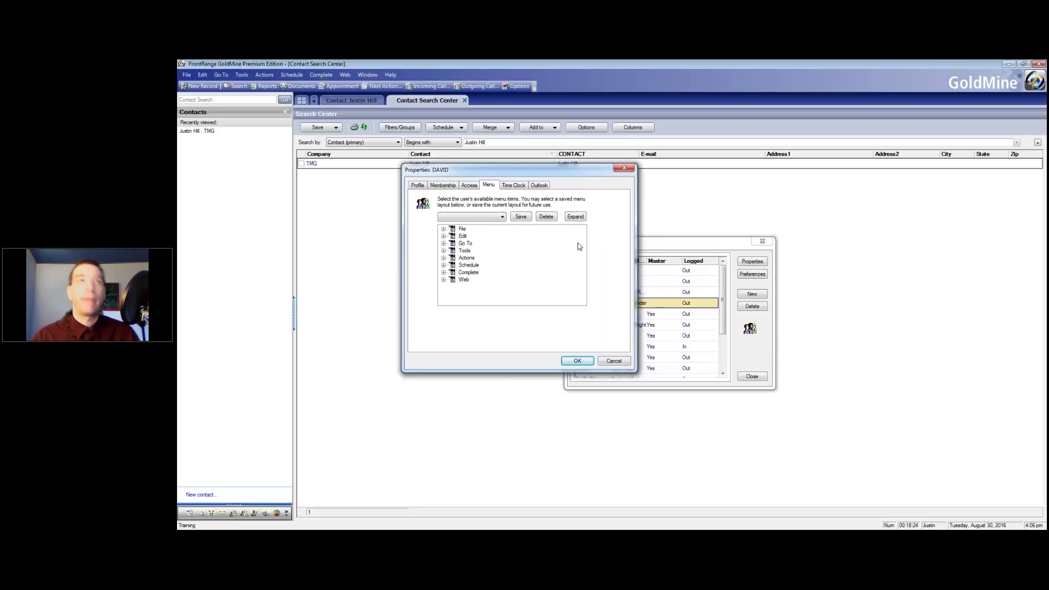
click(443, 250)
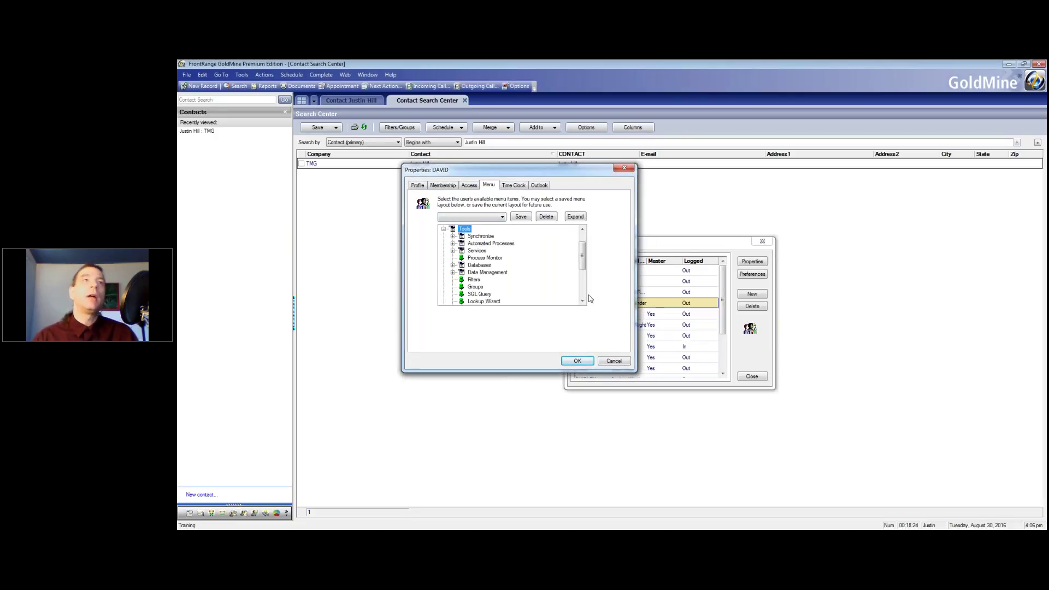
Save the menu layout as the template 'New End User' and close the properties
click(520, 216)
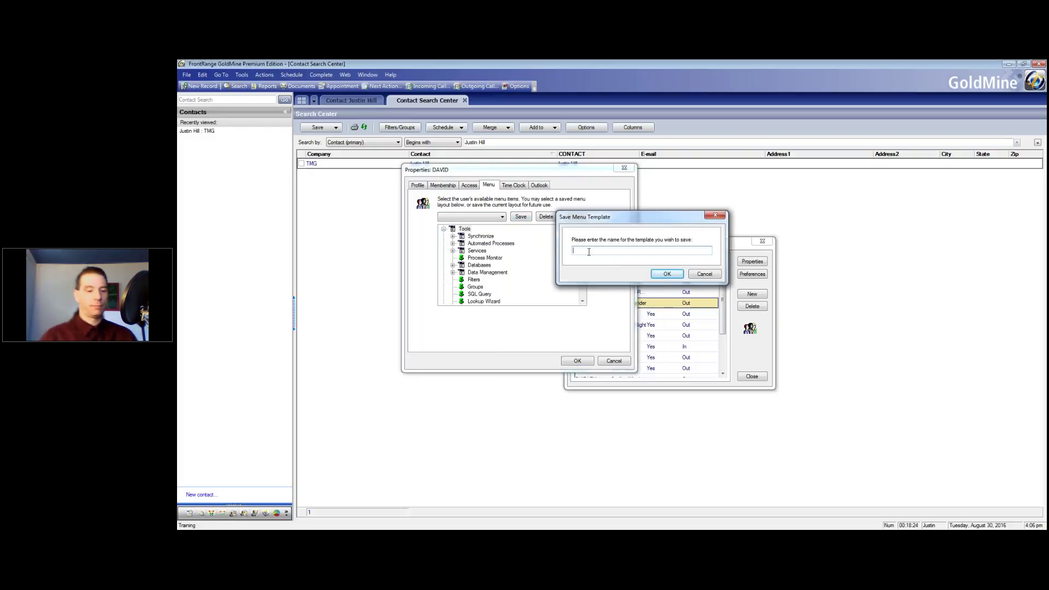
text(End)
key(BackSpace)
key(BackSpace)
text(New End User)
click(679, 275)
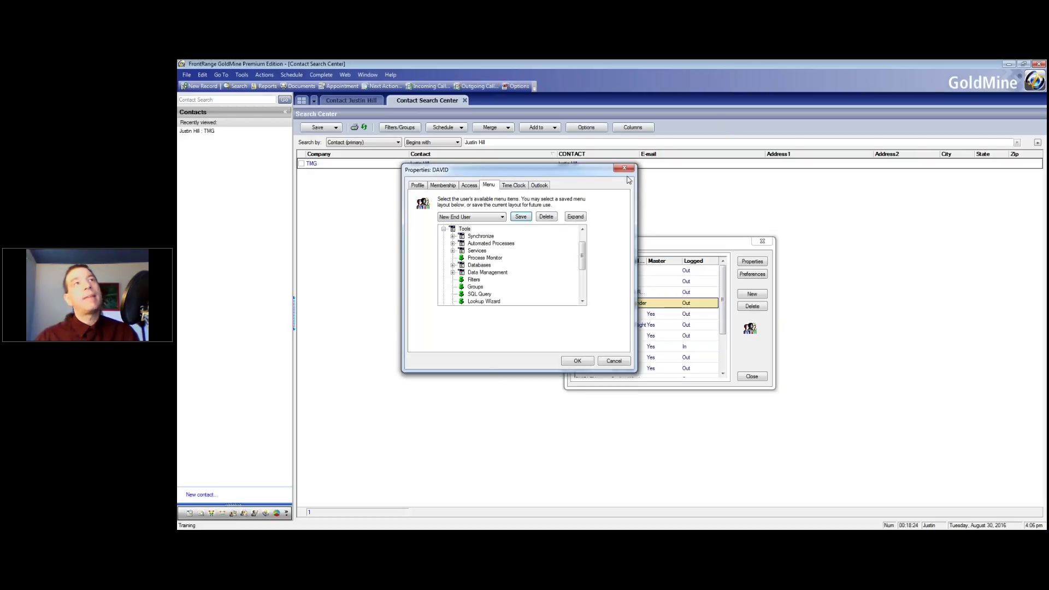
click(579, 362)
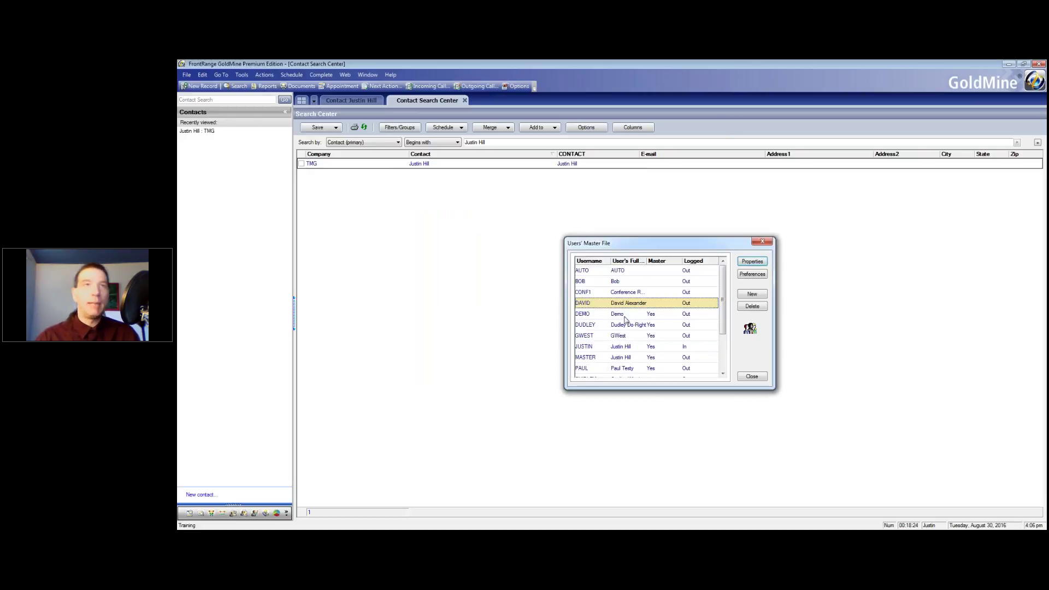
Apply the New End User menu template to another user's menu permissions
click(625, 283)
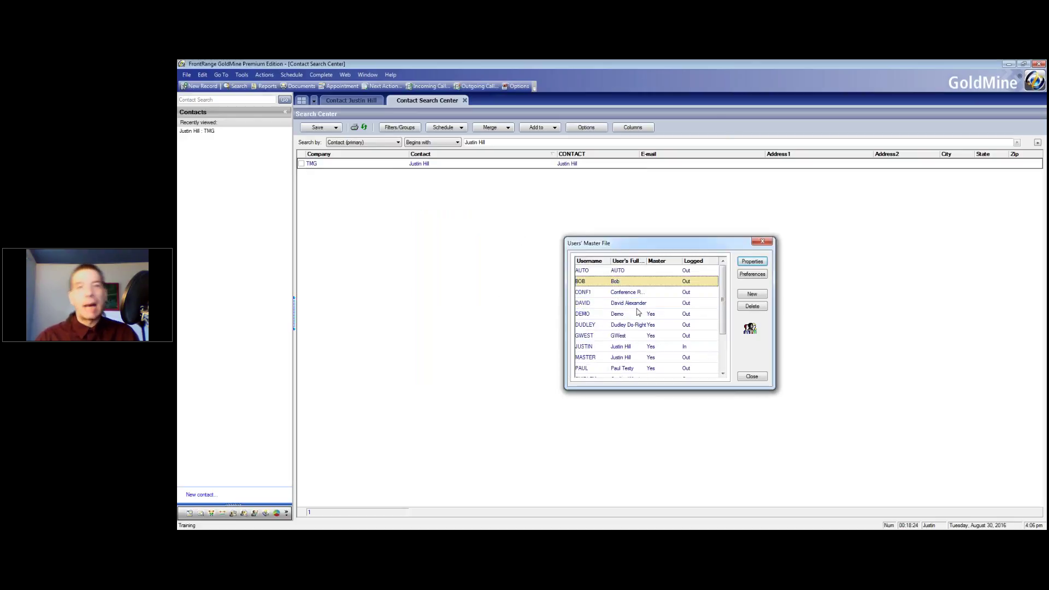
click(757, 263)
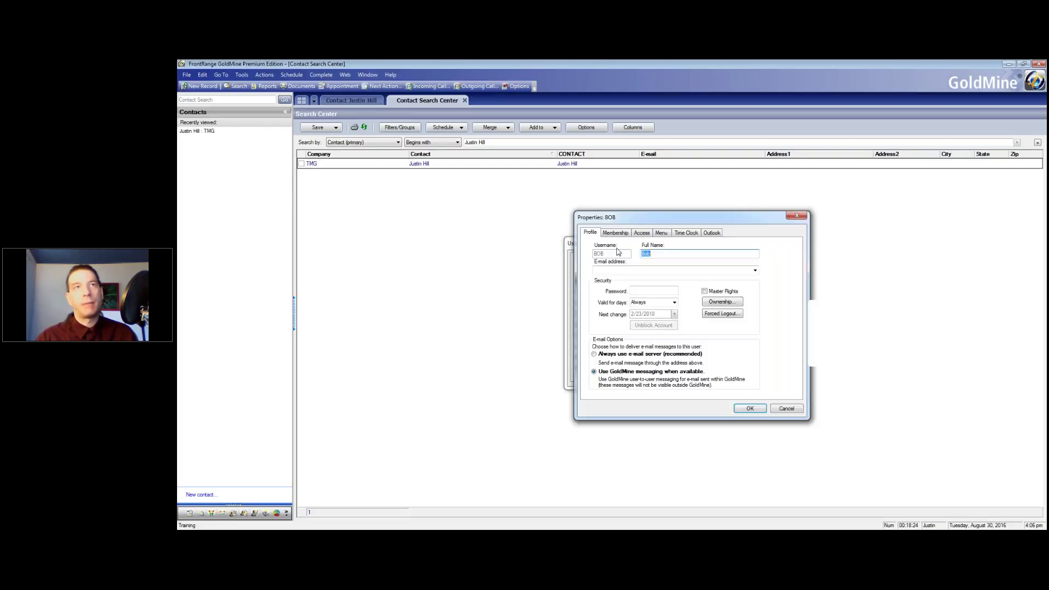
click(661, 233)
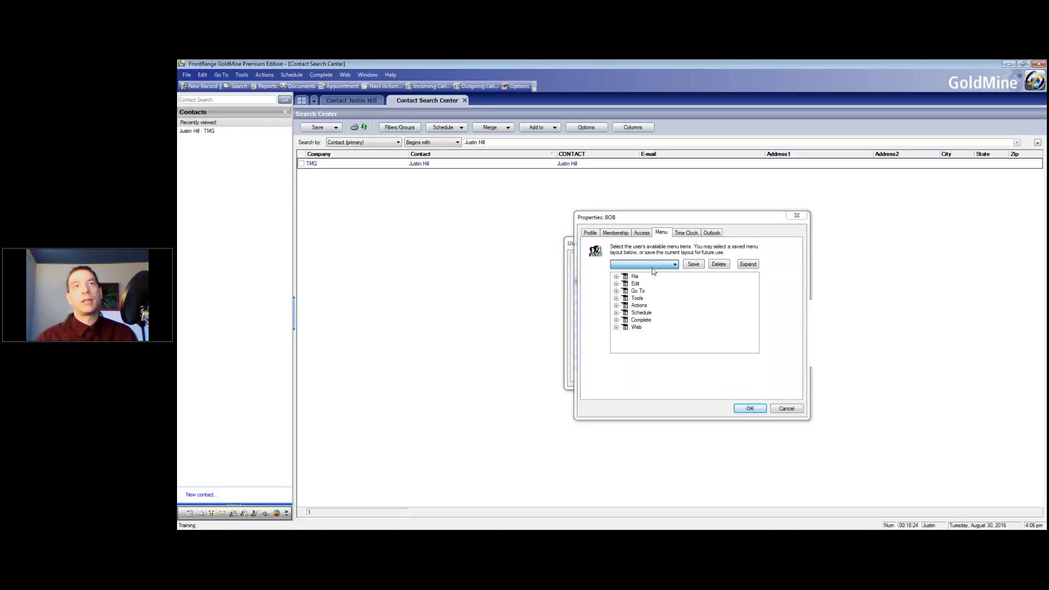
click(1014, 153)
click(675, 263)
click(643, 276)
click(750, 408)
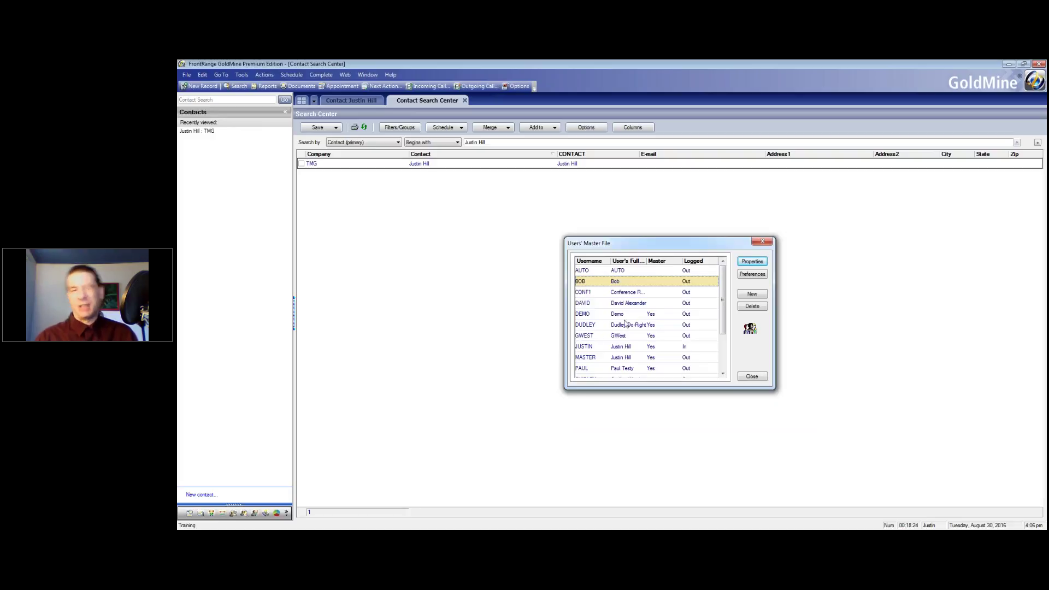
Check the administrator's menu layouts without changing them, then close the Users' Master File list
double_click(628, 346)
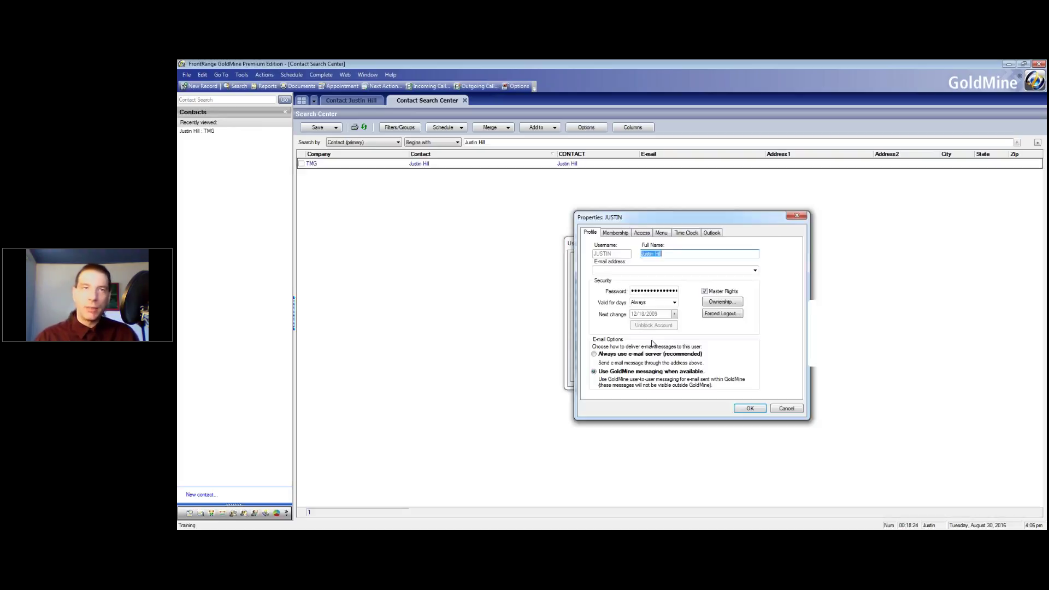
click(661, 233)
click(657, 265)
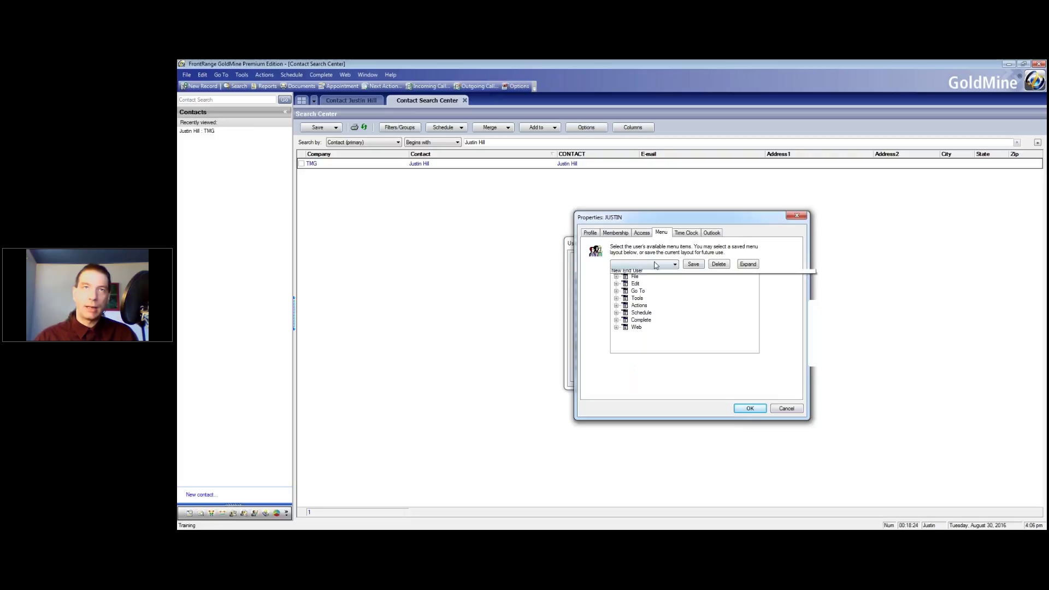
click(786, 408)
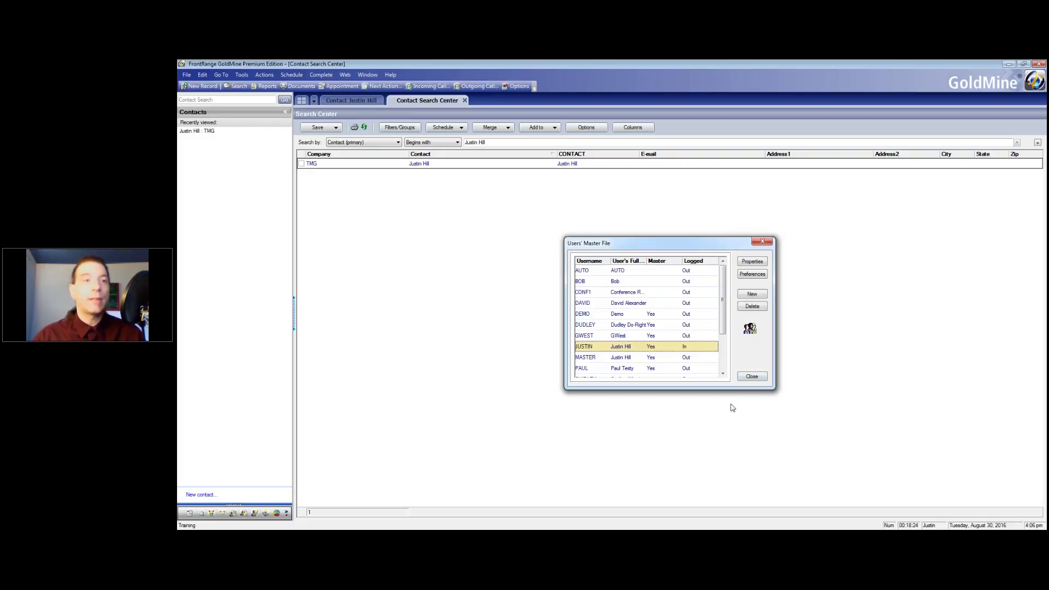
click(752, 377)
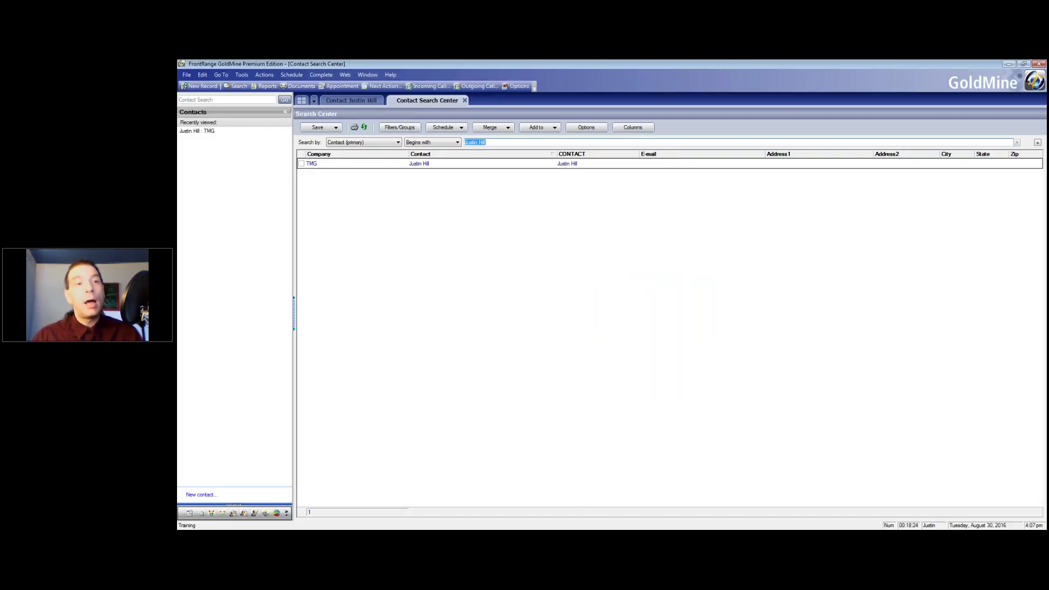